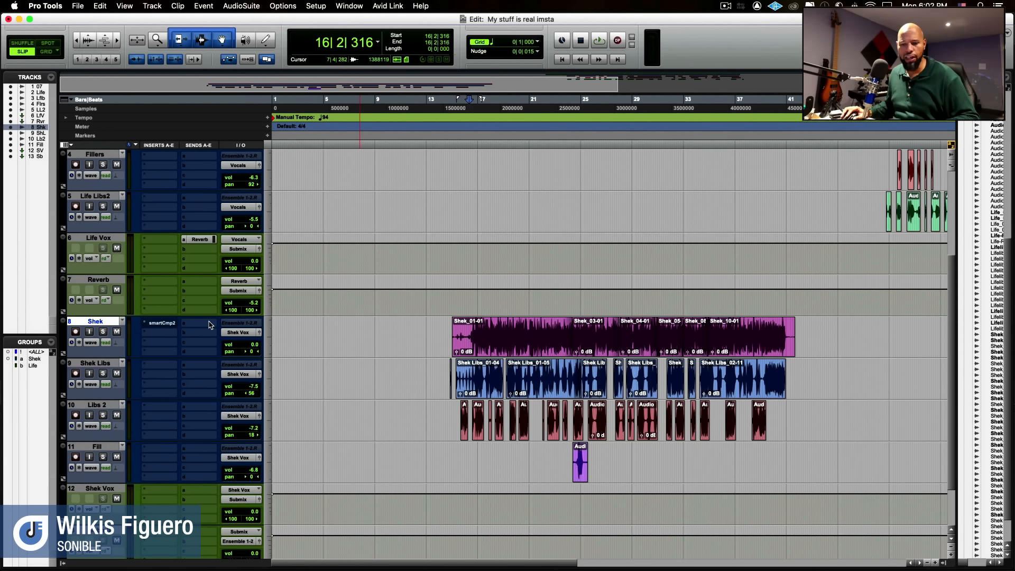
Step: Audition the mix, and open the smartComp2 insert on the Shek track with its bypass turned off
key("space")
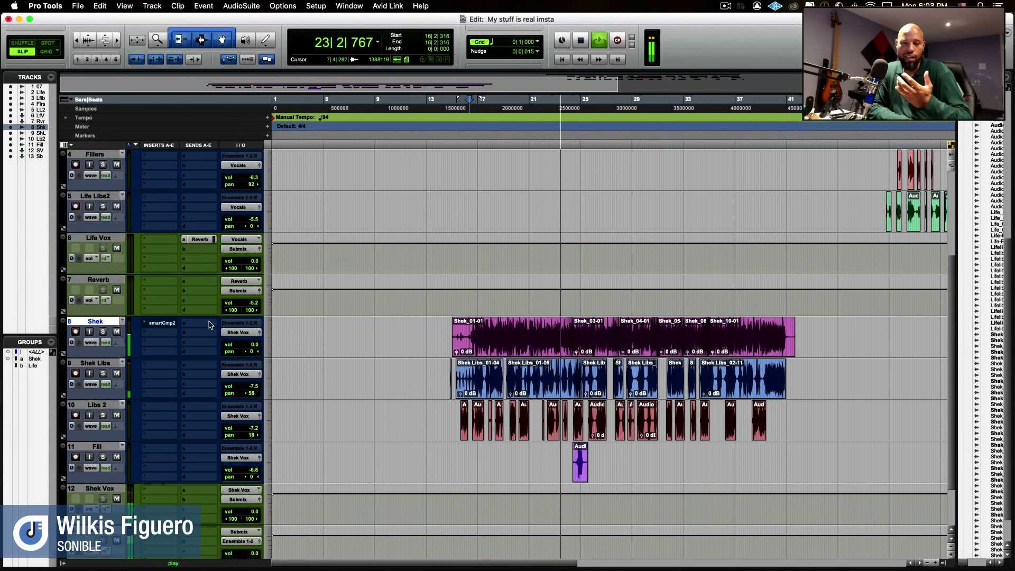
key("space")
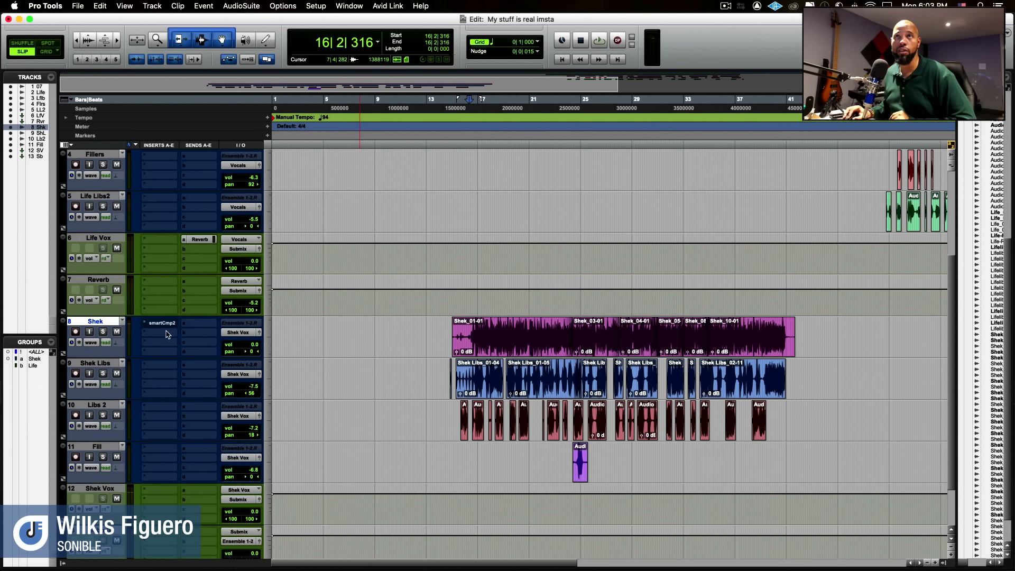
left_click(167, 325)
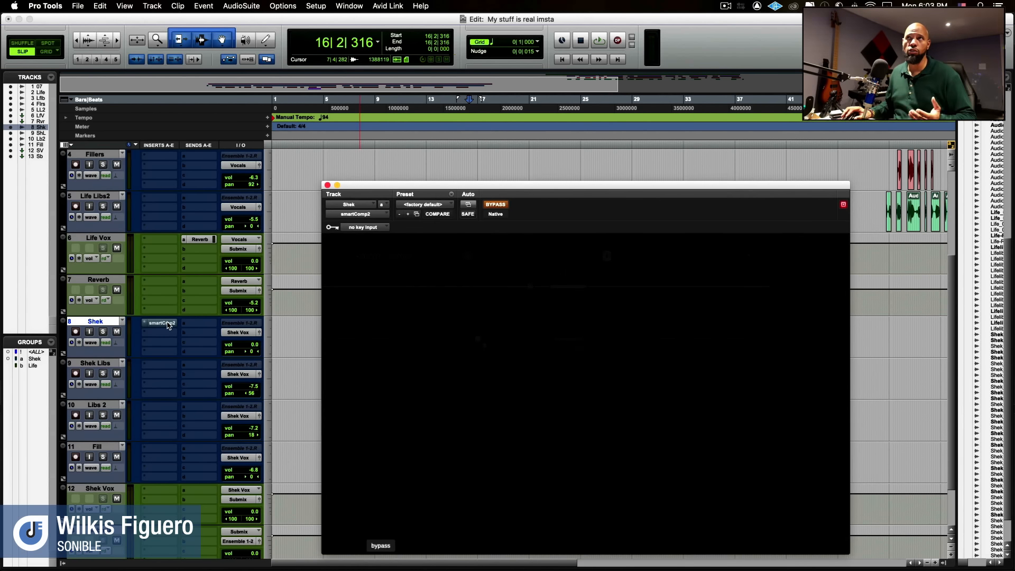
left_click(503, 206)
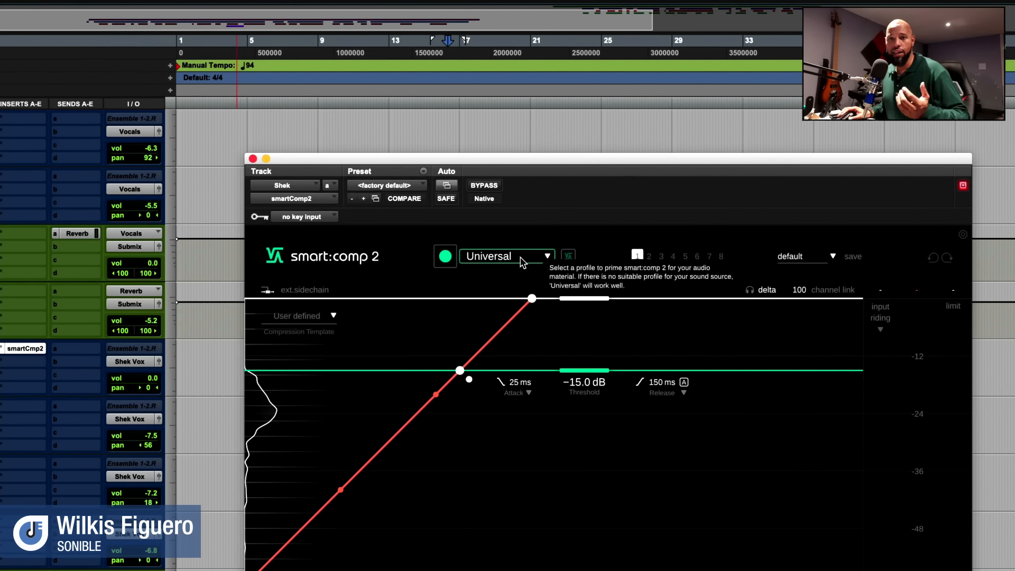
Step: Keep the Universal profile and let smart:comp 2 learn the Shek vocal during playback
left_click(521, 264)
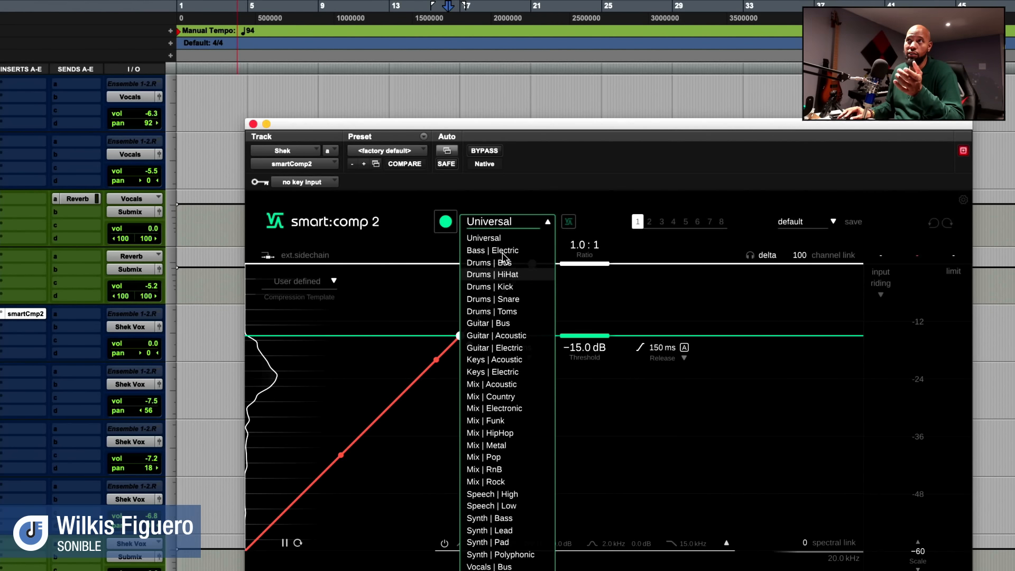
left_click(483, 239)
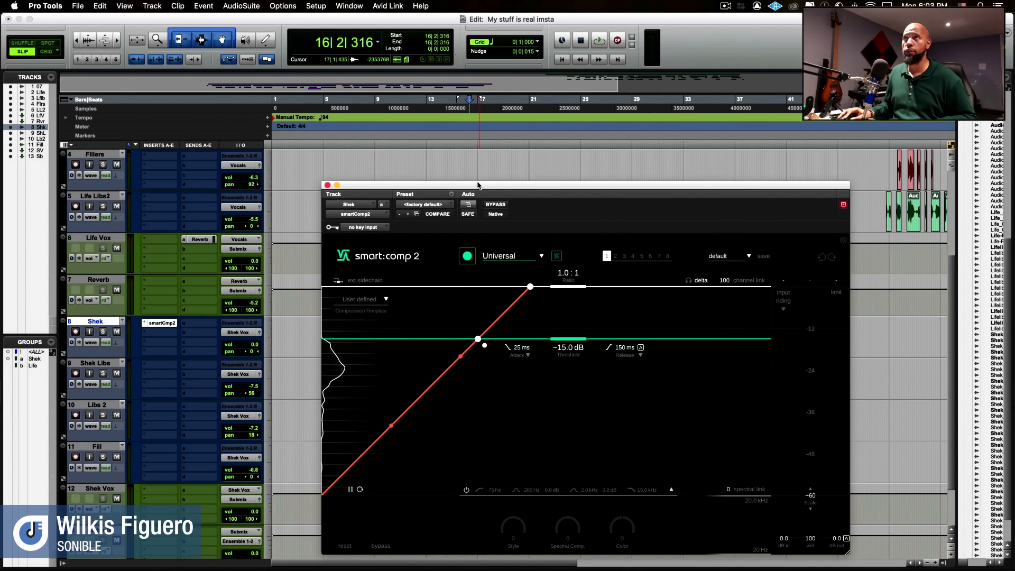
left_click_drag(478, 185, 455, 158)
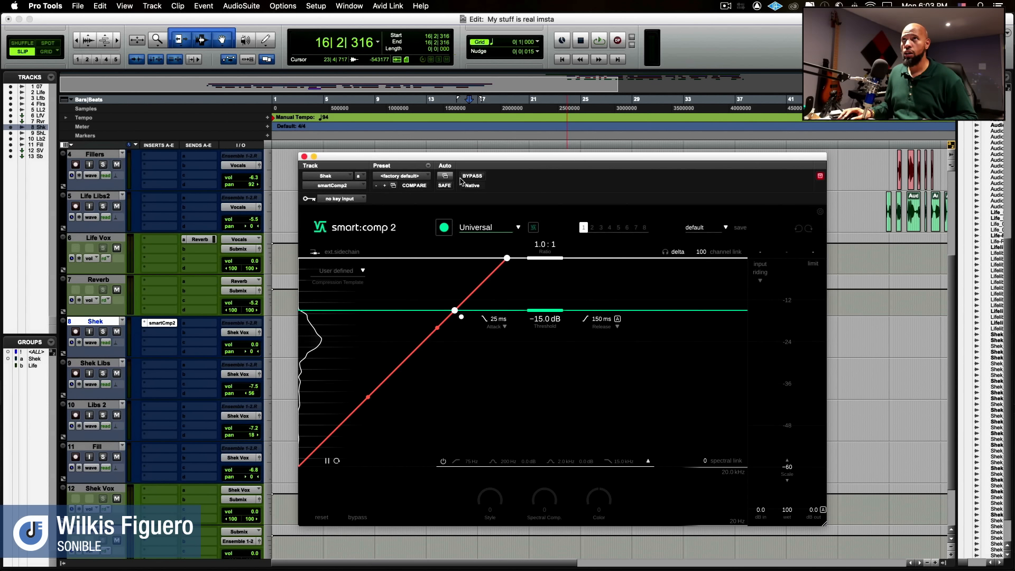
left_click(447, 229)
key("space")
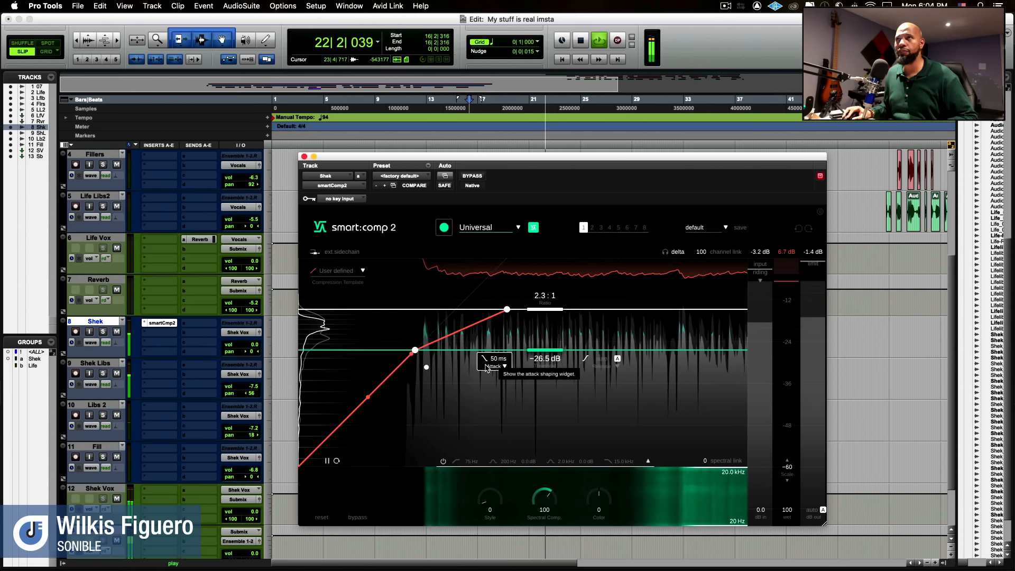
key("space")
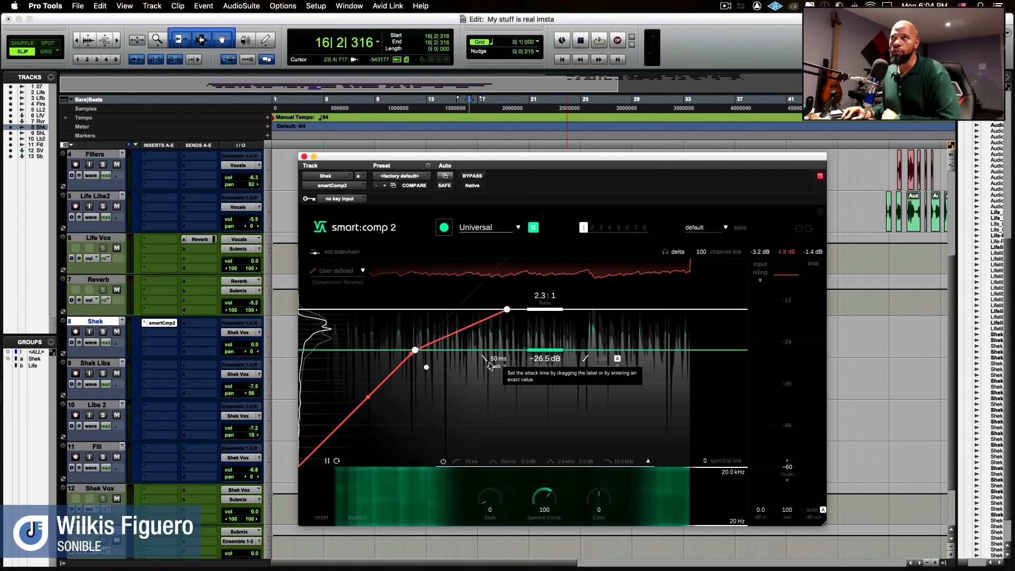
Step: Set the compressor's attack time to 13 ms
double_click(496, 359)
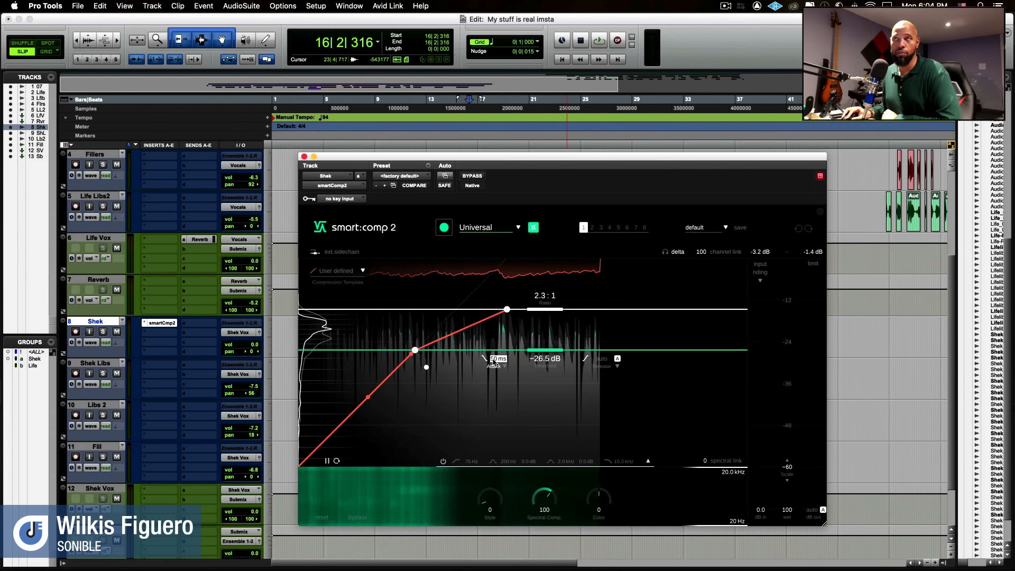
type("49")
key("Return")
left_click_drag(493, 372, 492, 375)
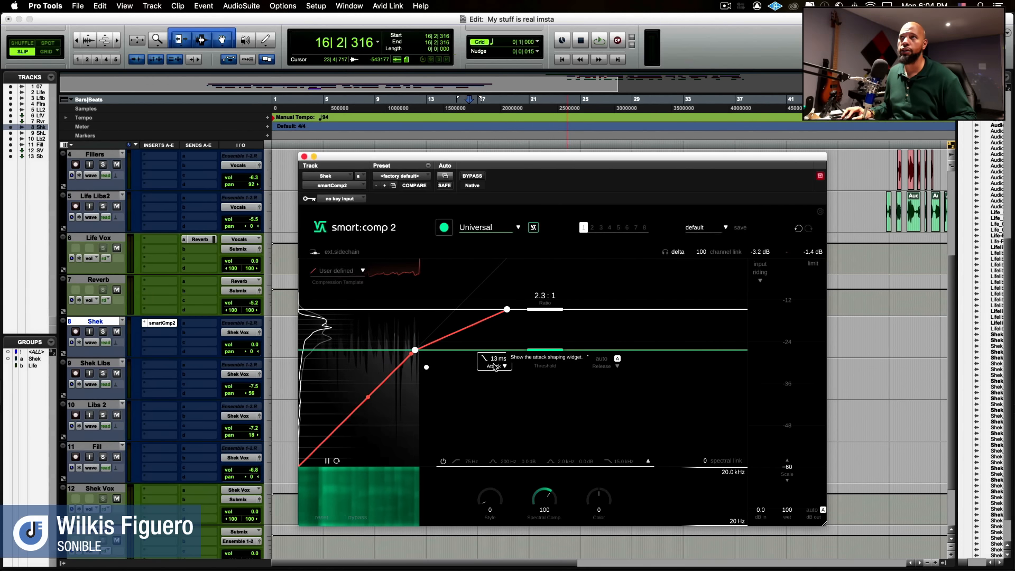
Step: Solo the Shek track during playback and lower the compressor's attack time to 1 ms
key("space")
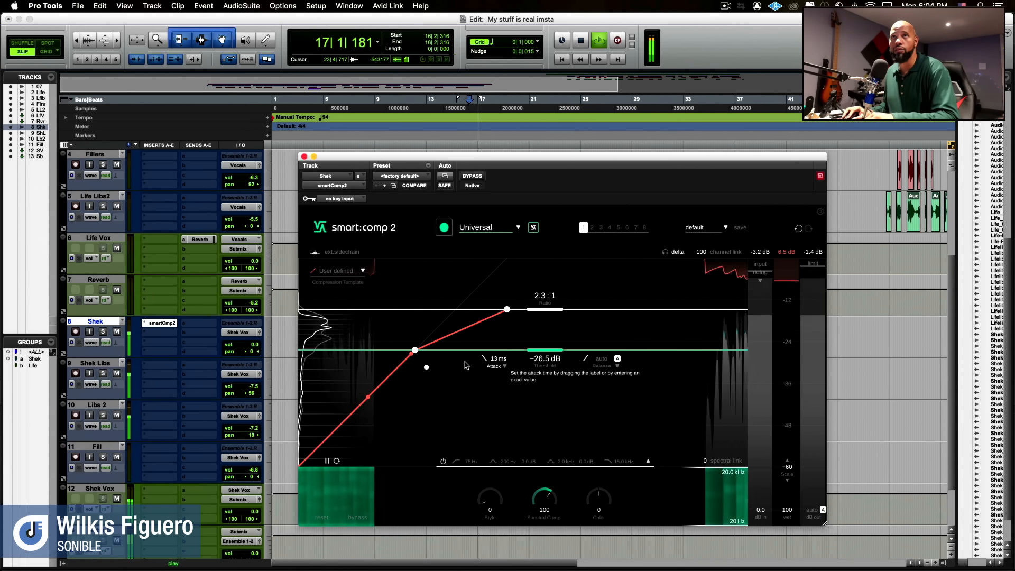
left_click(103, 332)
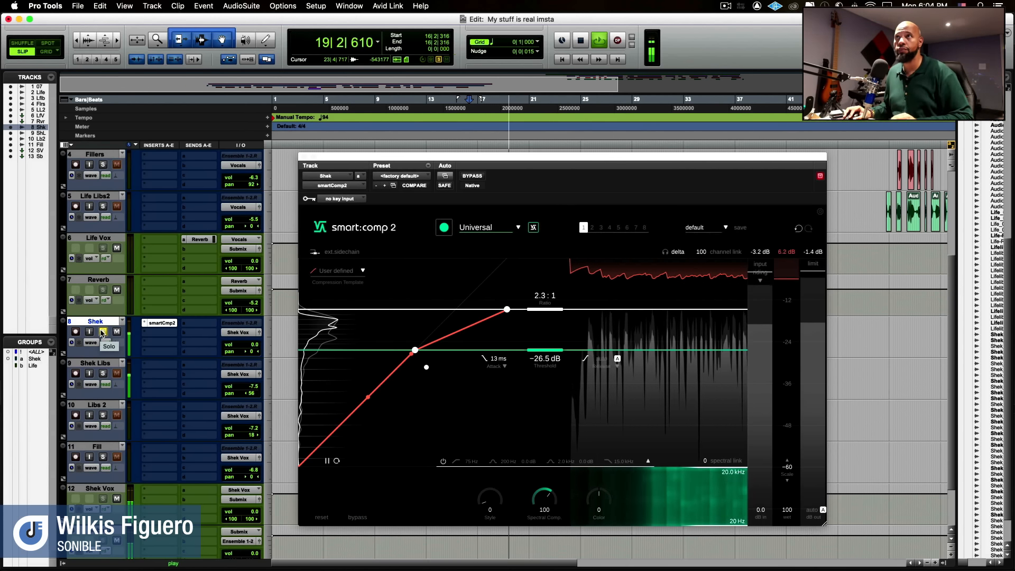
left_click(497, 361)
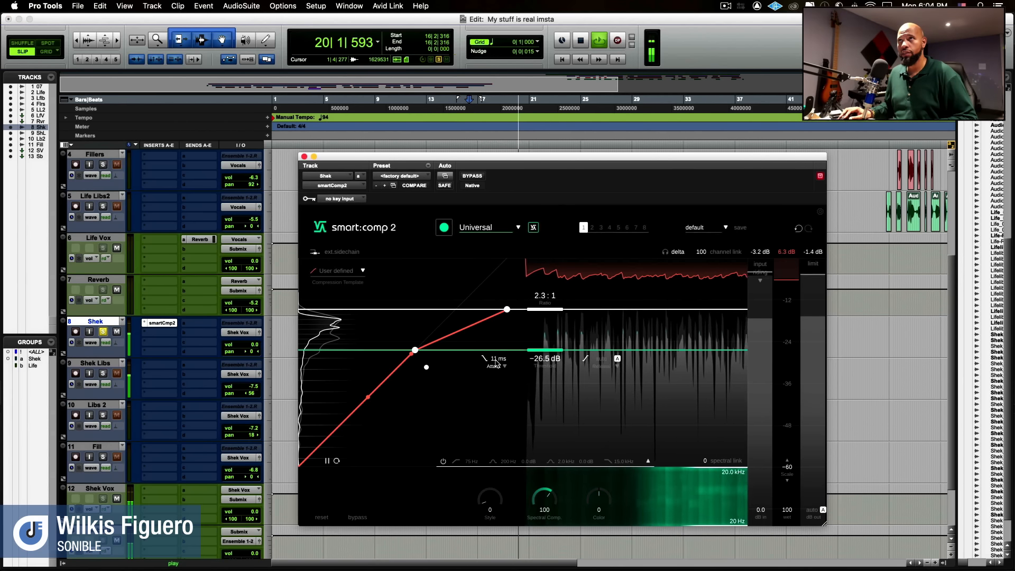
left_click_drag(497, 376, 496, 380)
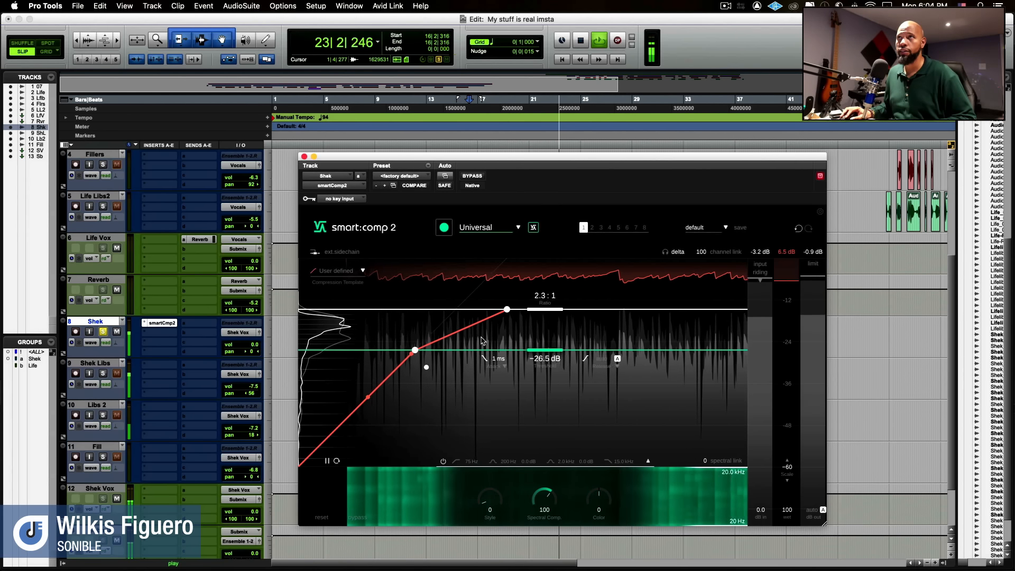
key("space")
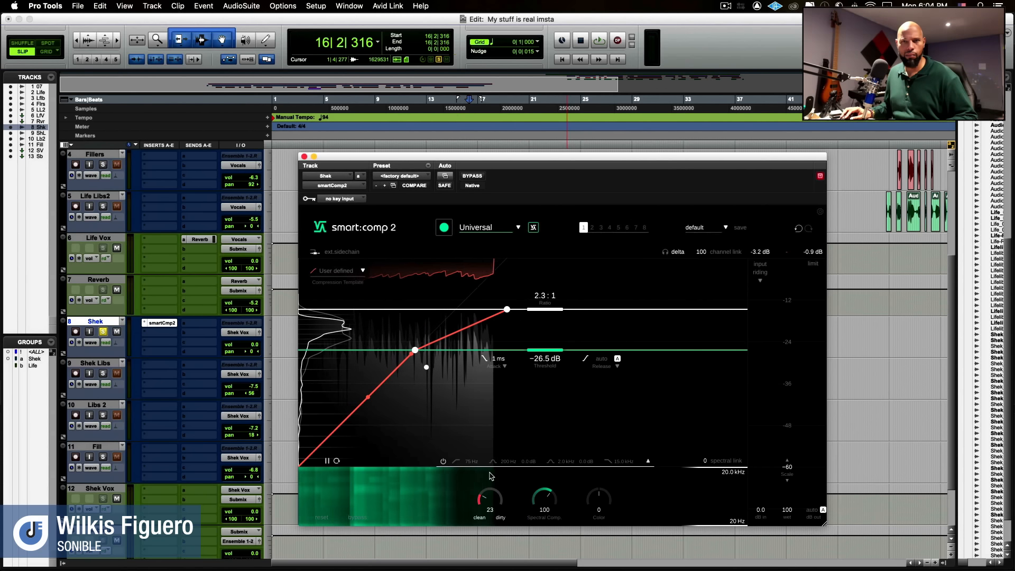
Step: Set the compressor's Style to 26 and enable its sidechain filter while auditioning the soloed vocal
key("space")
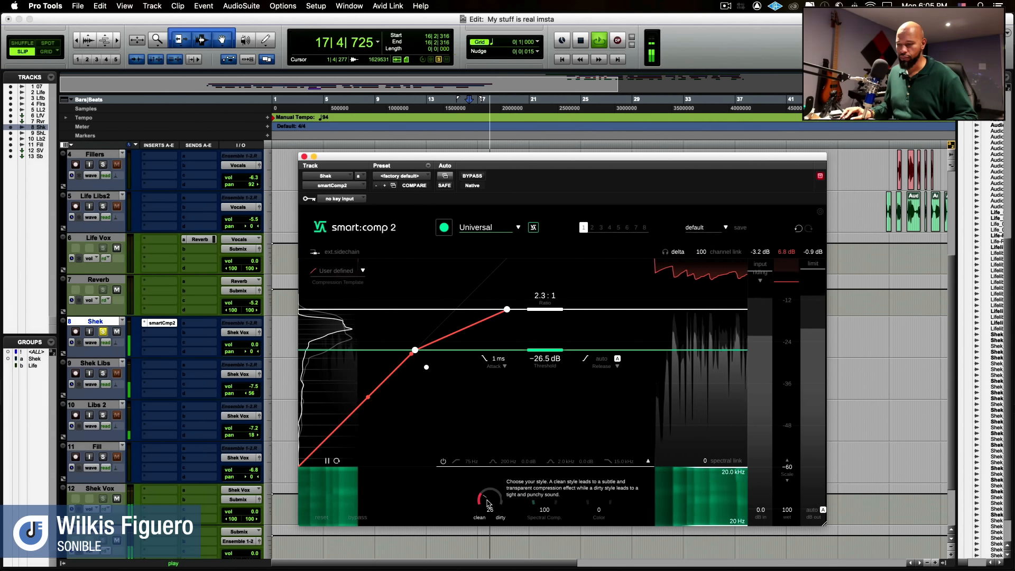
key("space")
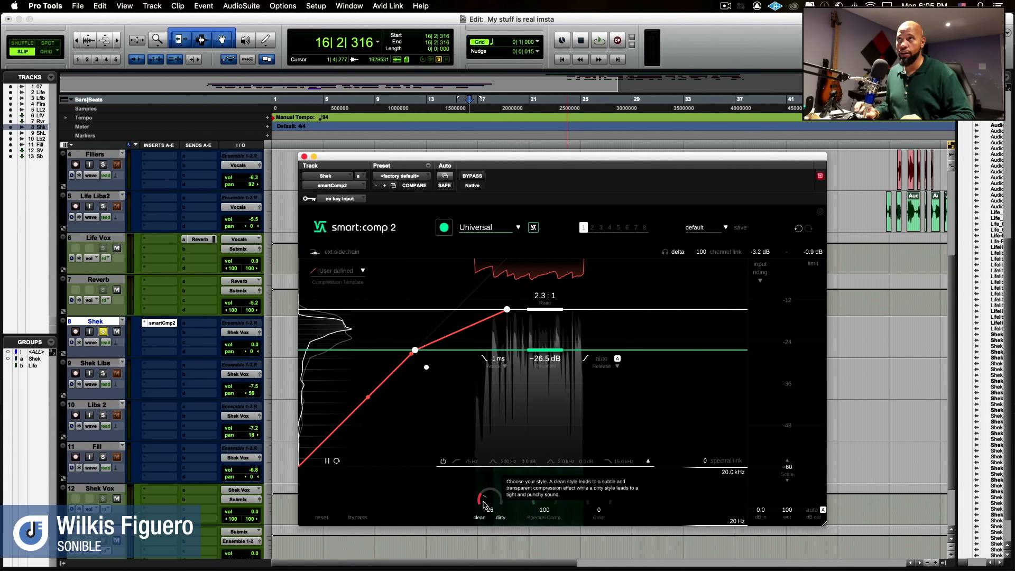
key("space")
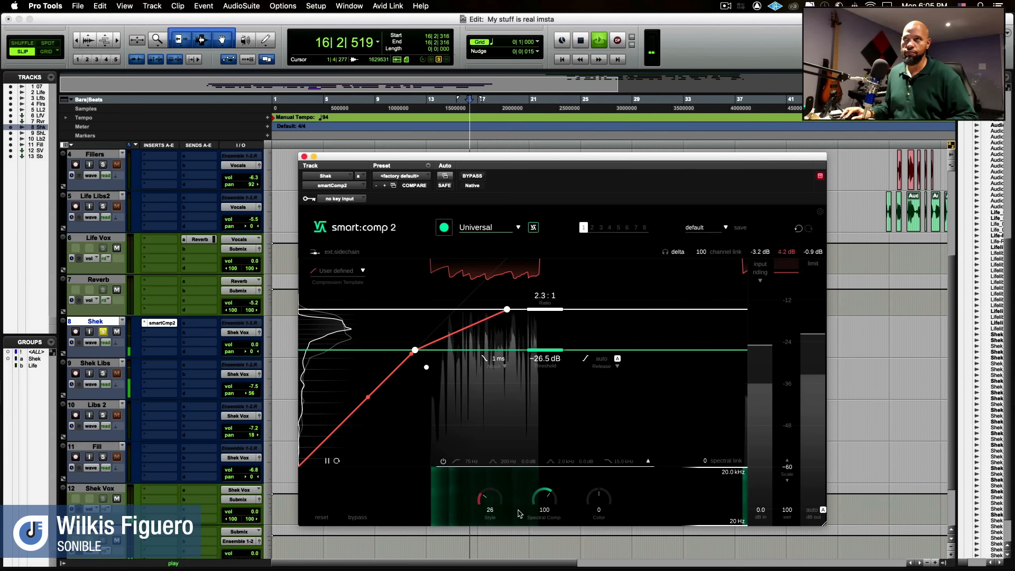
left_click(443, 462)
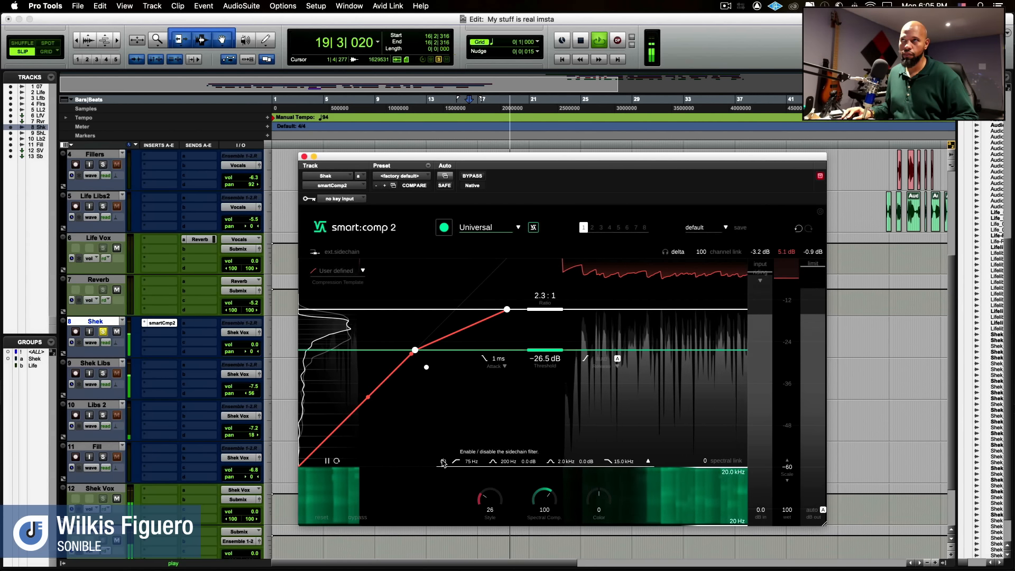
key("space")
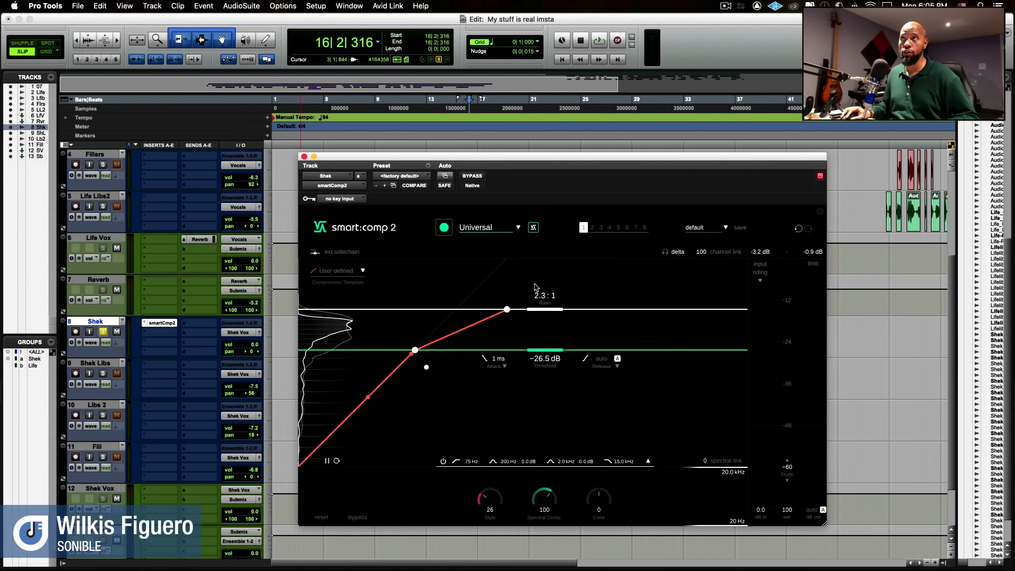
Step: Save the compressor settings as a preset named Rap Vocal and close the plug-in window
left_click(518, 228)
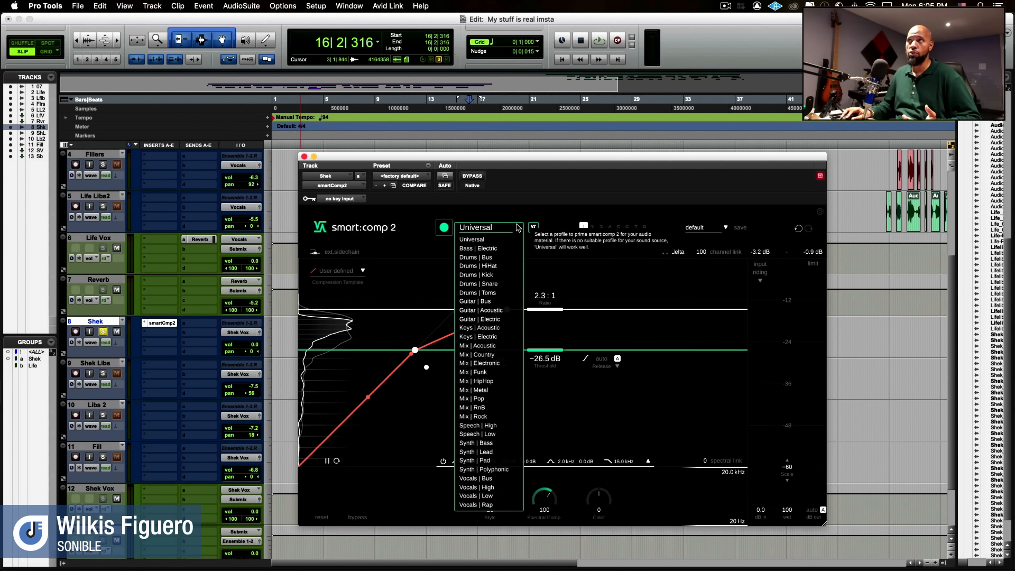
left_click(518, 228)
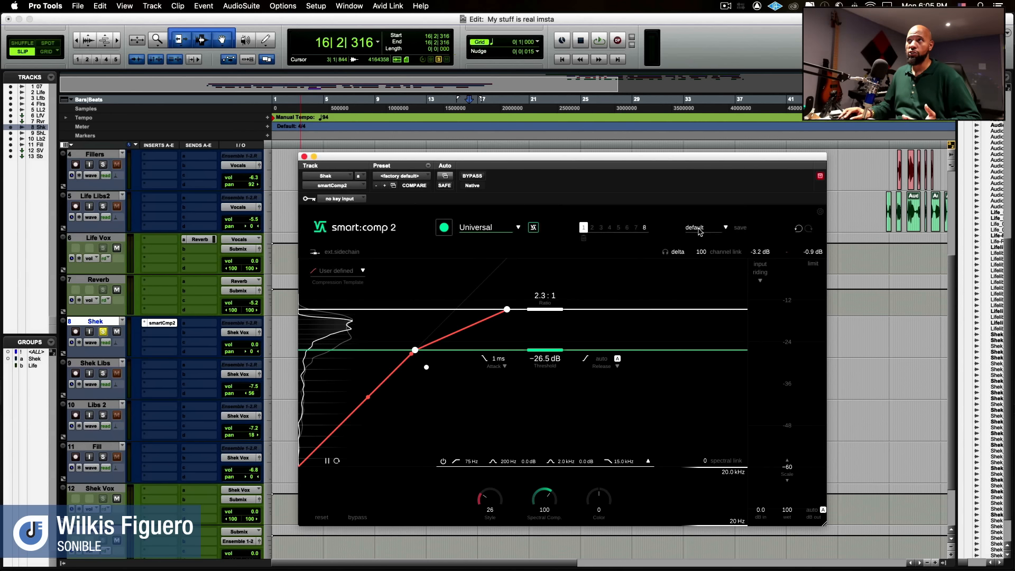
left_click(740, 228)
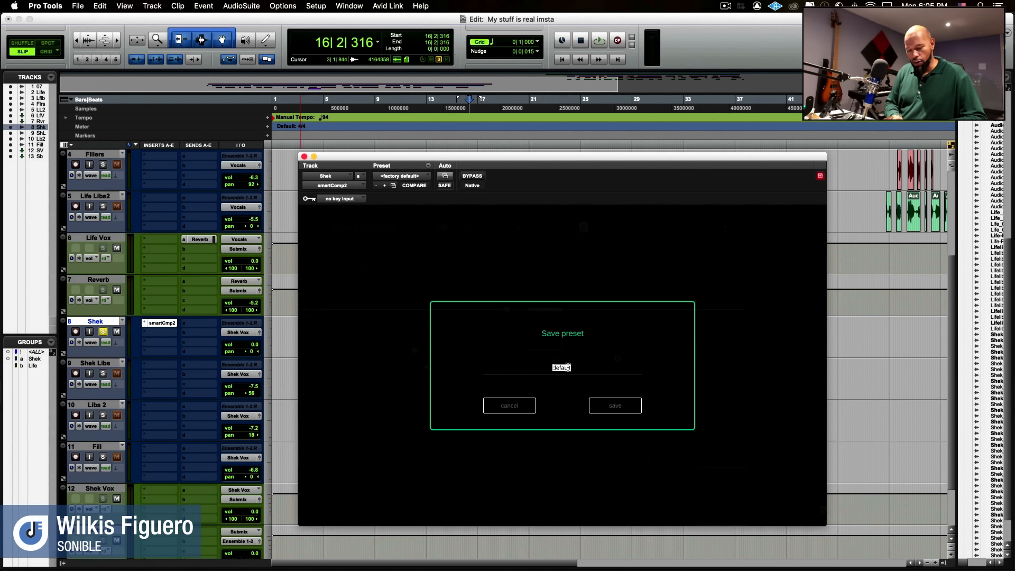
type("Rap Vocal")
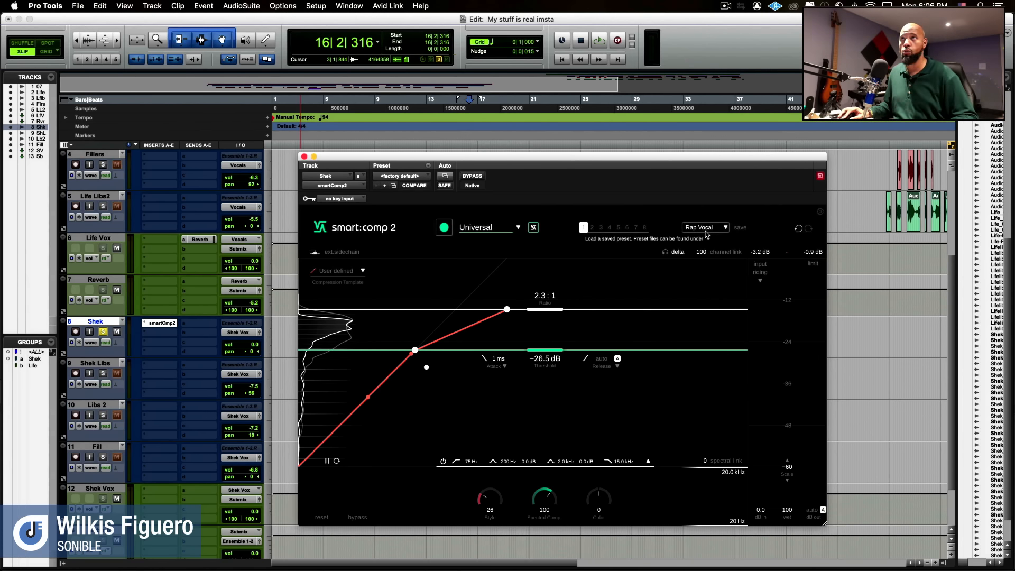
left_click(304, 156)
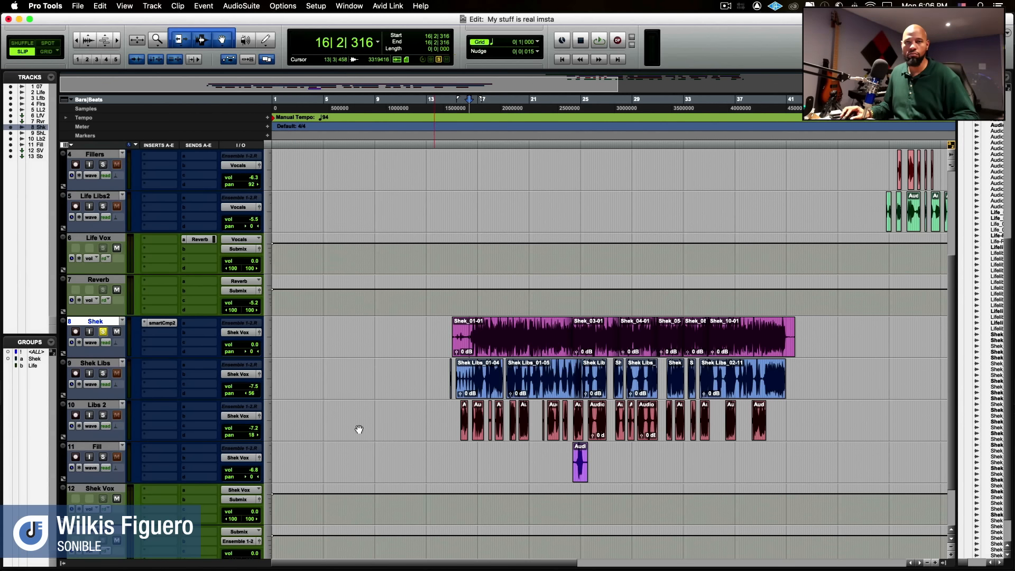
Step: Insert smartEQ3 (mono) after the compressor on the Shek track and keep its Universal profile
left_click(148, 334)
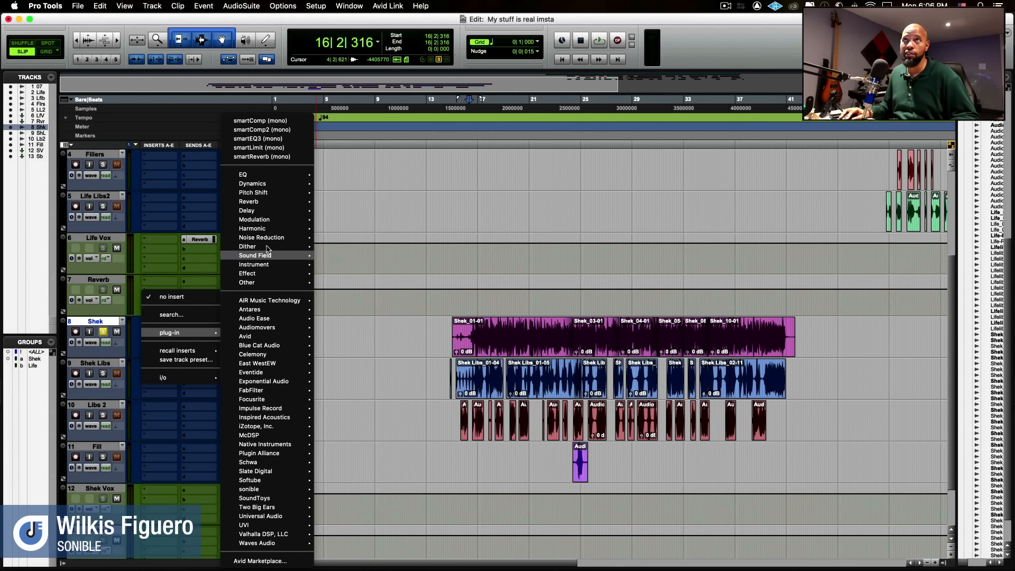
left_click(248, 129)
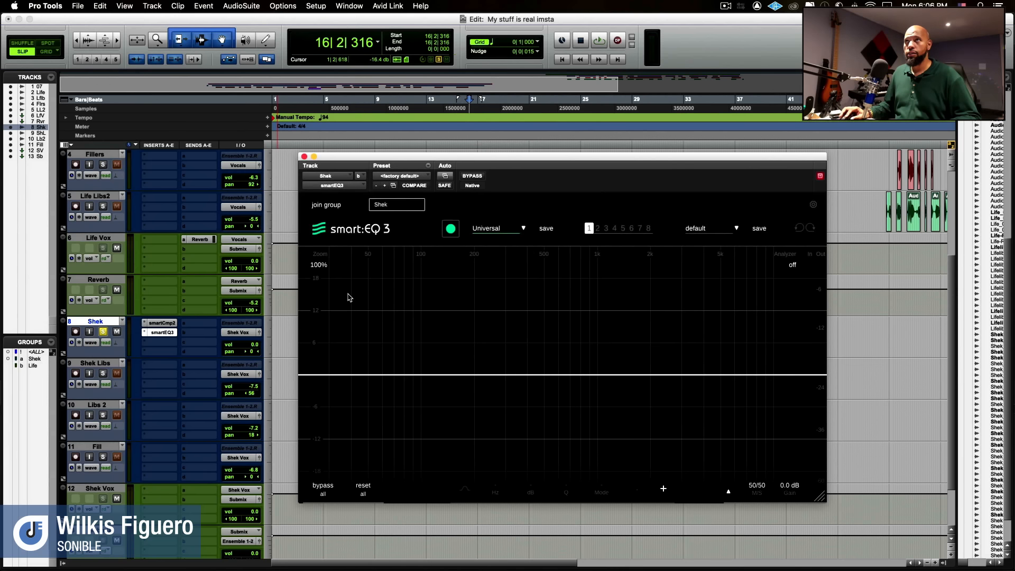
left_click(507, 229)
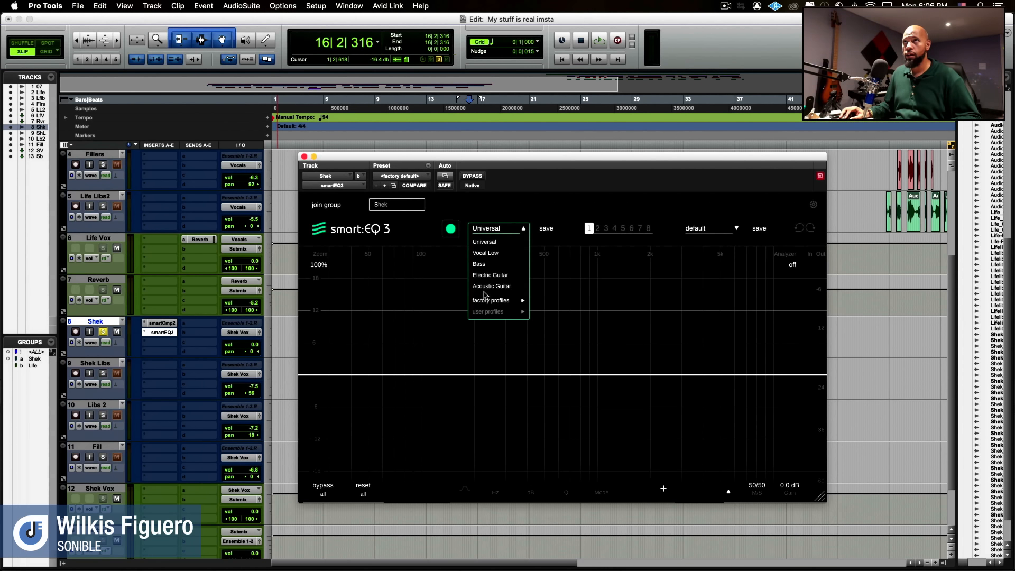
mouse_move(483, 305)
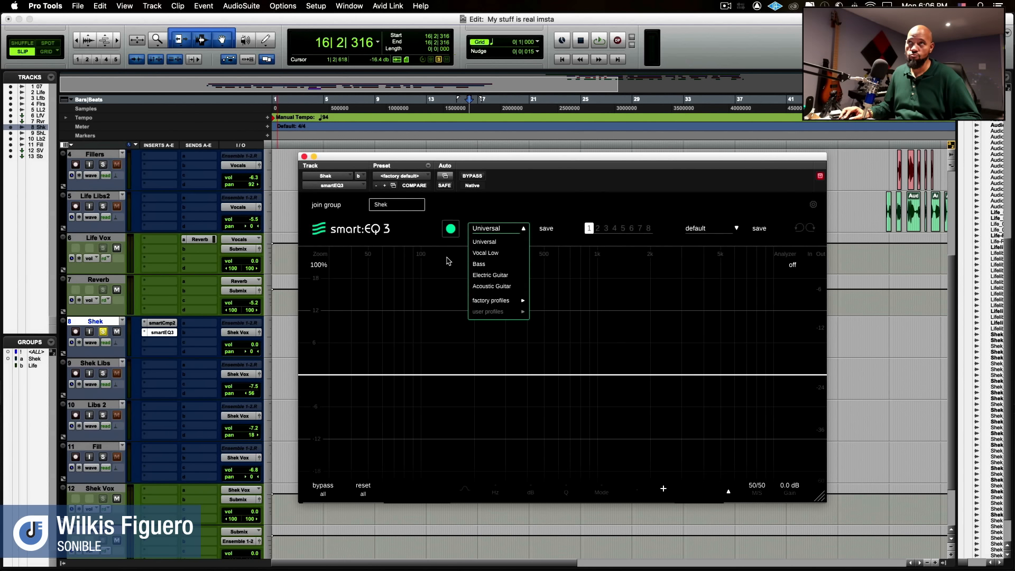
left_click(477, 242)
Step: Let smart:EQ 3 learn the Shek vocal during playback, and set the smart filter to 636 Hz with strength 51.5
left_click_drag(444, 158, 462, 202)
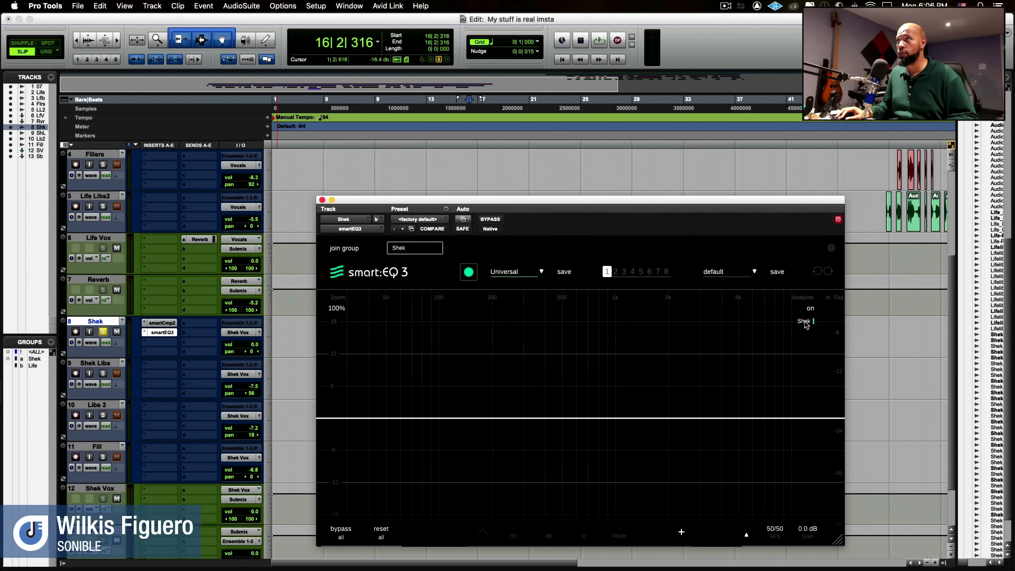
left_click_drag(435, 202, 453, 162)
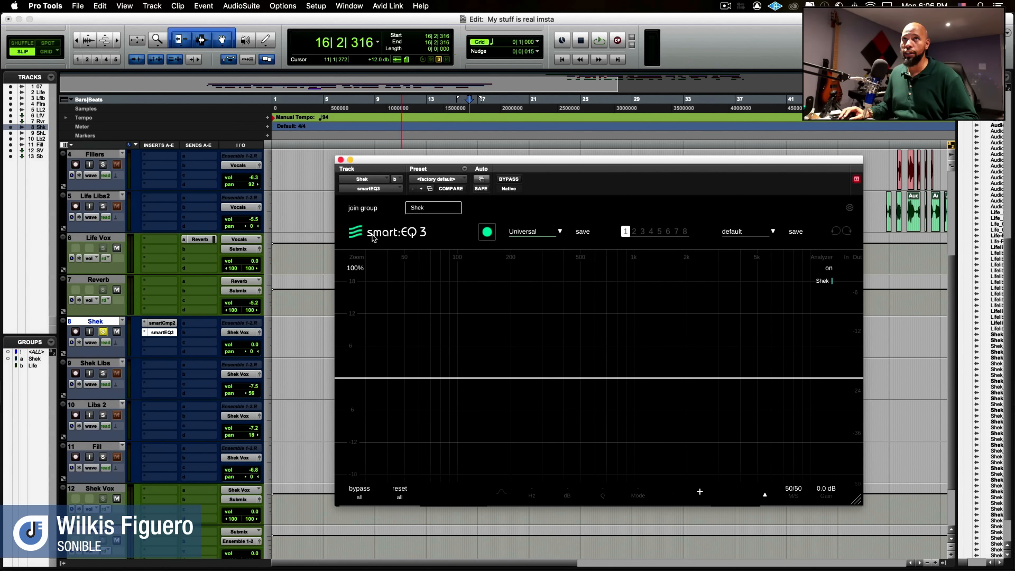
key("space")
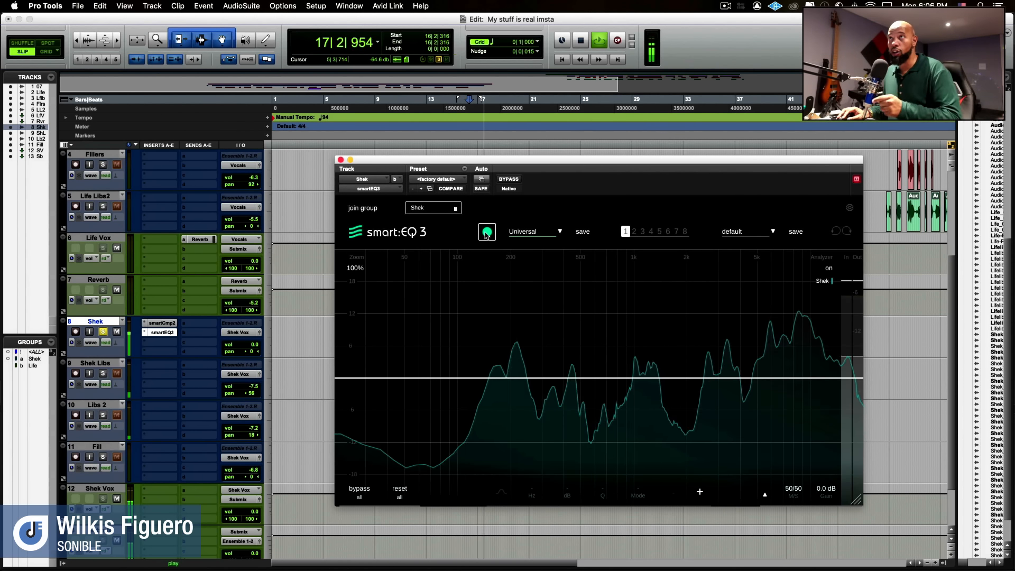
left_click(486, 233)
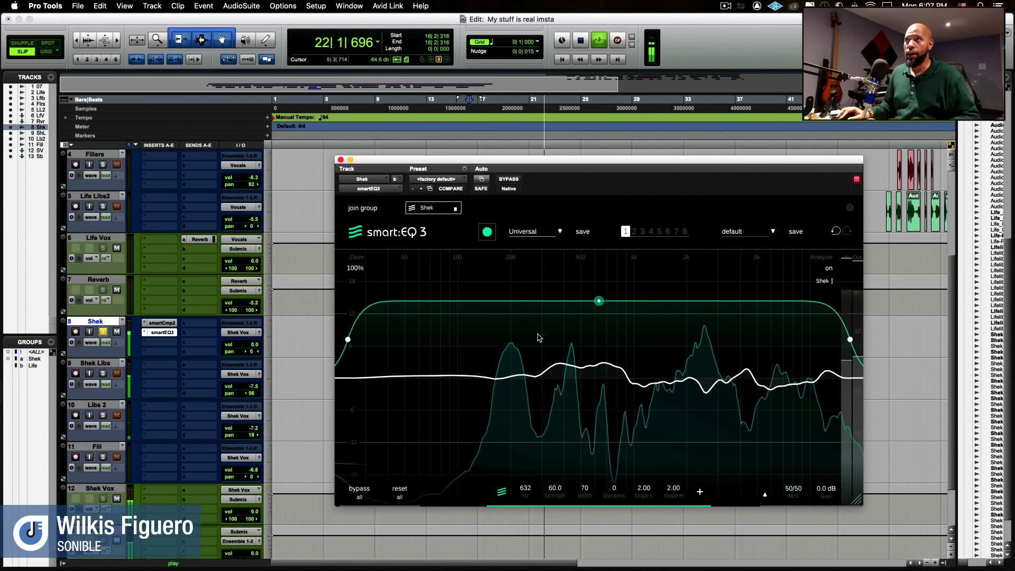
left_click_drag(599, 306, 602, 314)
key("space")
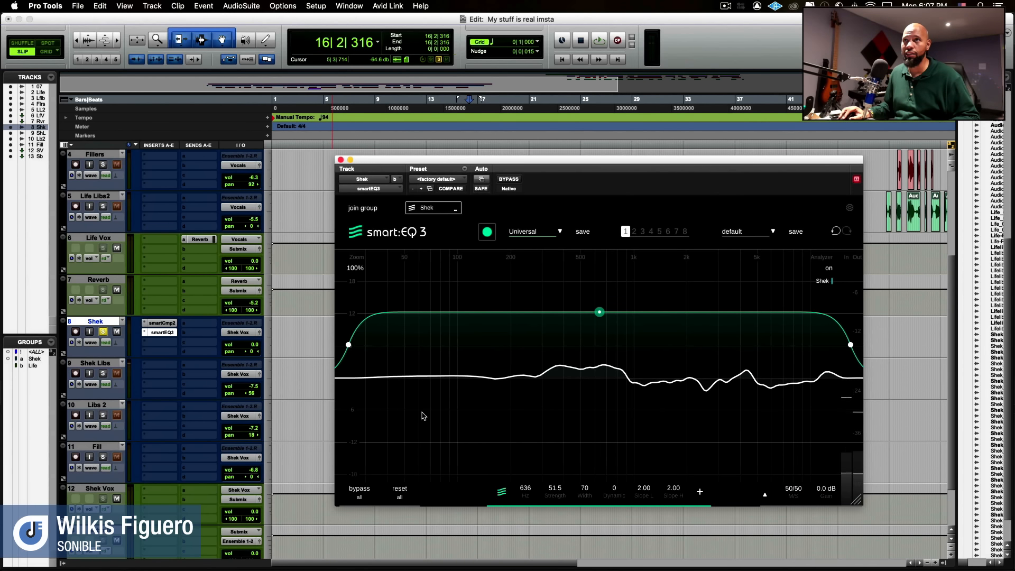
Step: Audition the Shek vocal and add a low-cut band at 103 Hz in smart:EQ 3
key("space")
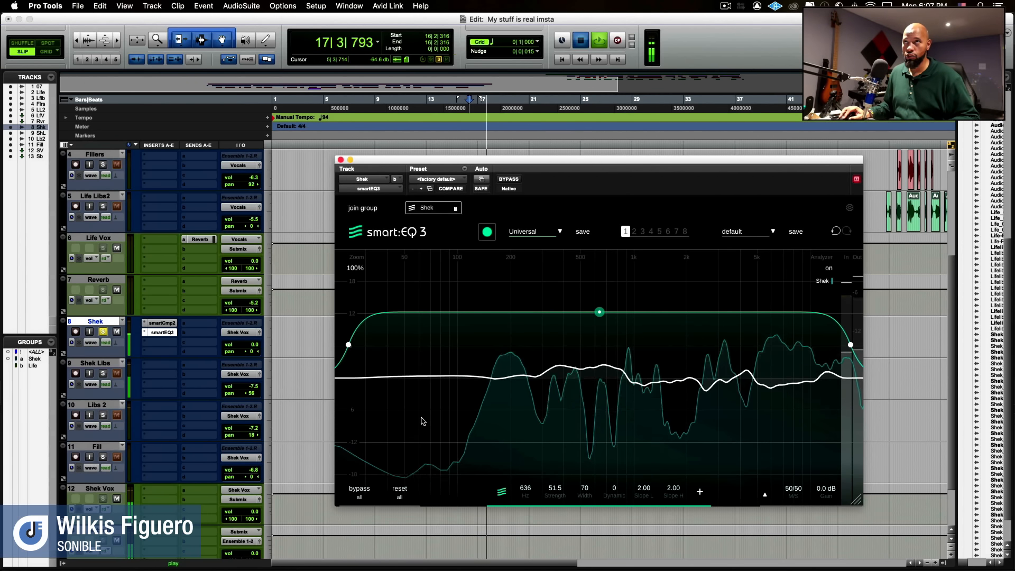
key("space")
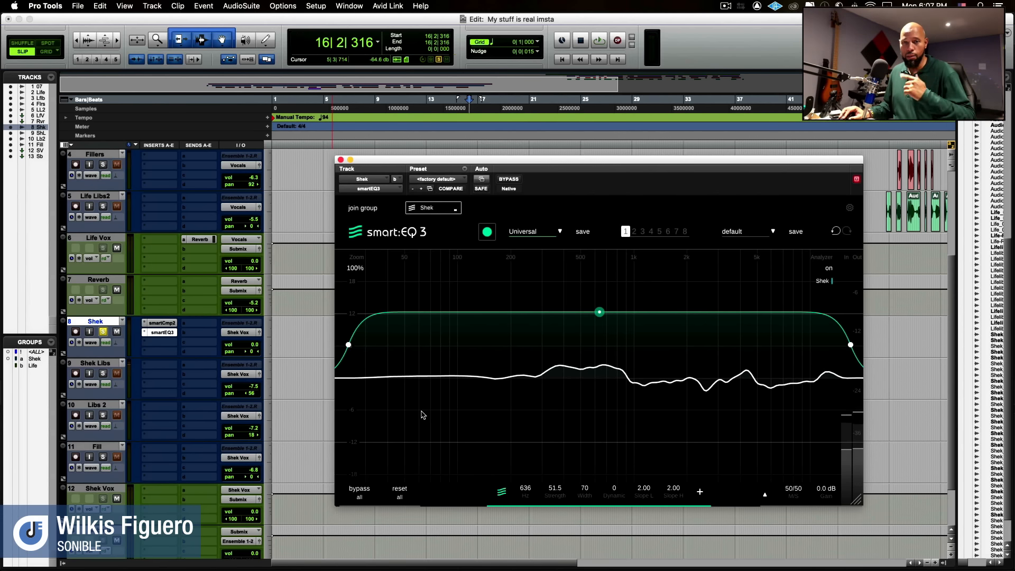
double_click(438, 377)
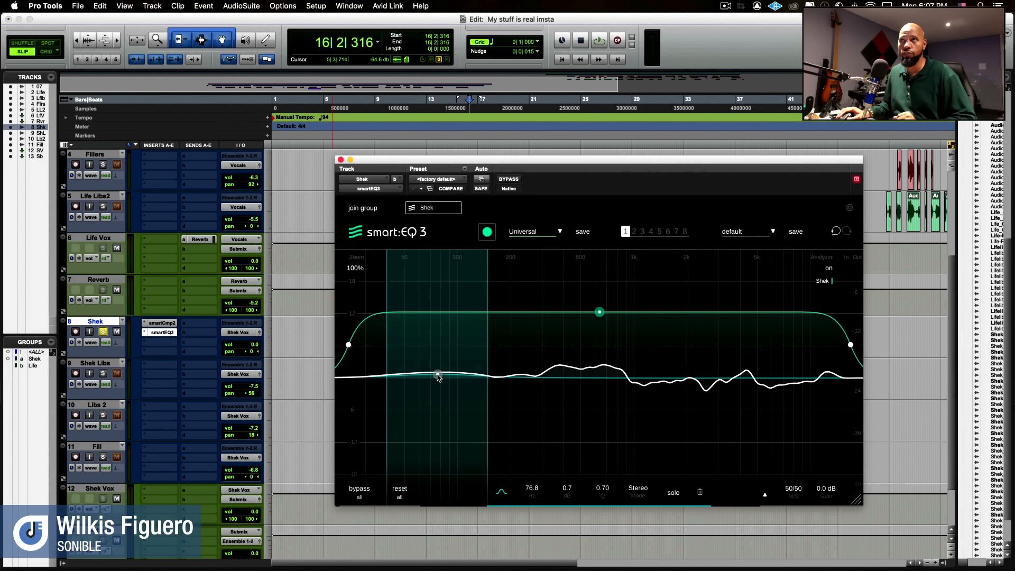
left_click(437, 376)
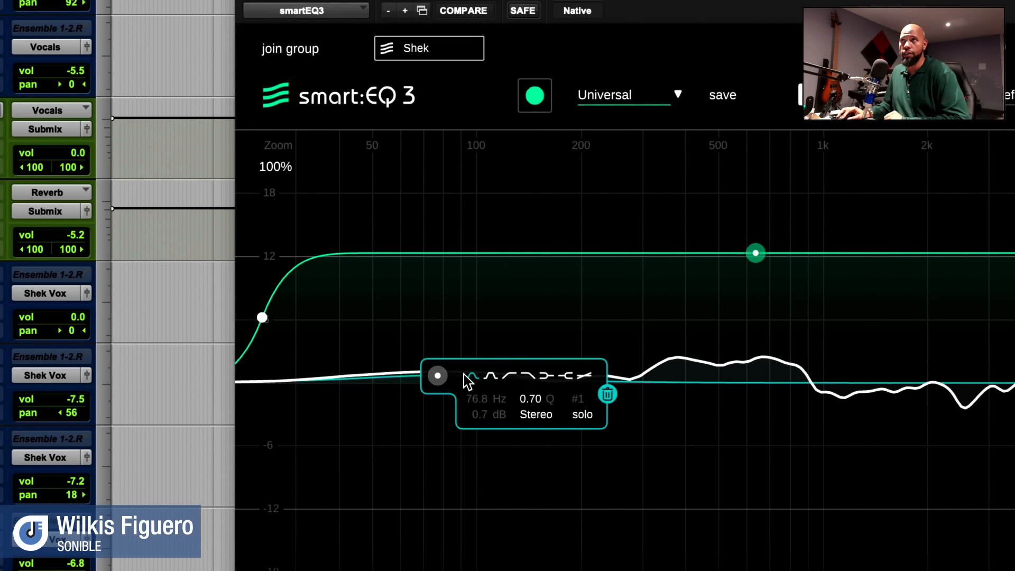
left_click(506, 374)
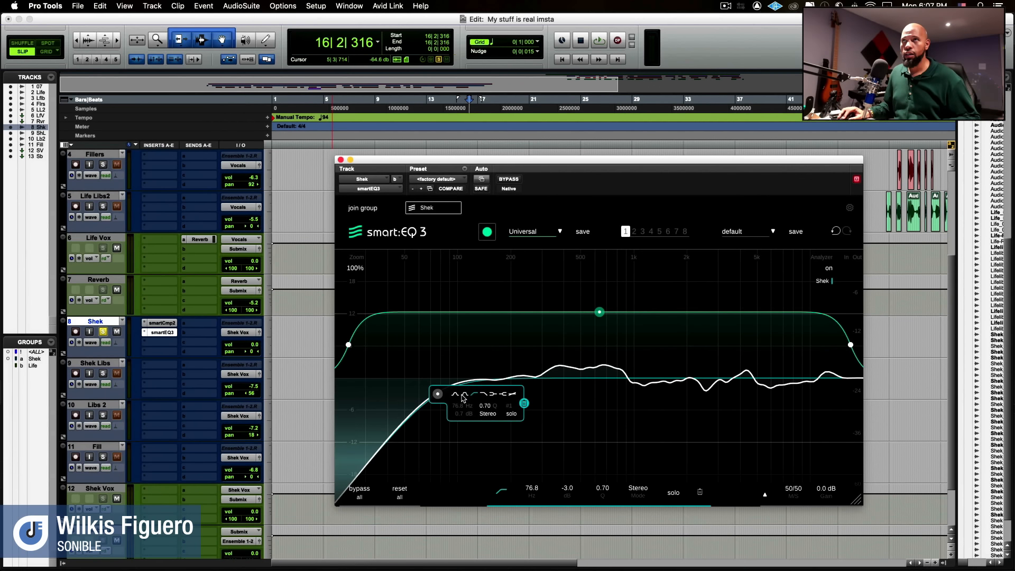
left_click_drag(438, 396, 461, 396)
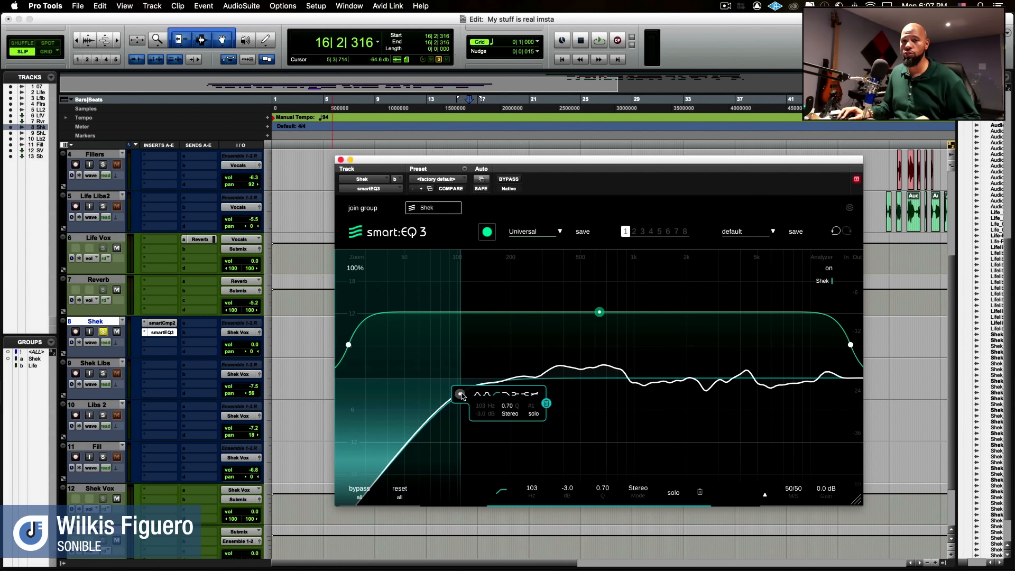
Step: Raise the low-cut band to 165 Hz with a Q of 1.02 while auditioning the soloed vocal
key("space")
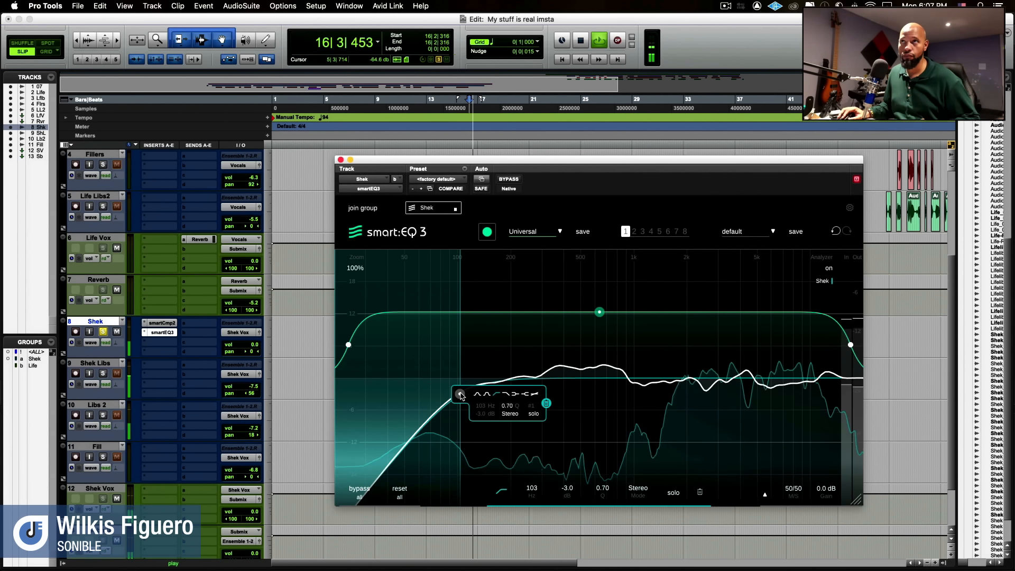
left_click_drag(460, 395, 482, 393)
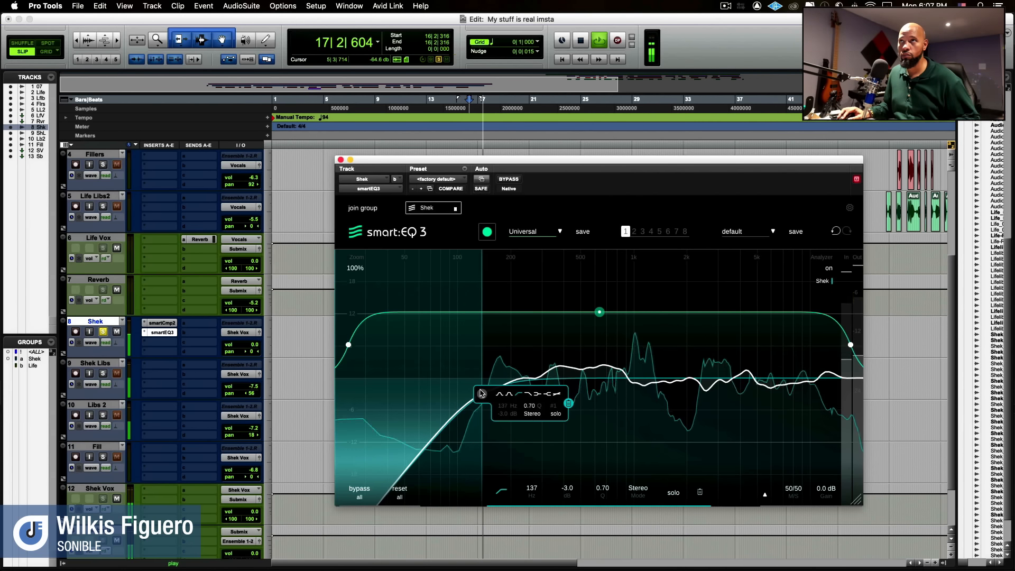
key("space")
key("space")
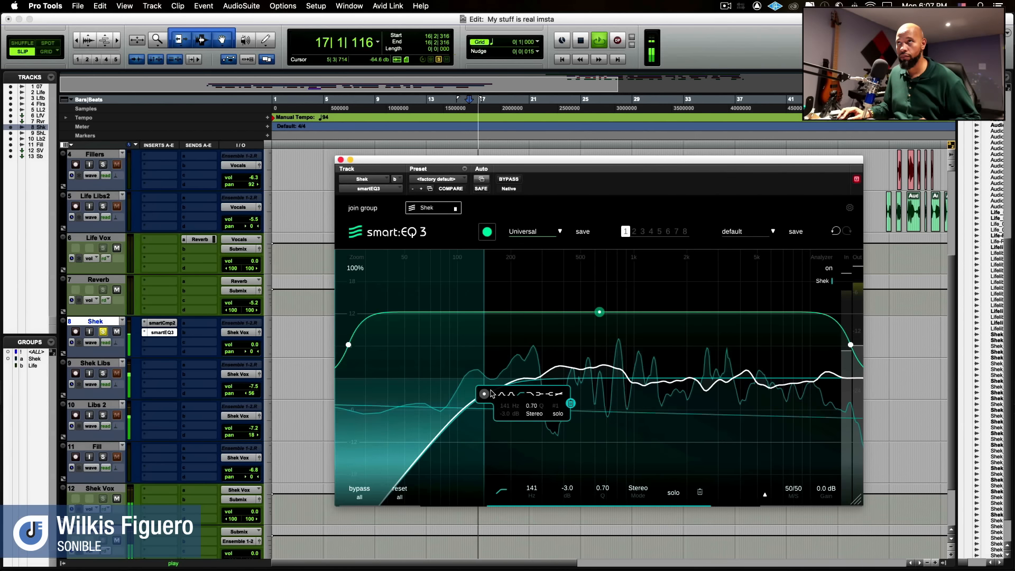
key("space")
left_click_drag(534, 408, 496, 393)
key("space")
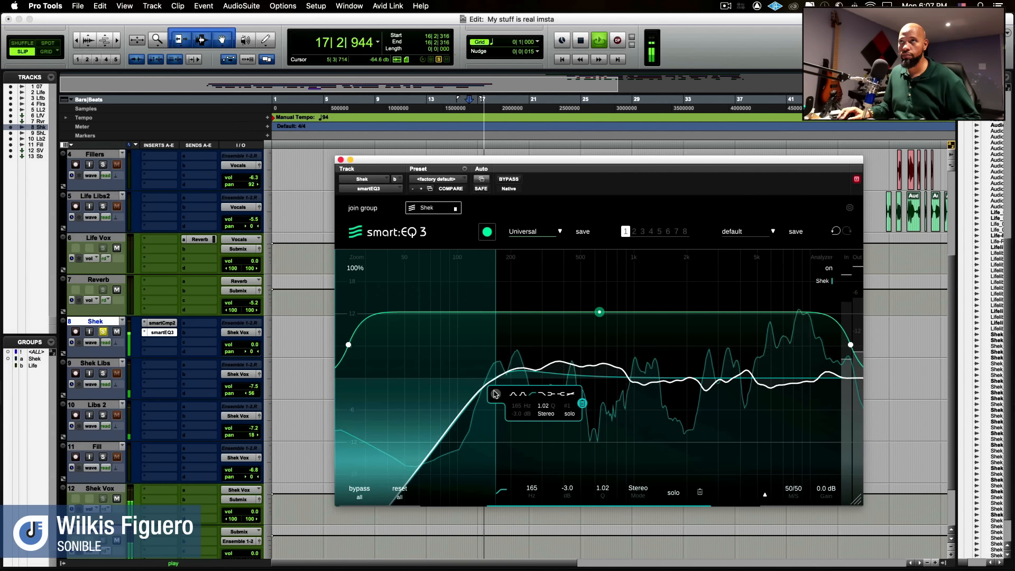
key("space")
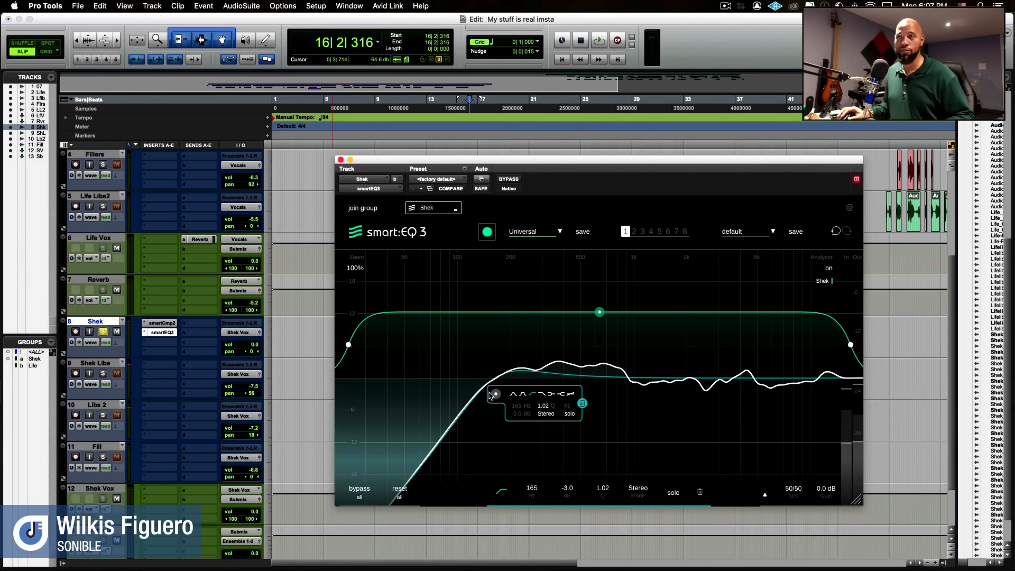
Step: Compare the Shek vocal with smart:EQ 3 bypassed and active during playback
key("space")
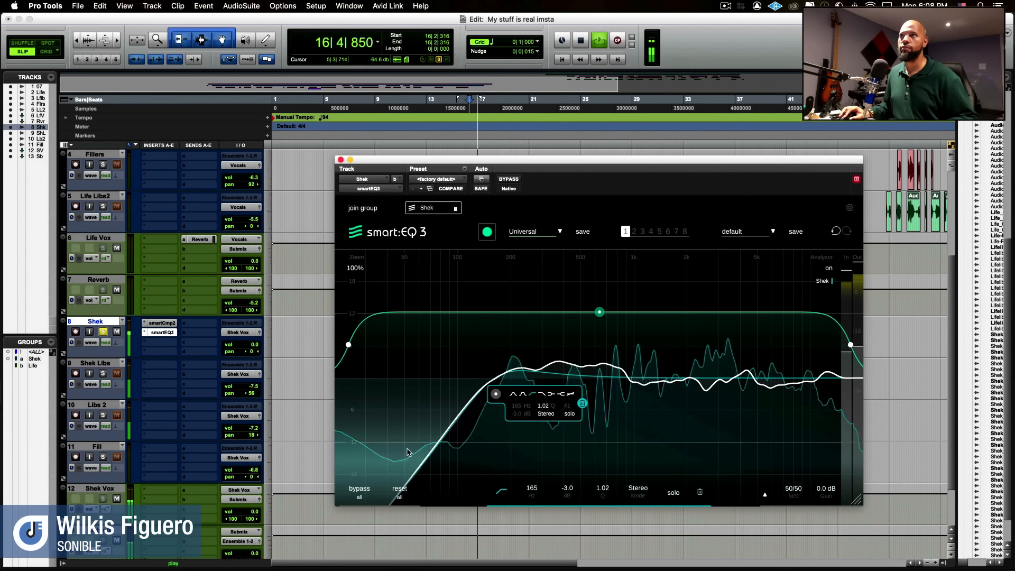
left_click(367, 490)
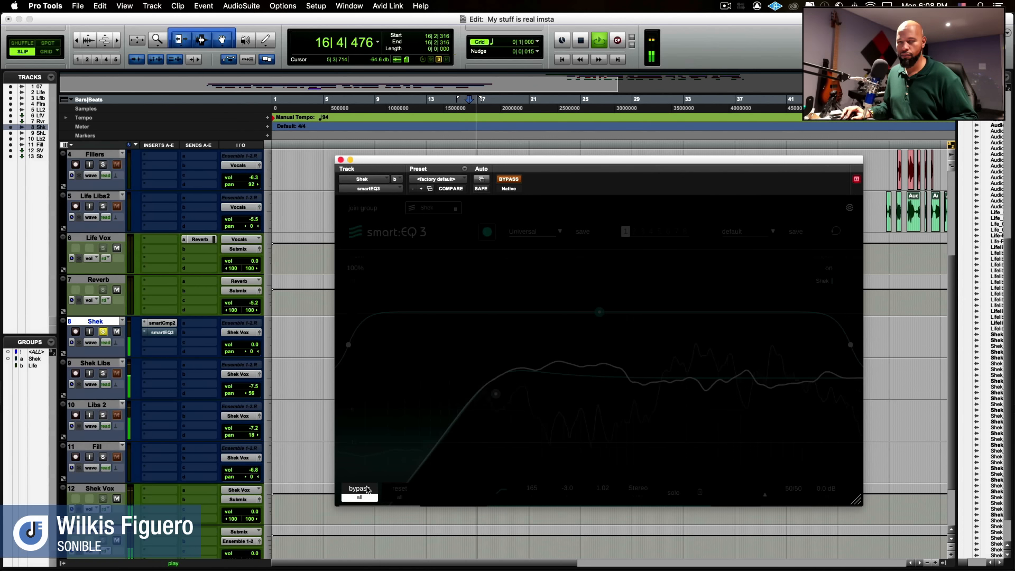
key("space")
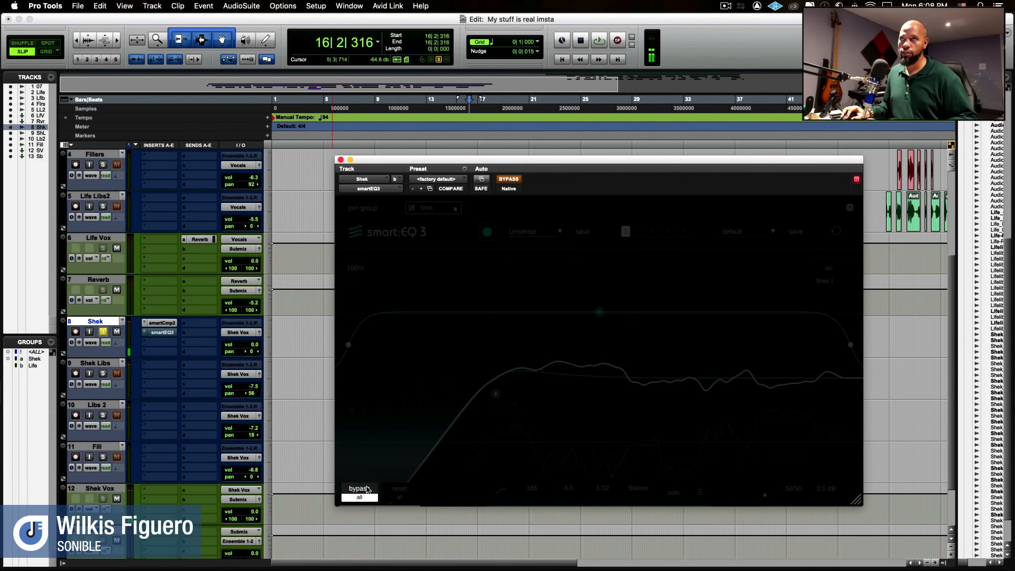
left_click(367, 489)
key("space")
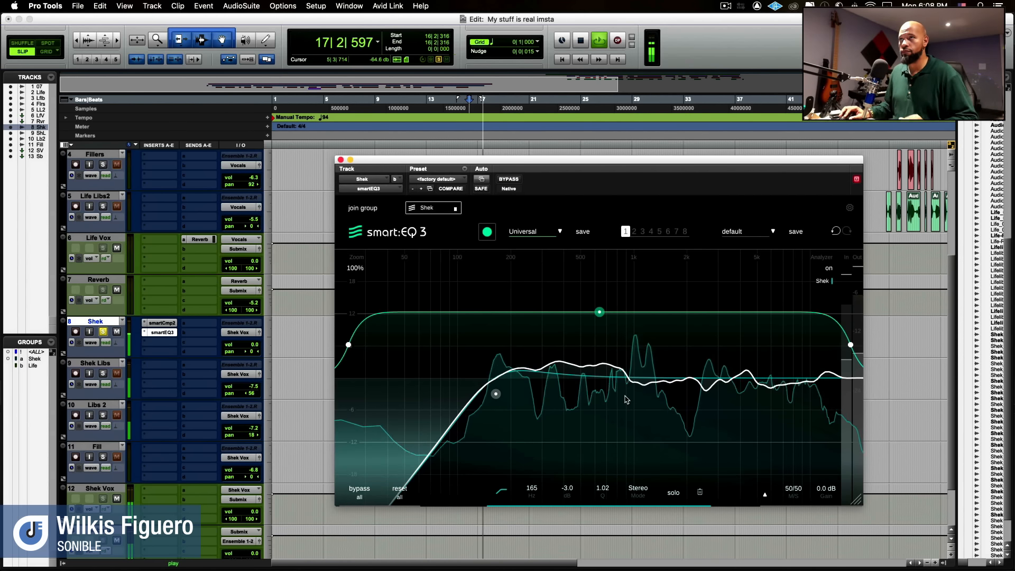
key("space")
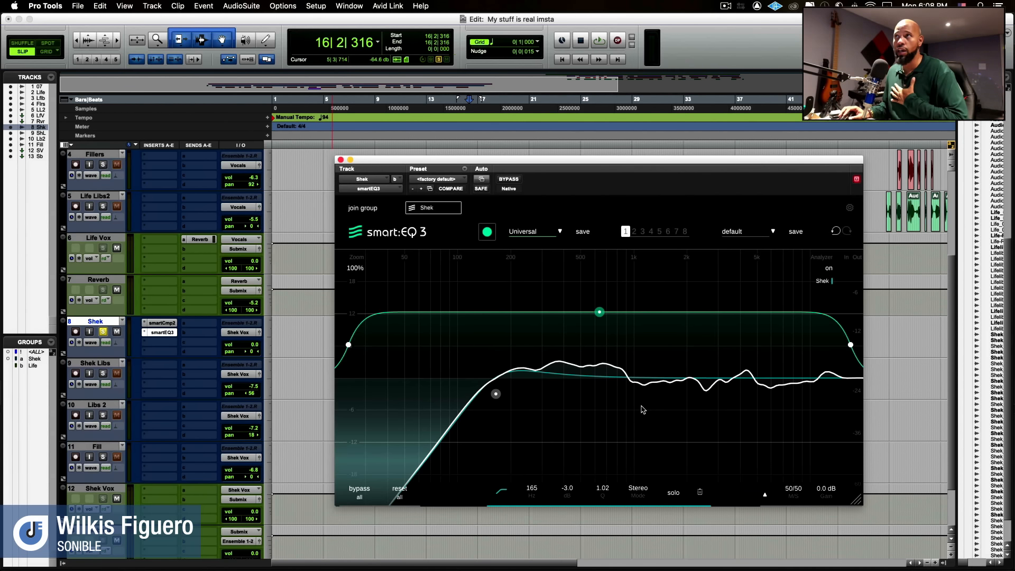
Step: Add a bell band to the vocal's high end at 8.6 kHz with -0.6 dB gain while auditioning it
key("space")
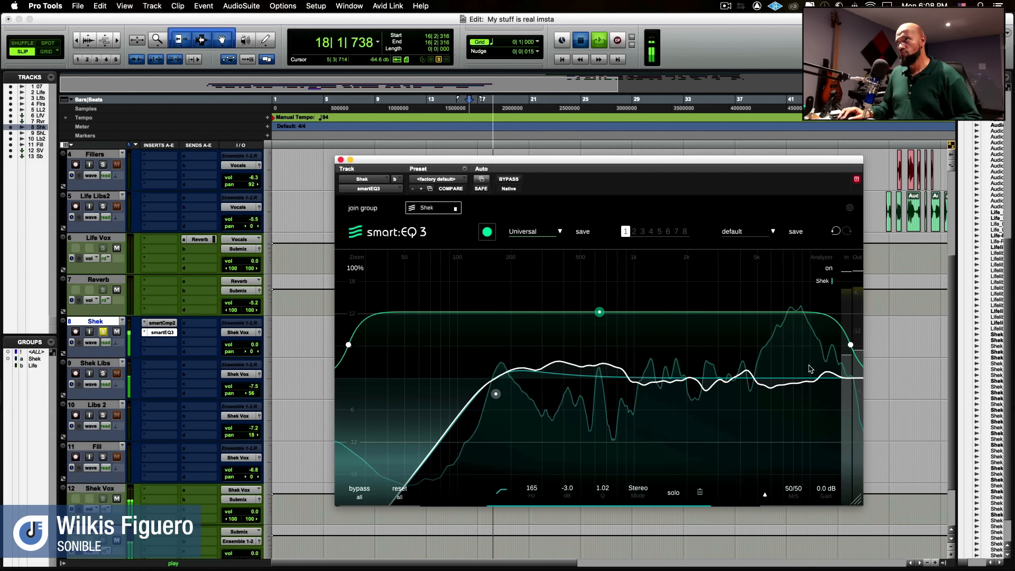
key("space")
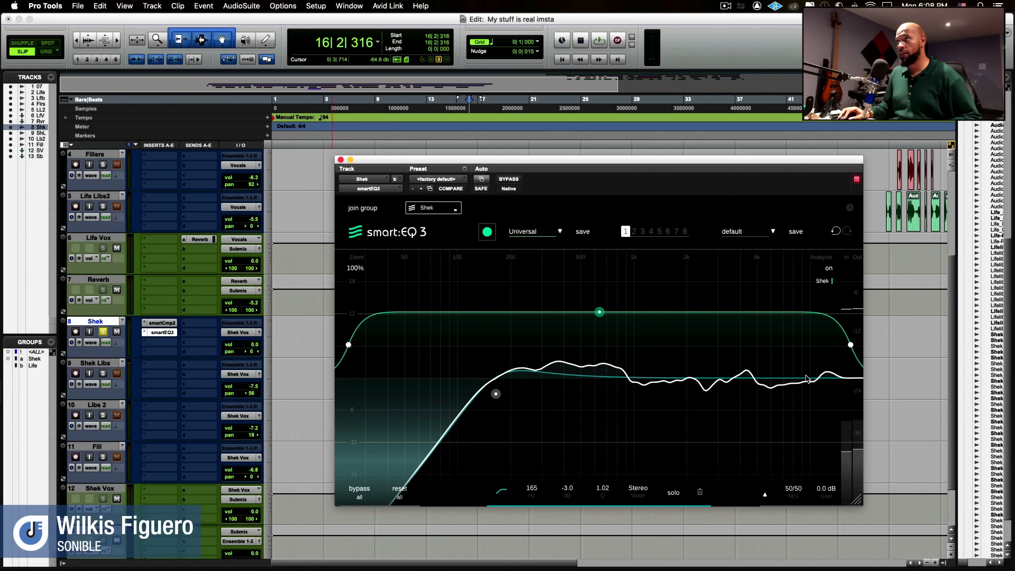
double_click(806, 377)
mouse_move(806, 378)
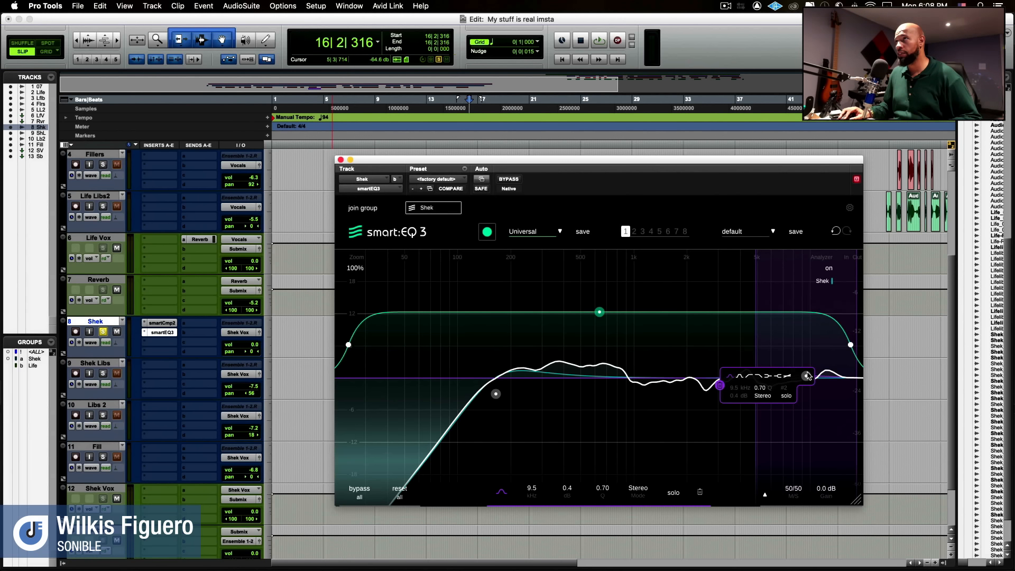
left_click_drag(807, 377, 800, 376)
key("space")
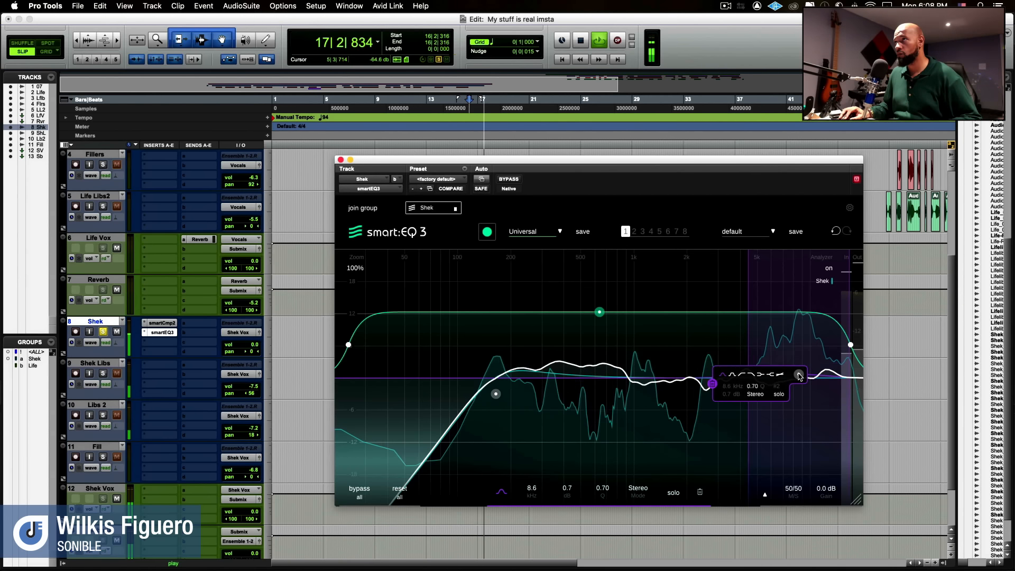
left_click_drag(799, 376, 800, 383)
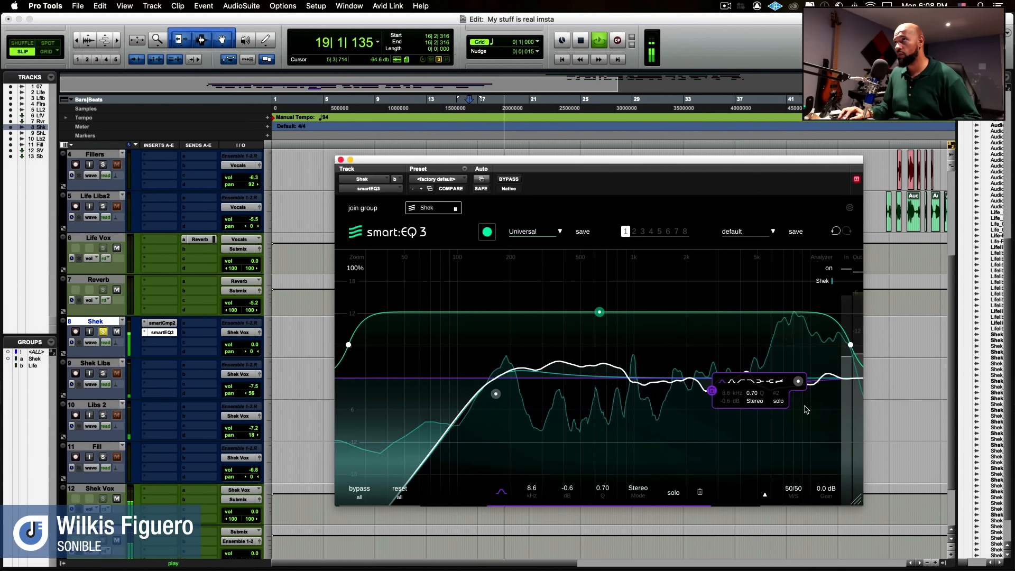
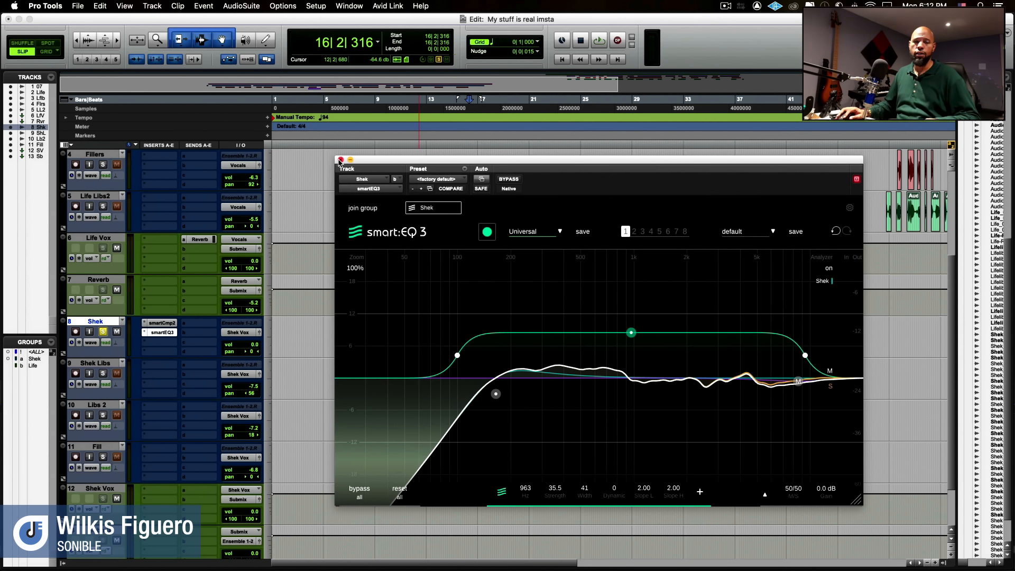
Step: Close the equalizer and copy the Shek track's smartCmp2 and smartEQ3 inserts to the Fill track
left_click(340, 160)
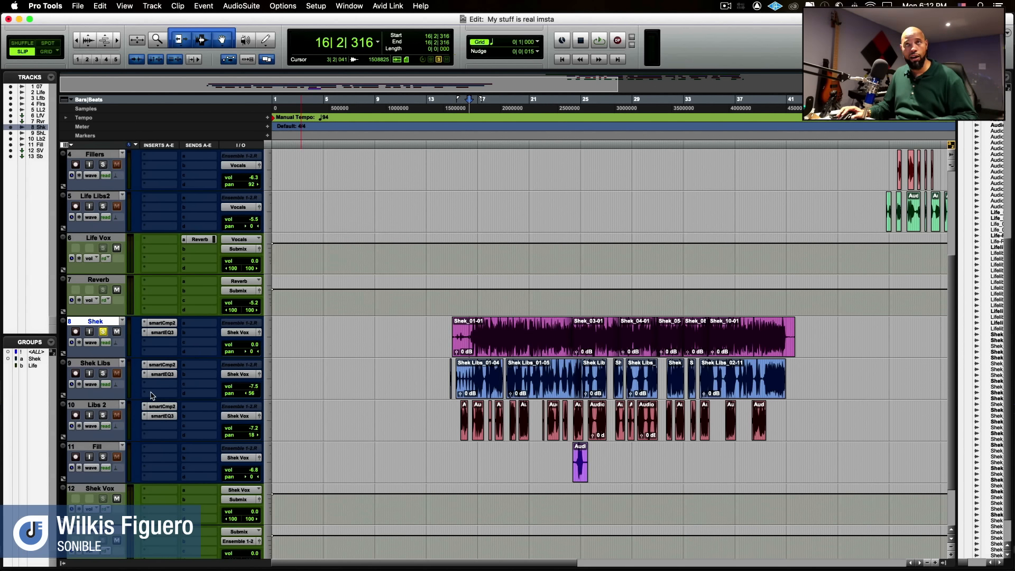
left_click_drag(163, 323, 162, 448)
left_click_drag(163, 333, 162, 458)
Step: Solo Shek Libs and let its smart:comp 2 learn the track during playback with the Universal profile
left_click(102, 373)
left_click(162, 365)
key("space")
left_click(605, 269)
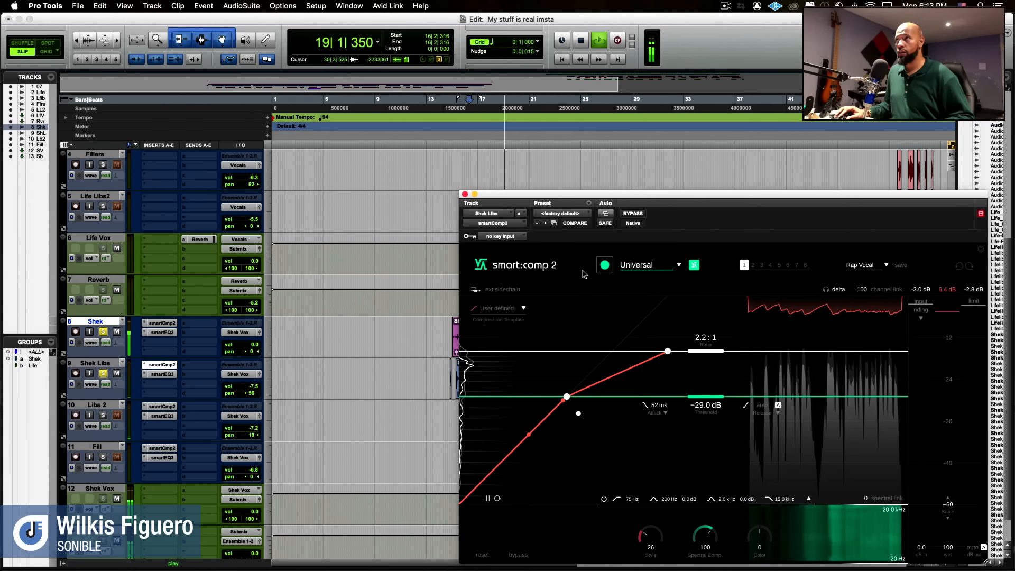
key("space")
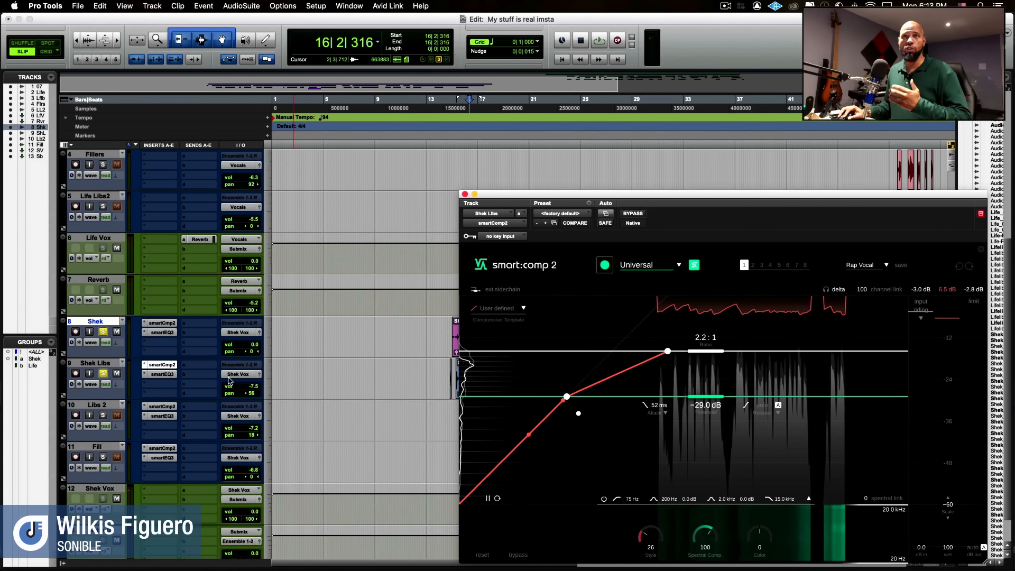
Step: Let smart:EQ 3 on the Shek track relearn the vocal during playback, and close its window
left_click(162, 332)
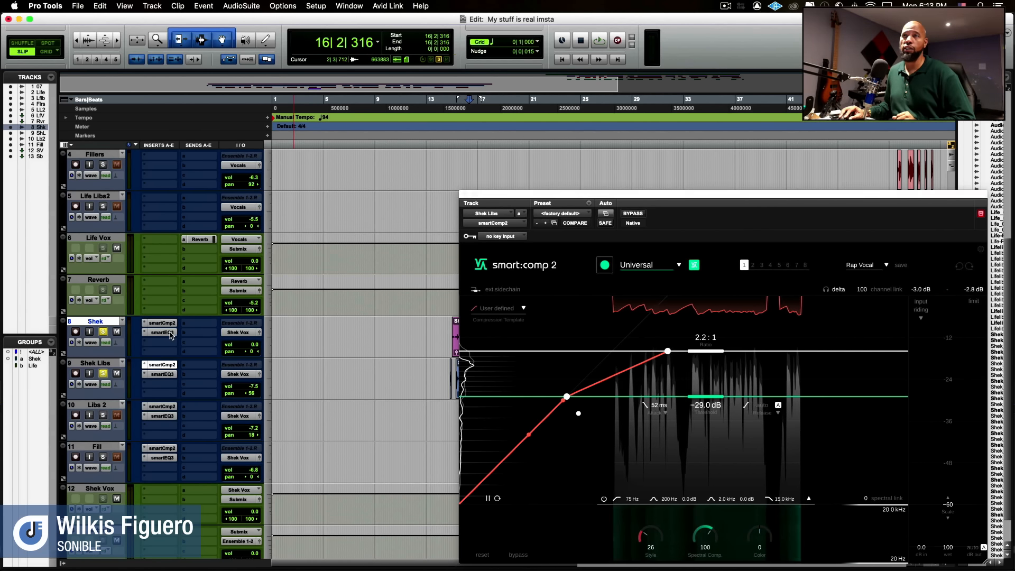
left_click(612, 267)
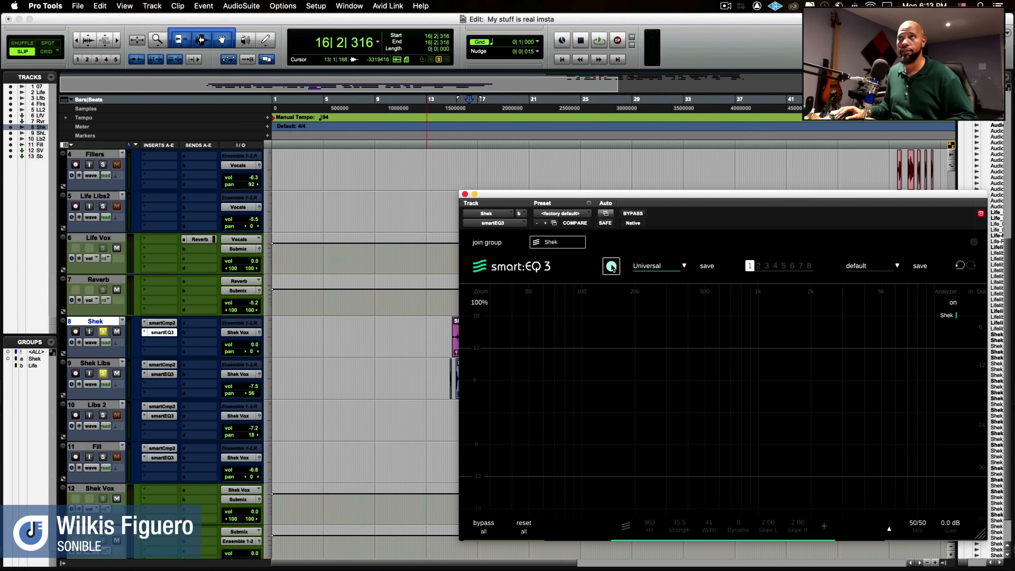
key("space")
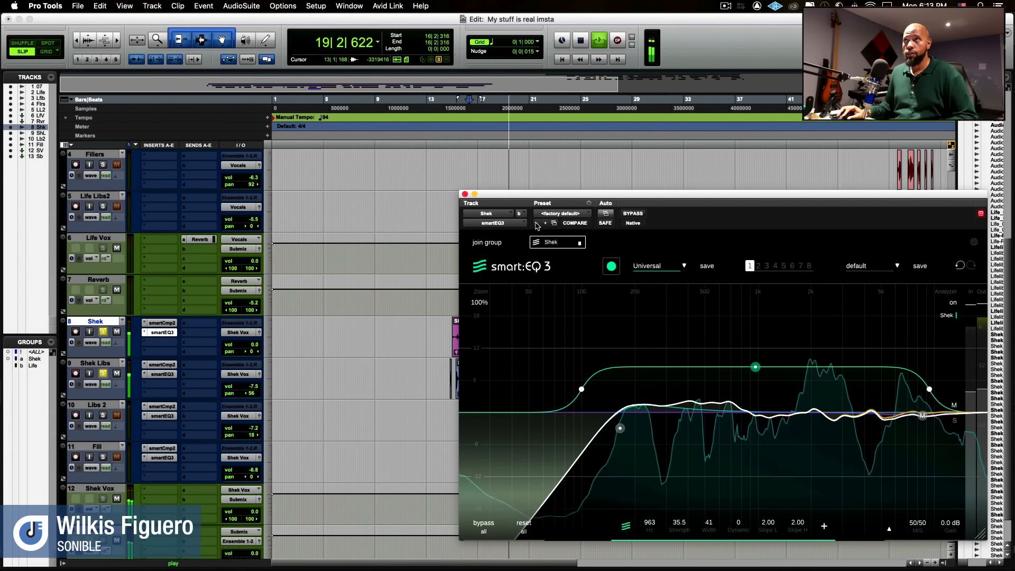
left_click(464, 194)
key("space")
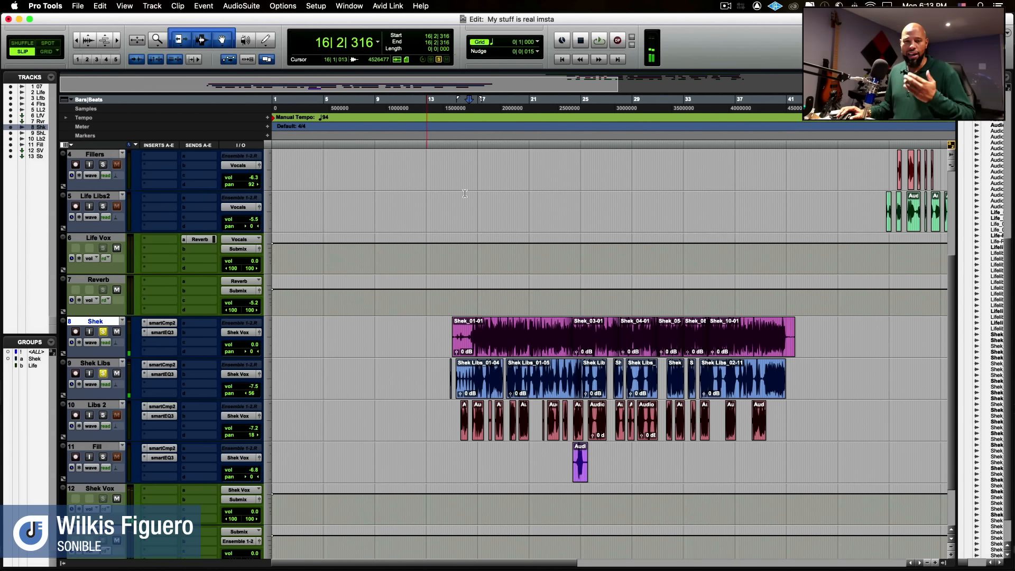
Step: Set the Libs 2 smart:comp 2 profile to Speech | Low, solo the track, let the compressor learn during playback, and close it
left_click(165, 407)
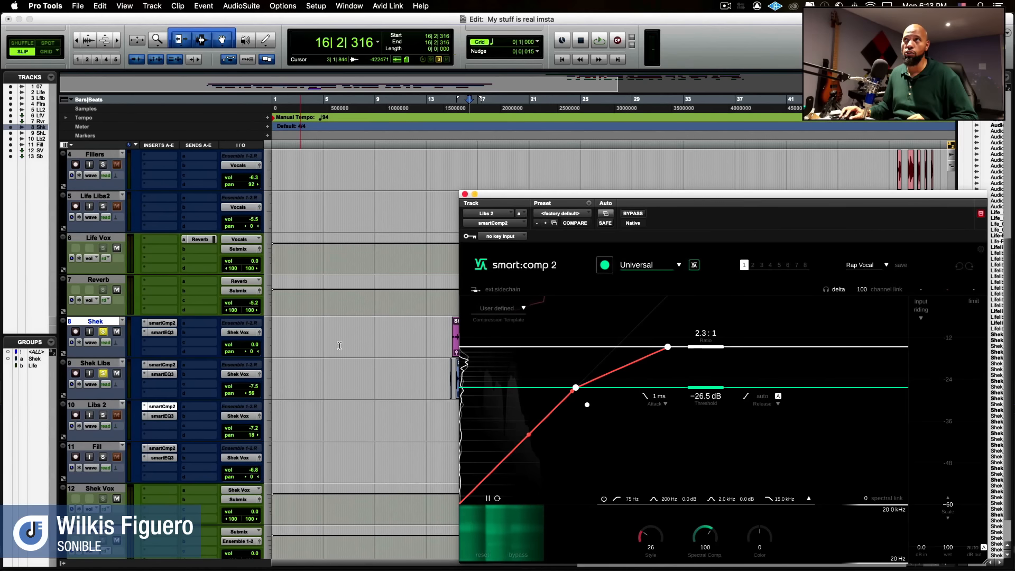
left_click(655, 263)
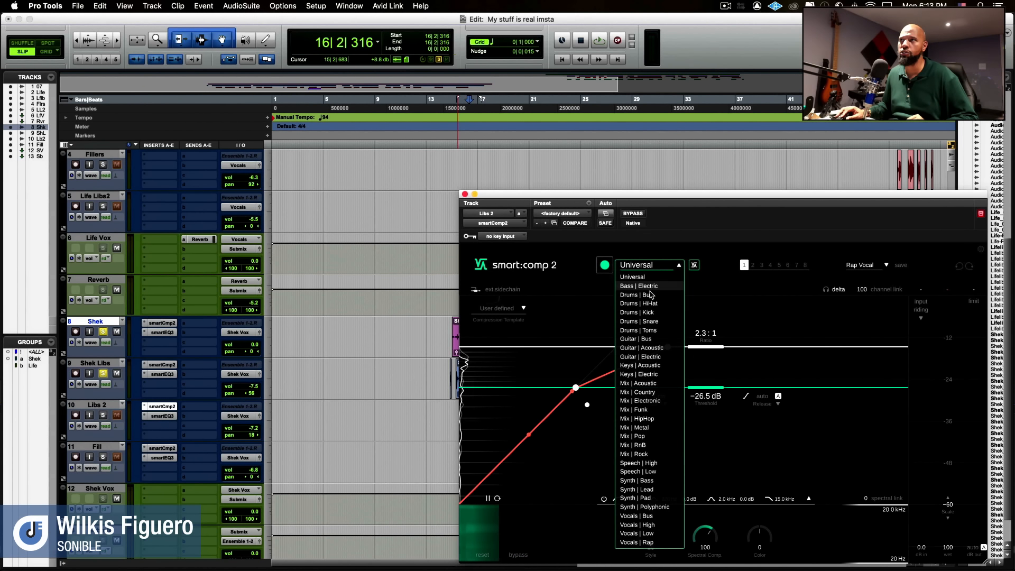
left_click(639, 471)
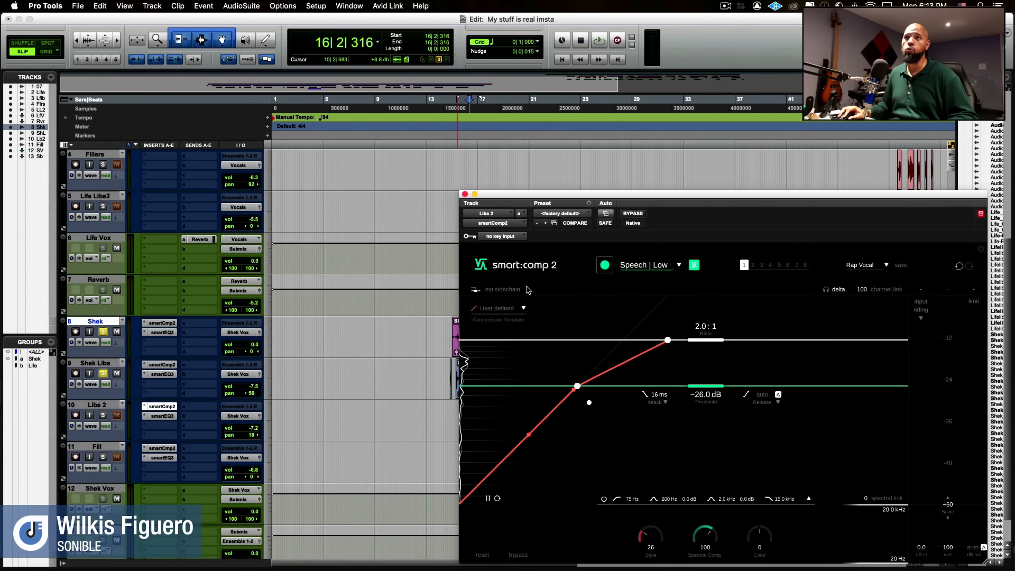
left_click(103, 415)
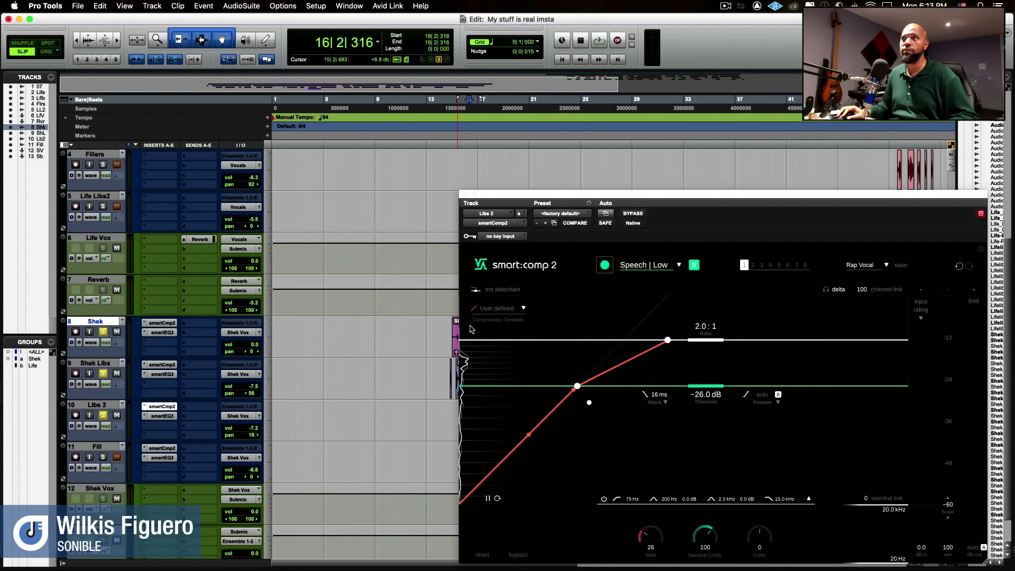
key("space")
left_click(605, 265)
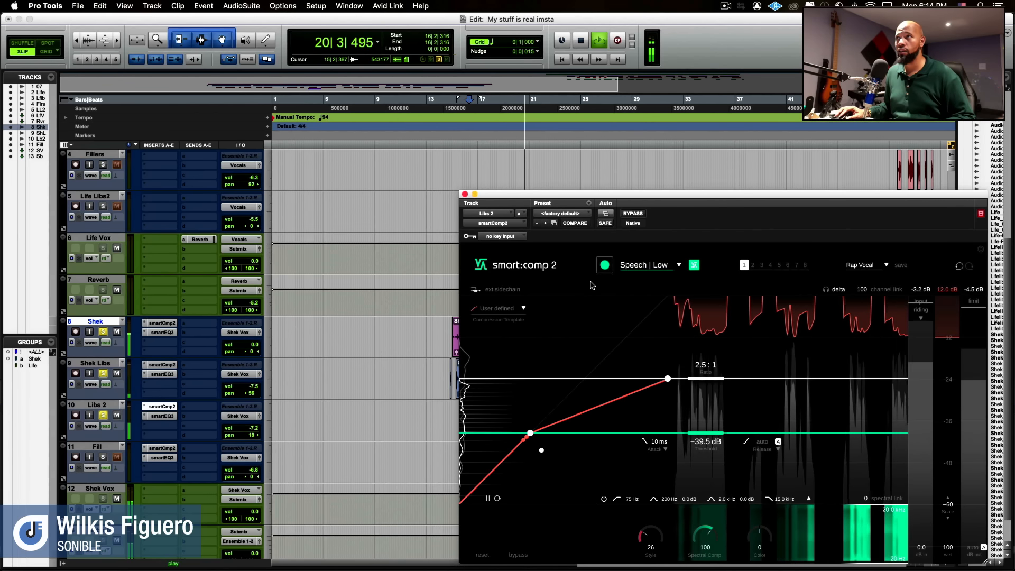
left_click(464, 194)
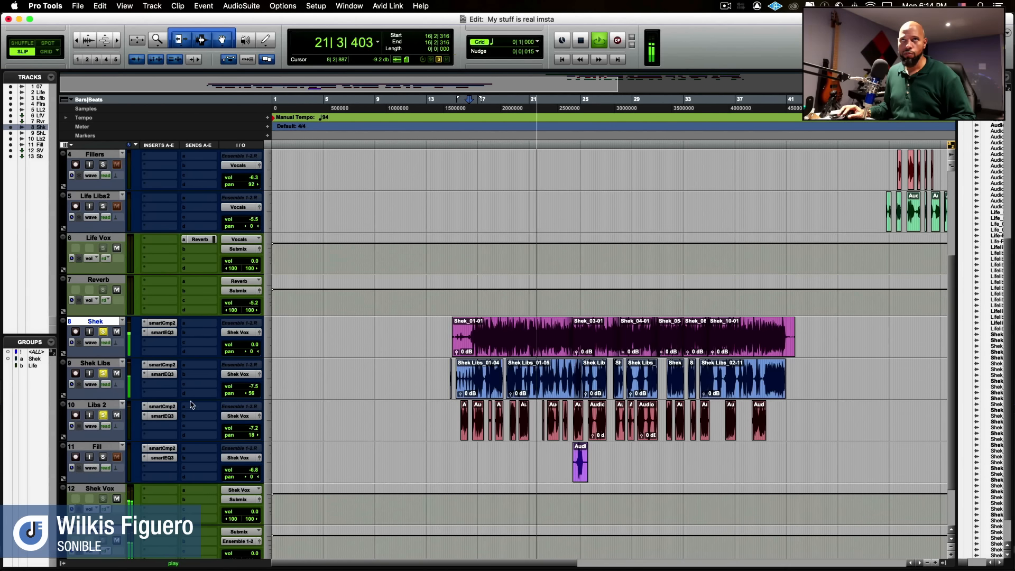
Step: Set the Libs 2 smart:EQ 3 profile to Speech Low and let the equalizer relearn the track during playback
left_click(163, 416)
left_click(658, 266)
mouse_move(660, 337)
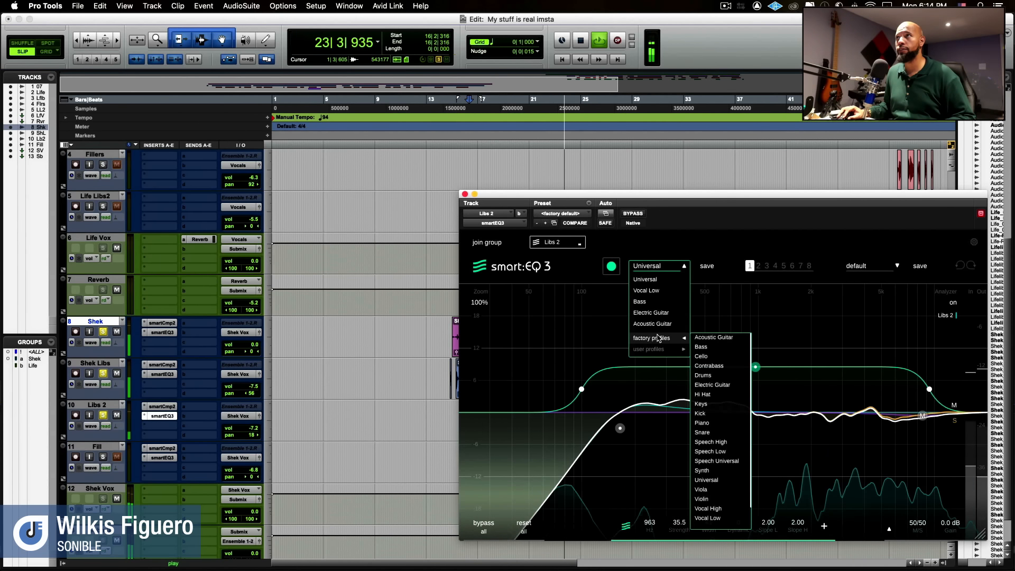
key("space")
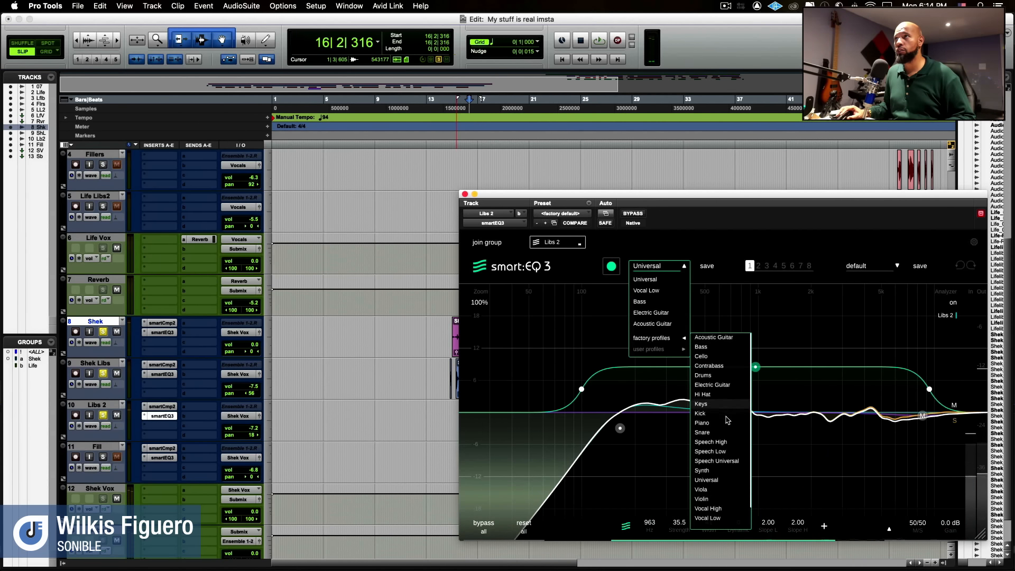
left_click(713, 451)
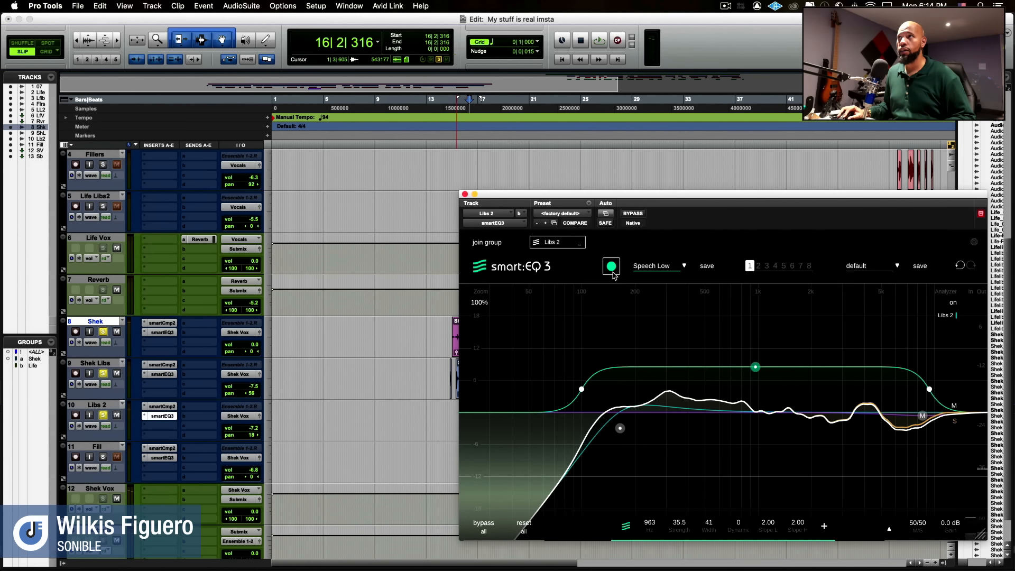
left_click(611, 267)
key("space")
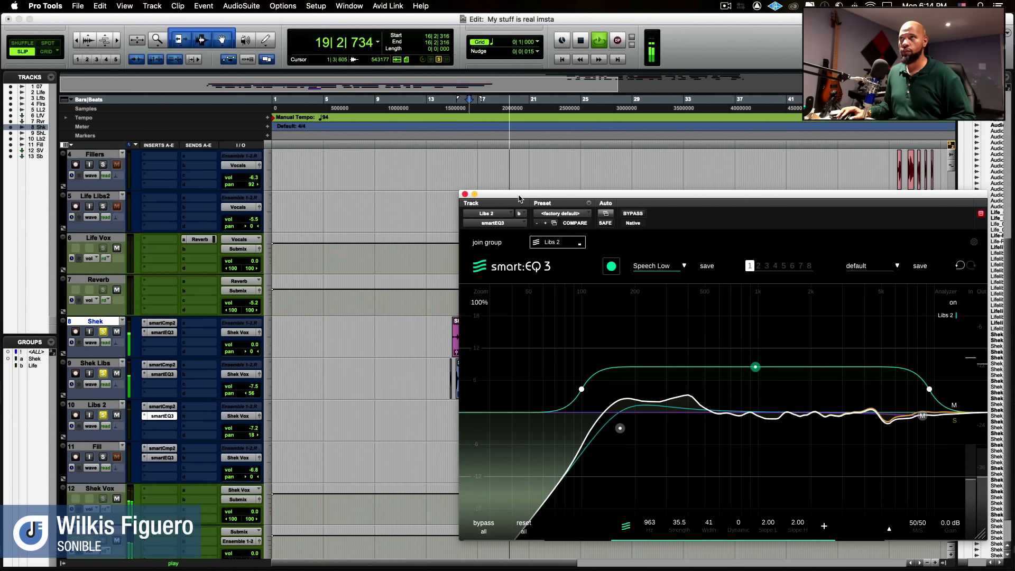
key("space")
Step: Close the equalizer and play the unsoloed Shek vocals in the mix from bar 16
left_click(465, 194)
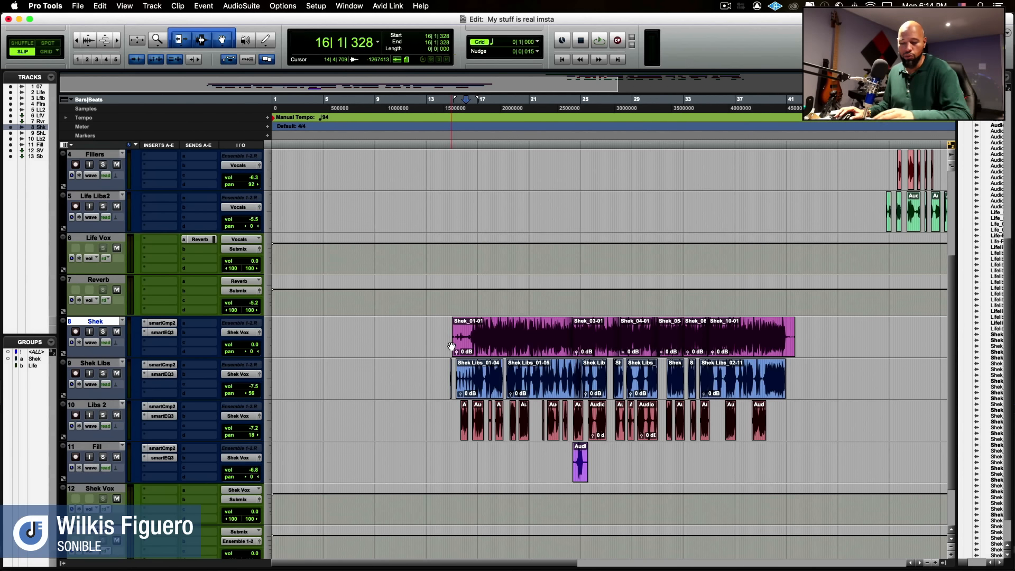
key("space")
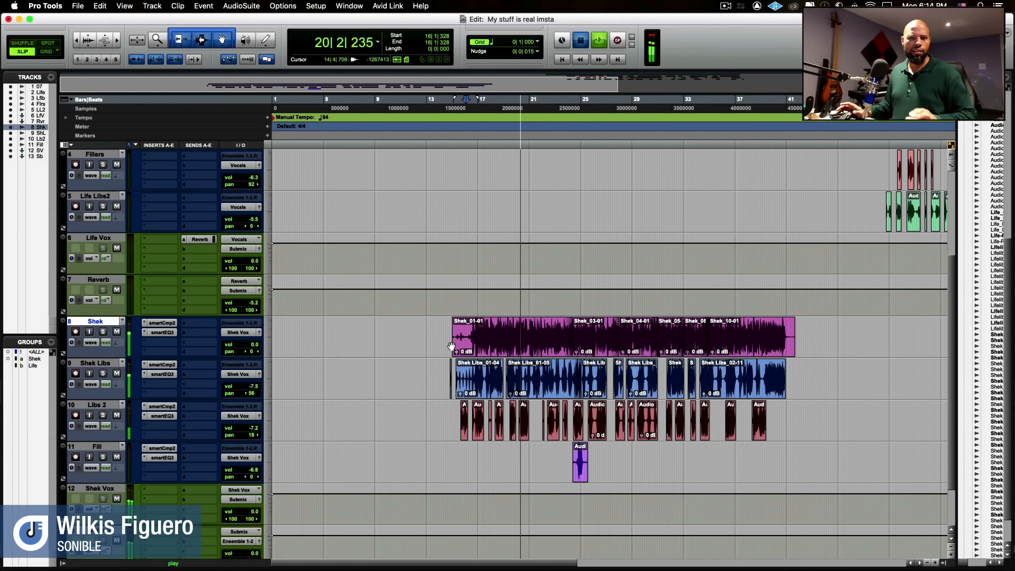
key("space")
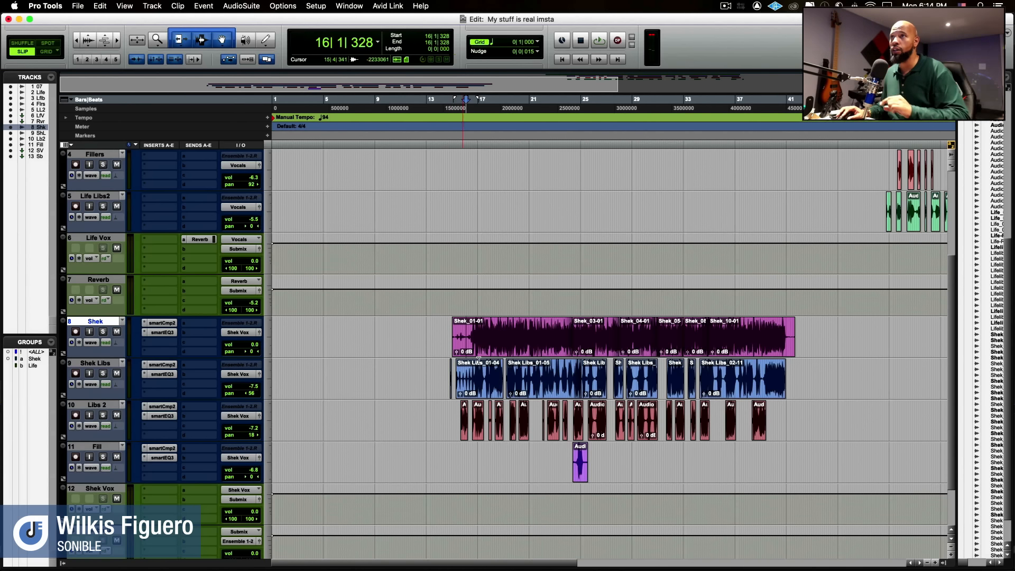
Step: Copy the Shek track's smartCmp2 insert to the first insert slot of the Life track
scroll(699, 445, "right", 10)
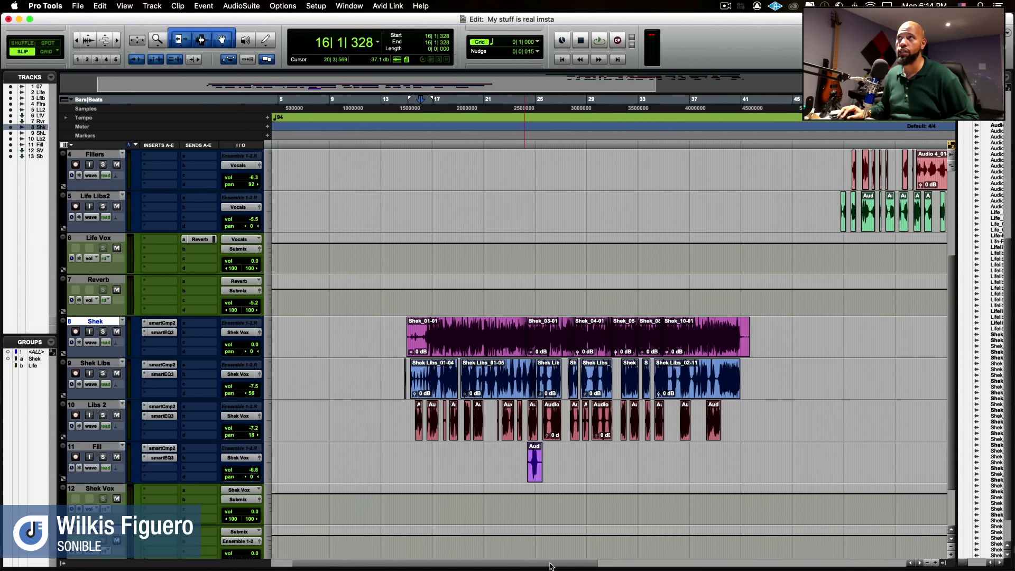
scroll(698, 444, "up", 5)
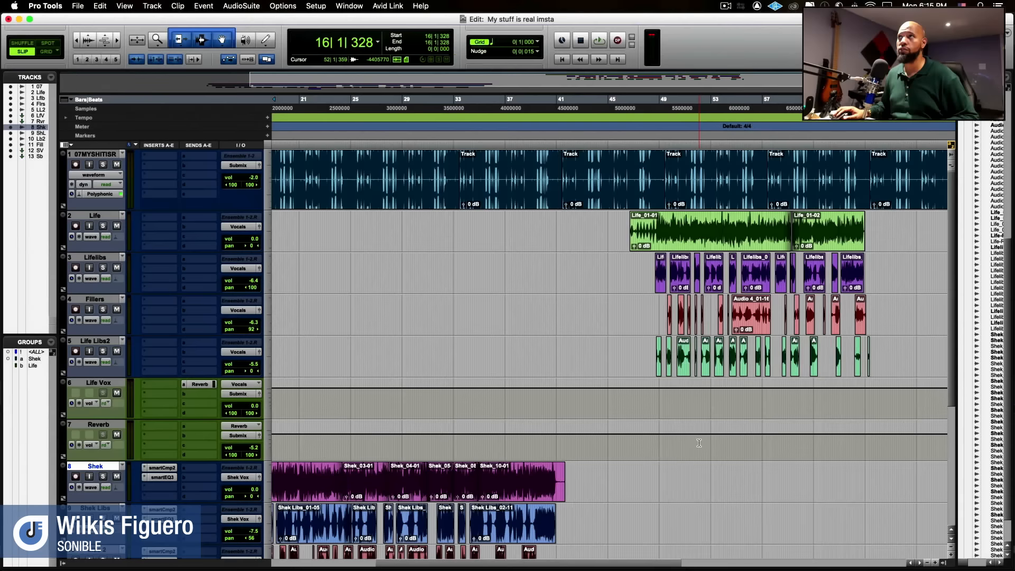
scroll(605, 330, "down", 2)
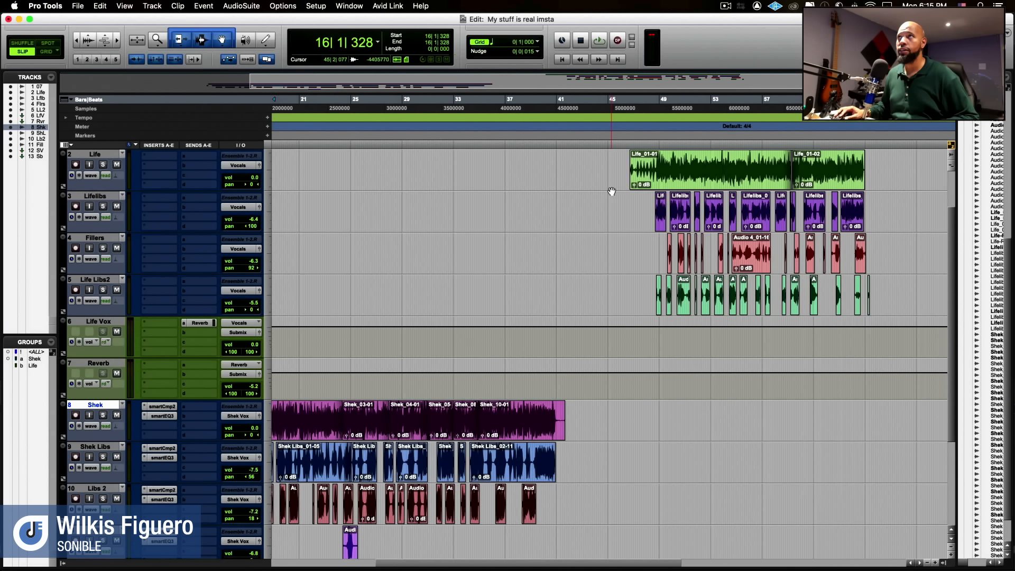
left_click(616, 168)
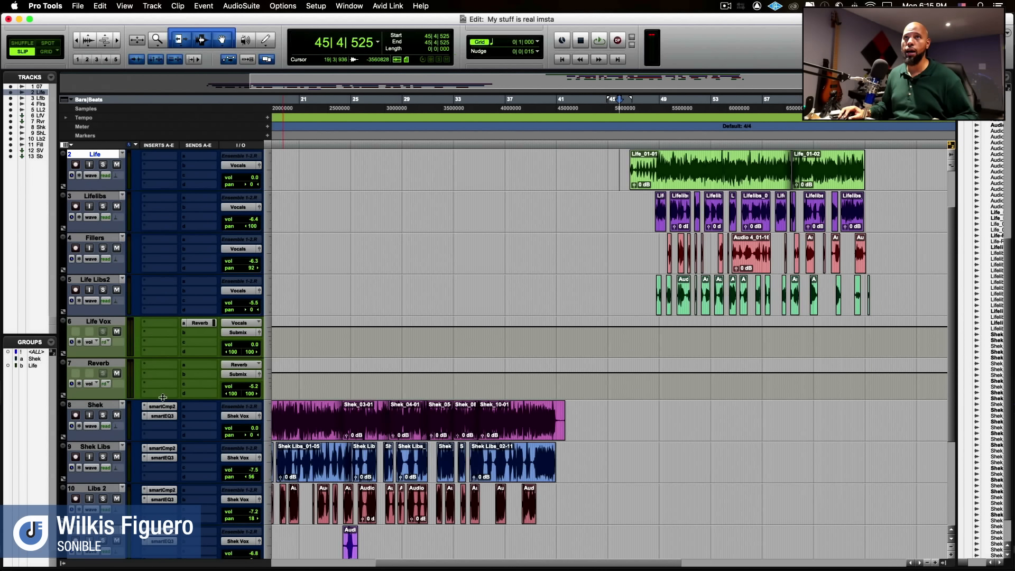
left_click_drag(171, 160, 170, 160)
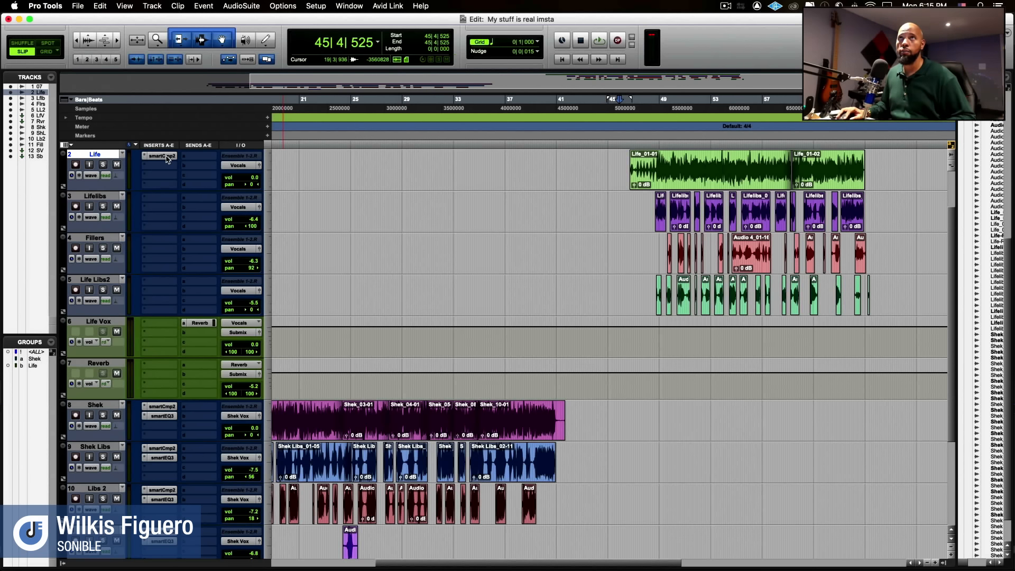
Step: Let smart:comp 2 on the Life track relearn the vocal with the Universal profile during playback from bar 48
left_click(163, 156)
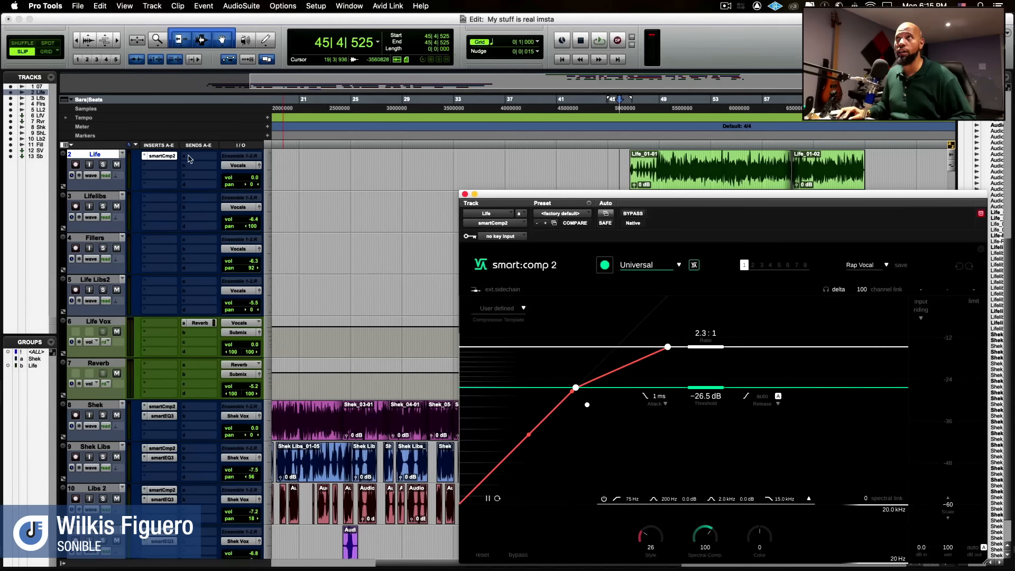
left_click(603, 265)
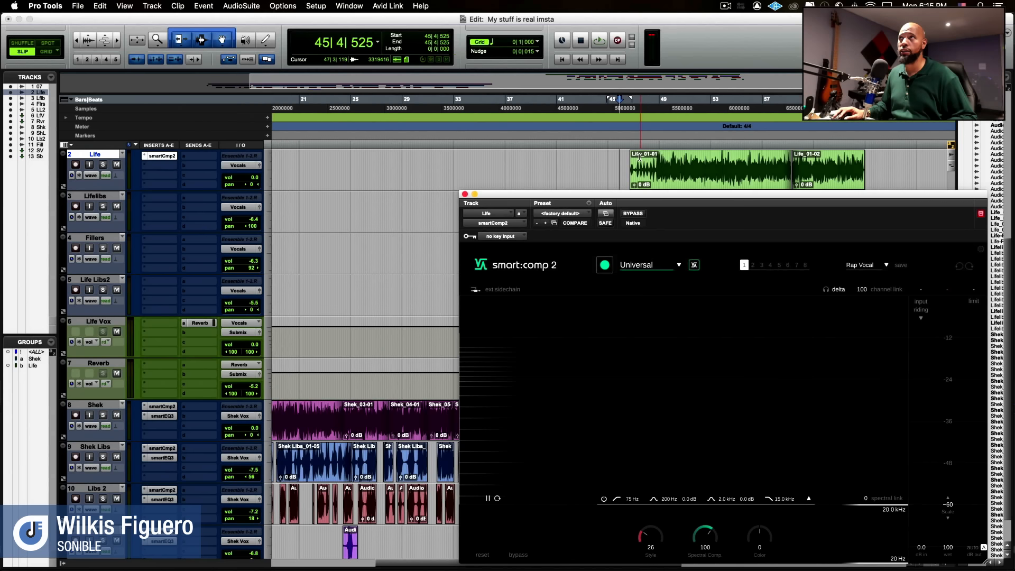
left_click(655, 158)
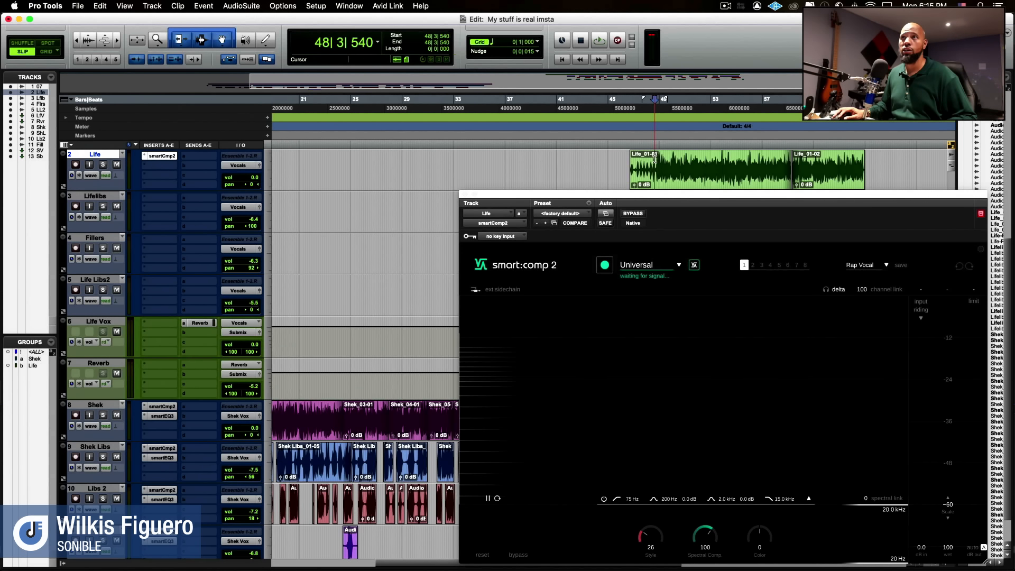
key("space")
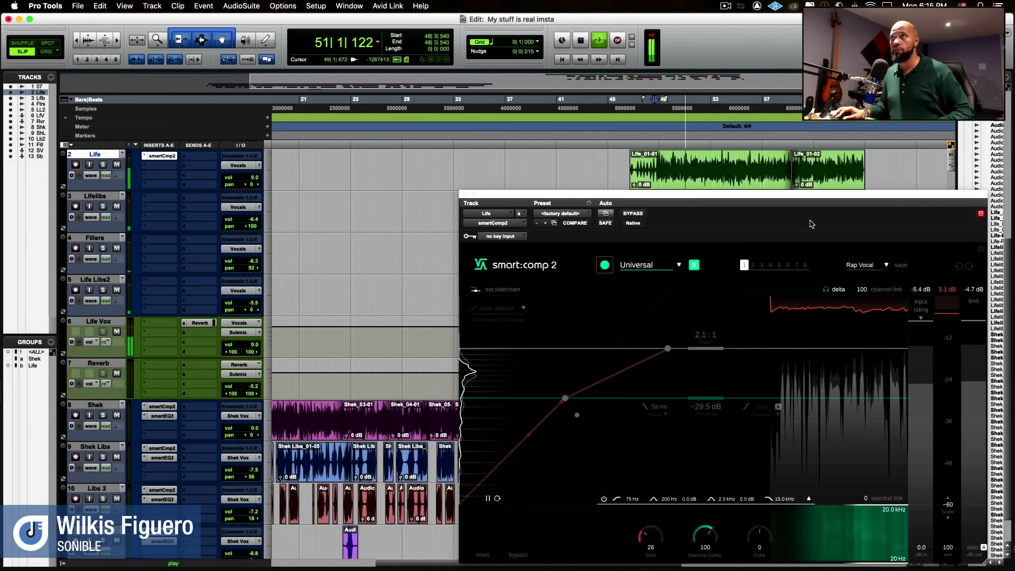
key("space")
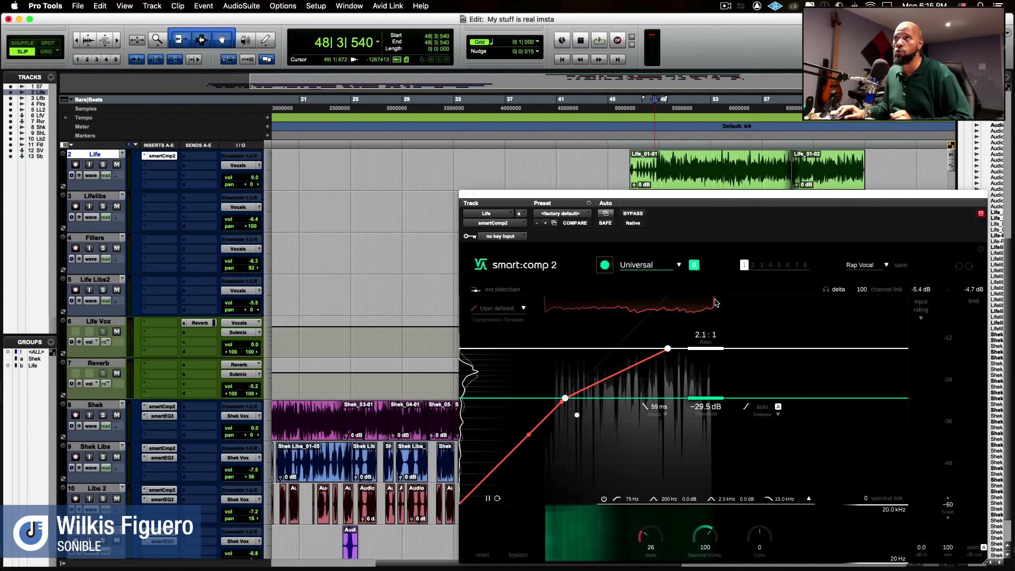
Step: Set the Life track's smart:comp 2 attack to 0 ms and the wet amount to 74
left_click(655, 409)
left_click_drag(655, 409, 659, 456)
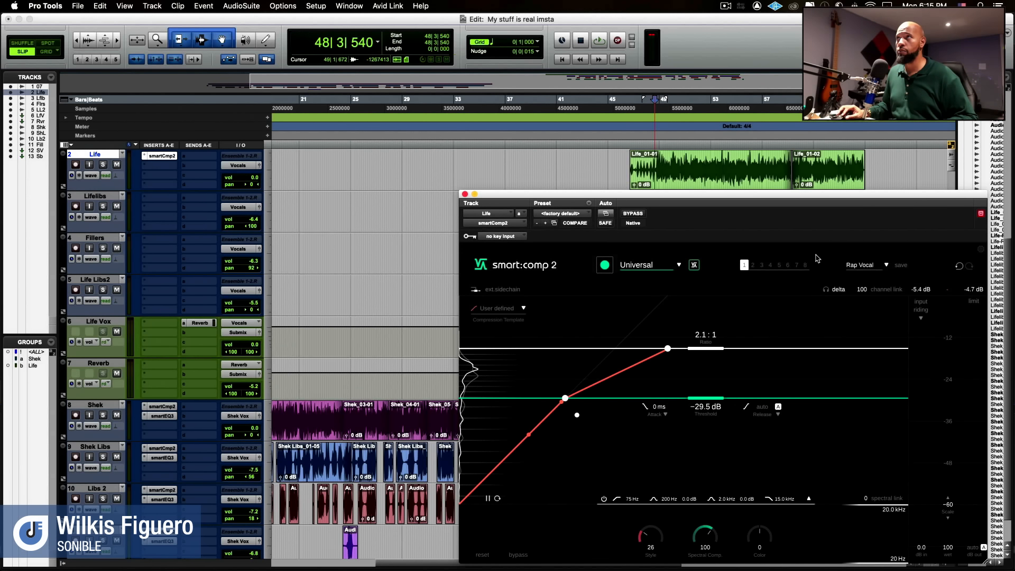
left_click_drag(768, 199, 696, 182)
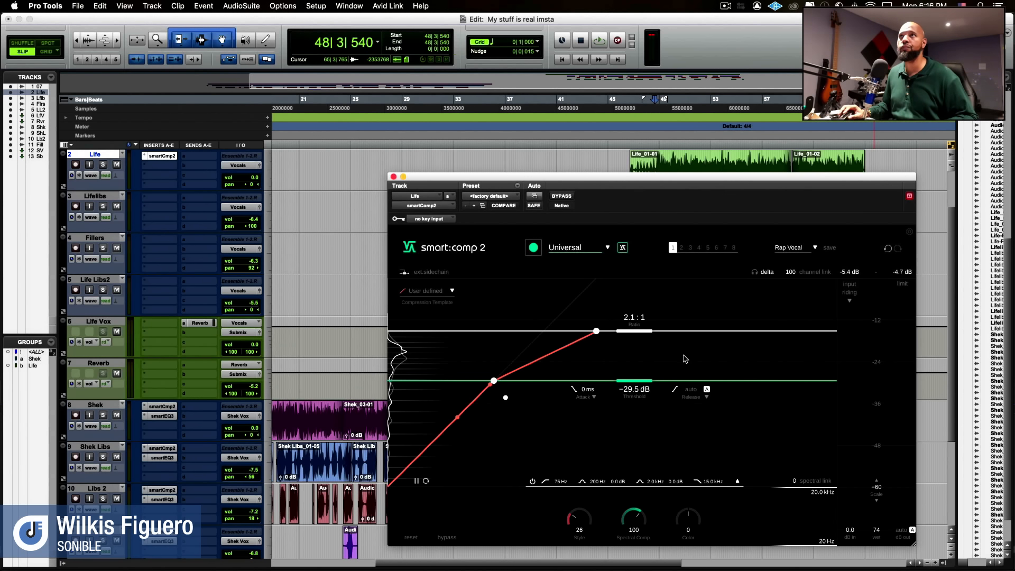
Step: Solo the Life track and audition its compressed vocal from bar 48 and from bar 53
key("space")
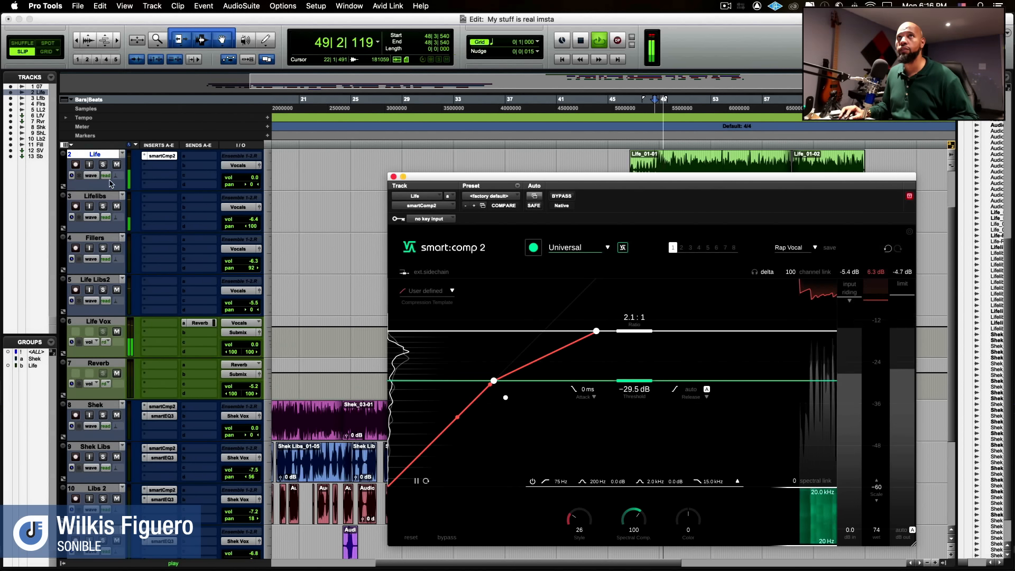
left_click(104, 165)
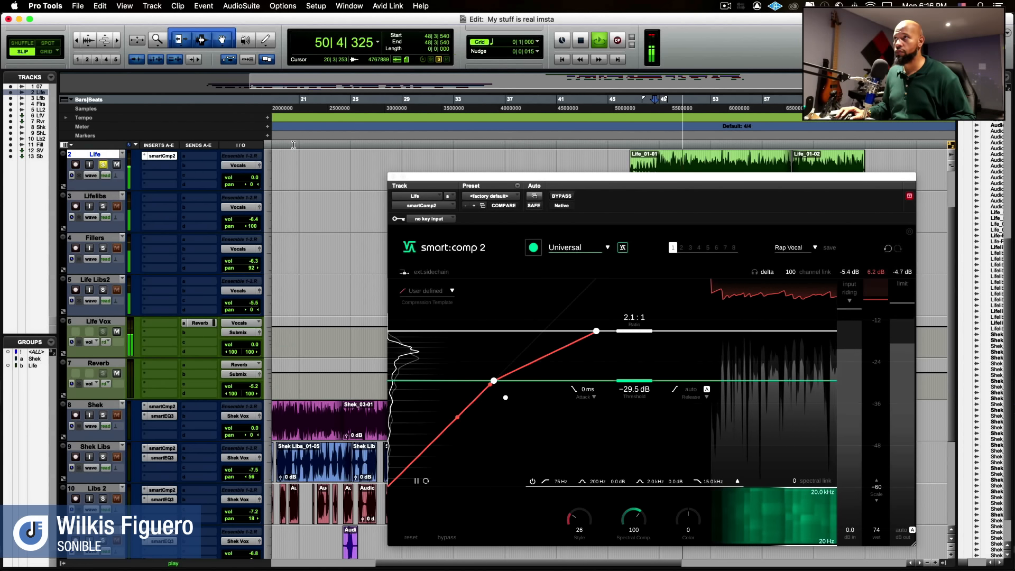
key("space")
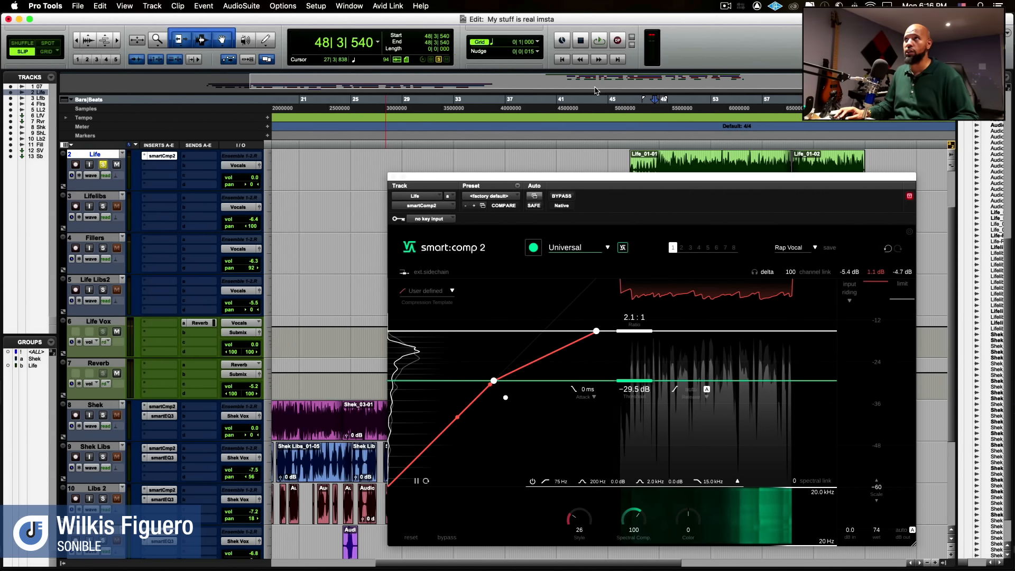
left_click(717, 157)
key("space")
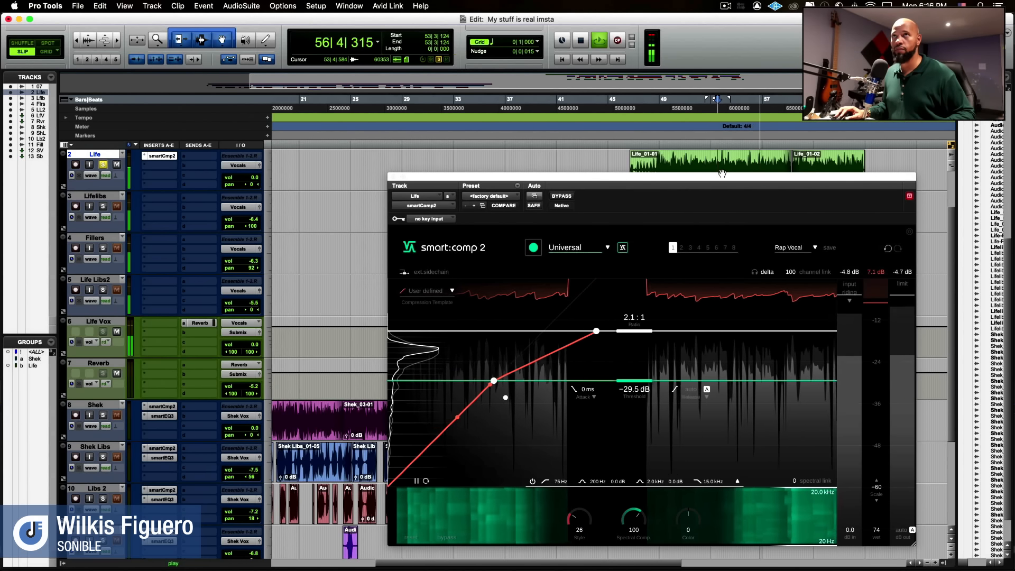
key("space")
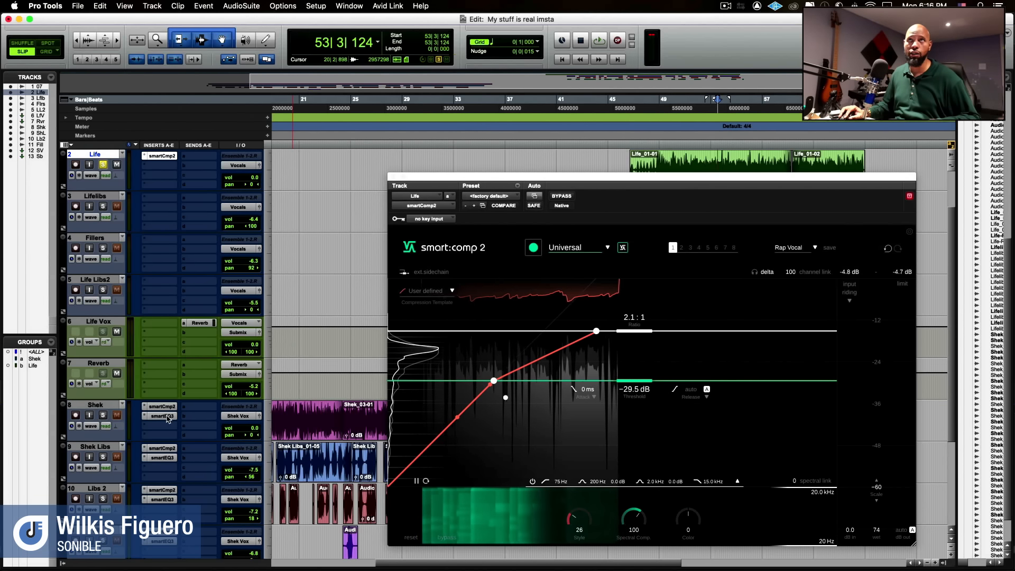
Step: Copy the Shek track's smartEQ3 insert to the Life track and open the copied equalizer
left_click_drag(168, 420, 160, 168)
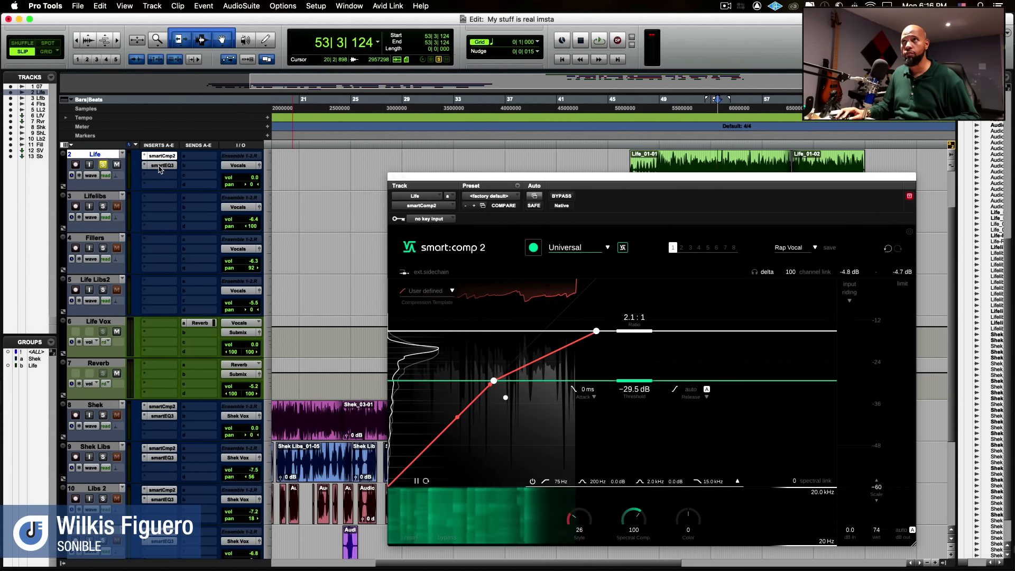
left_click(159, 166)
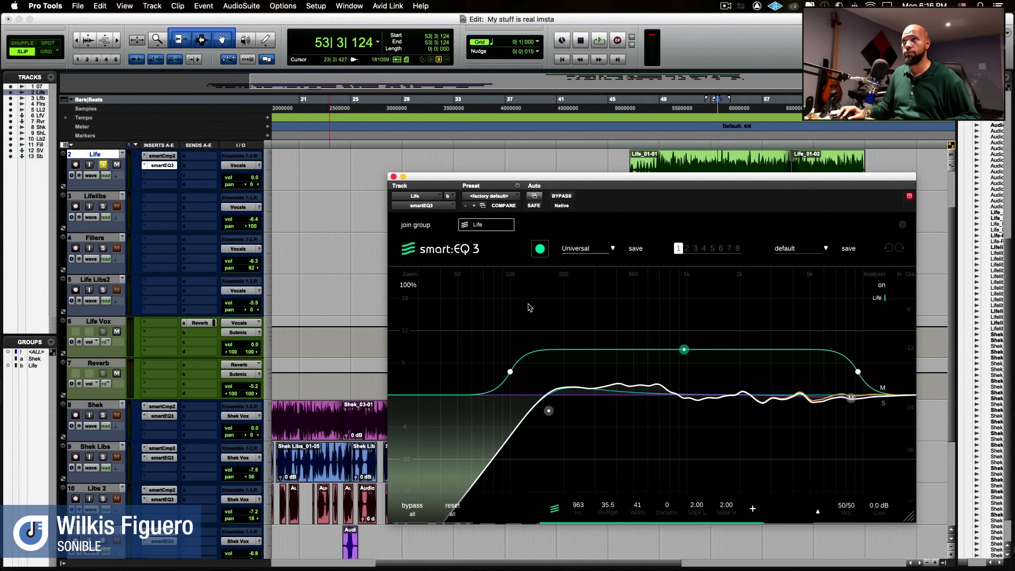
Step: Let the copied smart:EQ 3 relearn the Life vocal during playback and move its low-cut band to 190 Hz
left_click(542, 254)
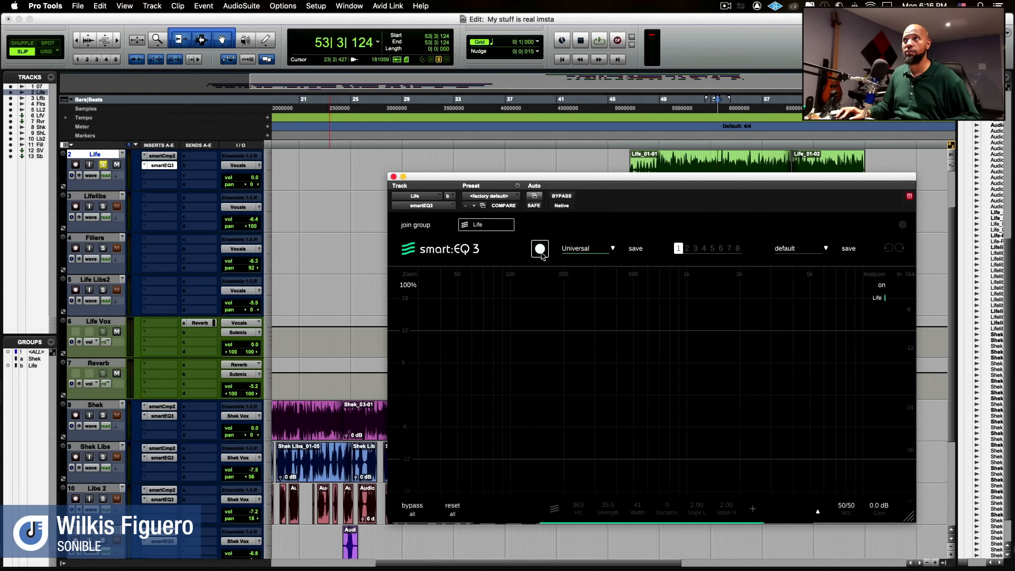
key("space")
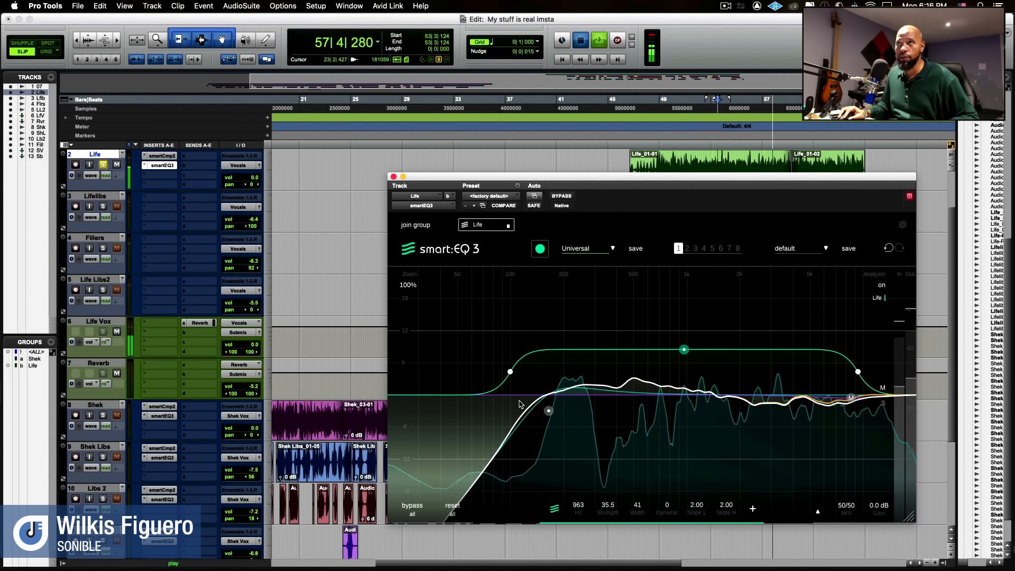
key("space")
left_click_drag(549, 410, 561, 414)
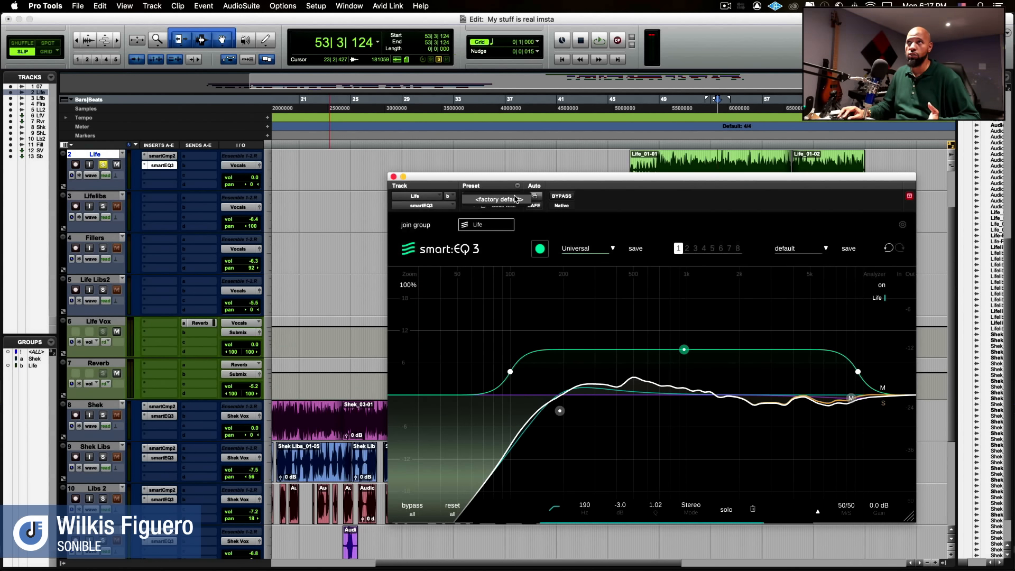
Step: Reset the Life track's smart:EQ 3 to the factory default preset and let it learn the vocal during playback
left_click(515, 197)
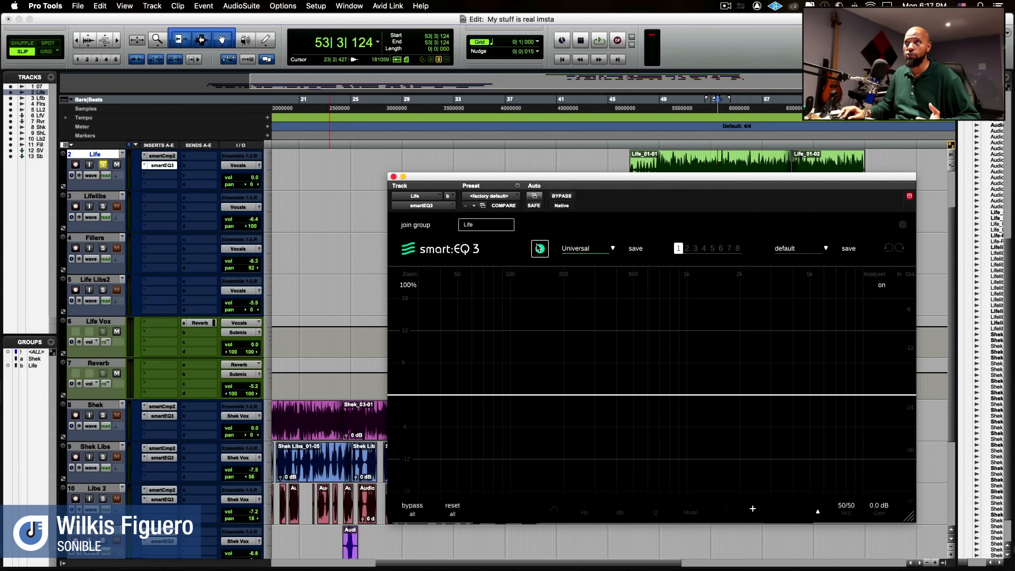
left_click(539, 248)
key("space")
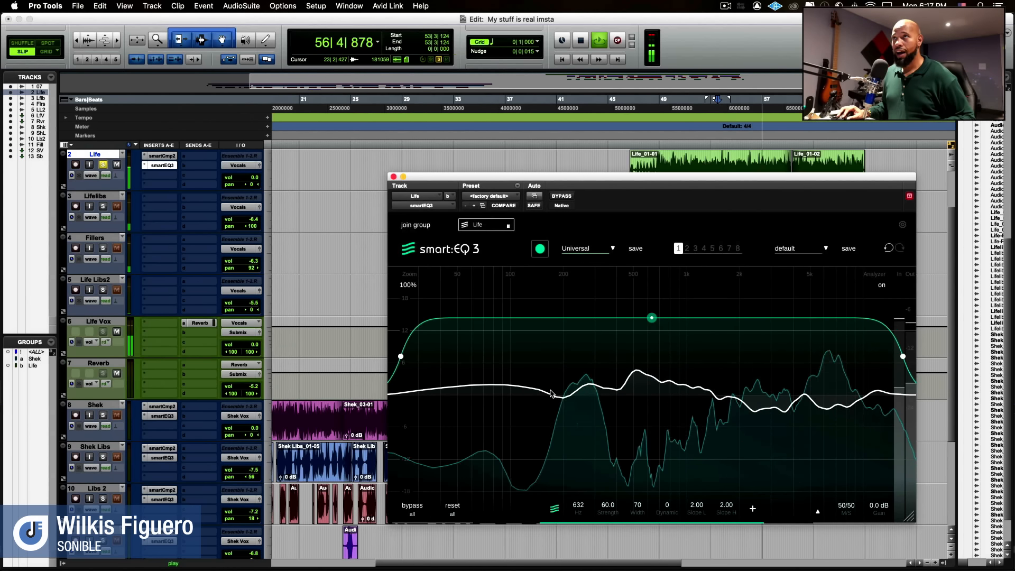
key("space")
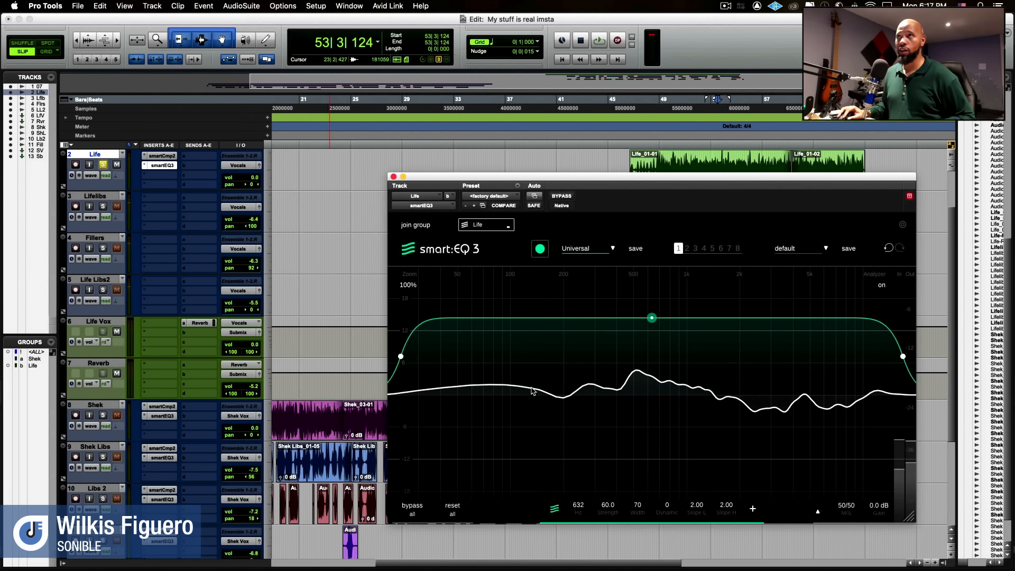
Step: Add a band at about 130 Hz to the Life equalizer and change its shape to a low cut
double_click(531, 388)
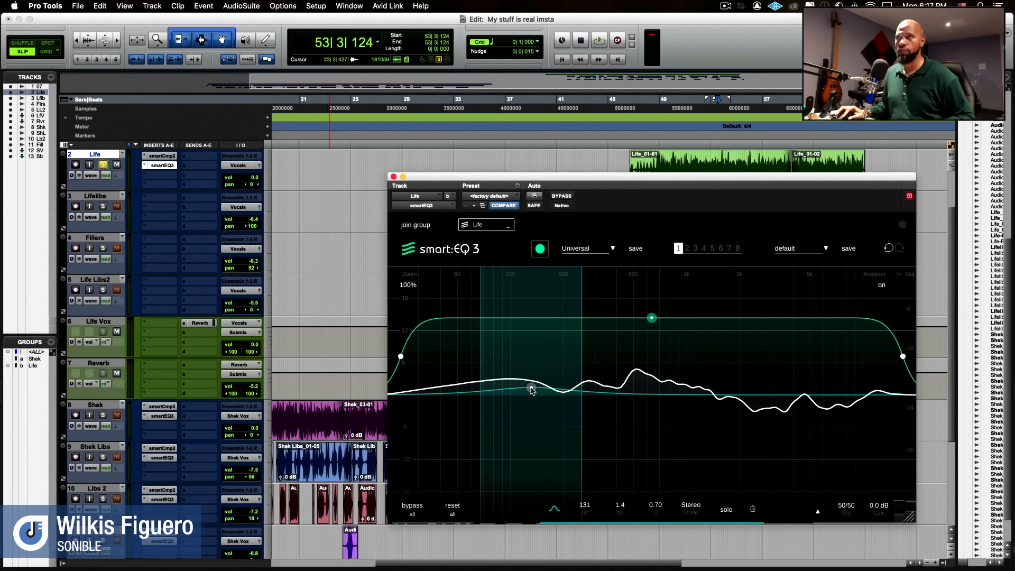
left_click(532, 389)
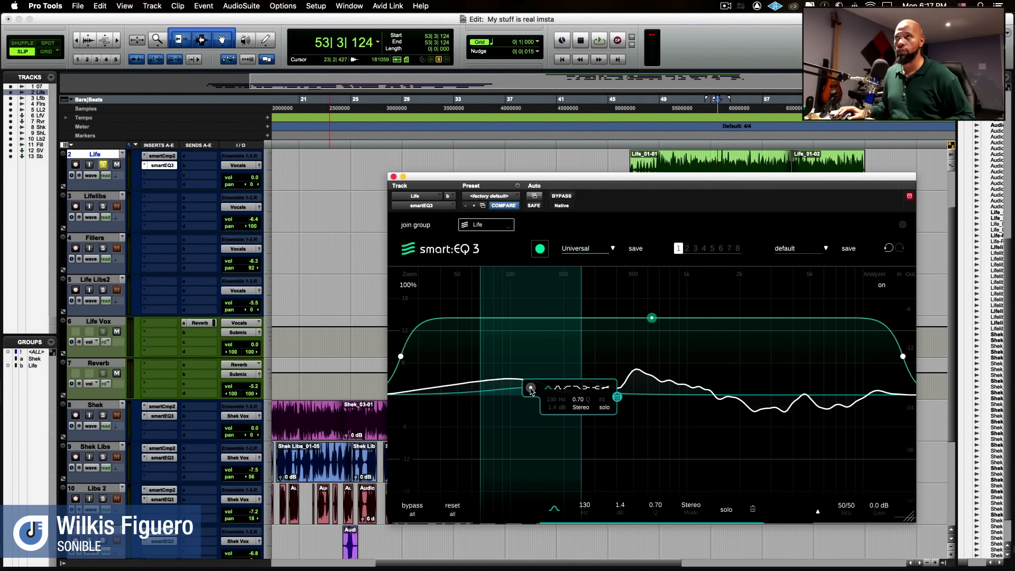
left_click(567, 389)
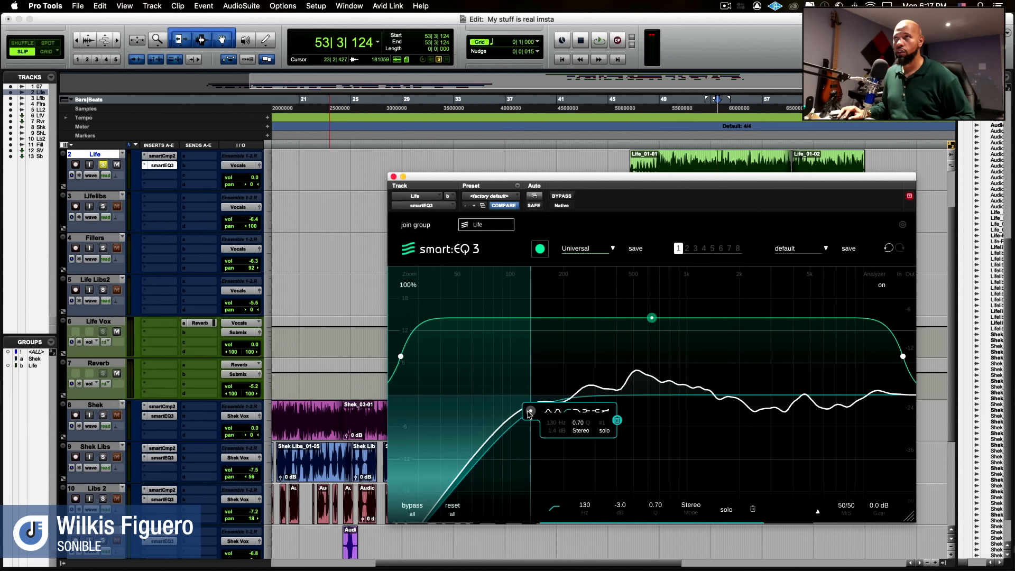
Step: Lower the Life equalizer's low-cut band to 100 Hz and audition the vocal
left_click_drag(530, 413, 509, 410)
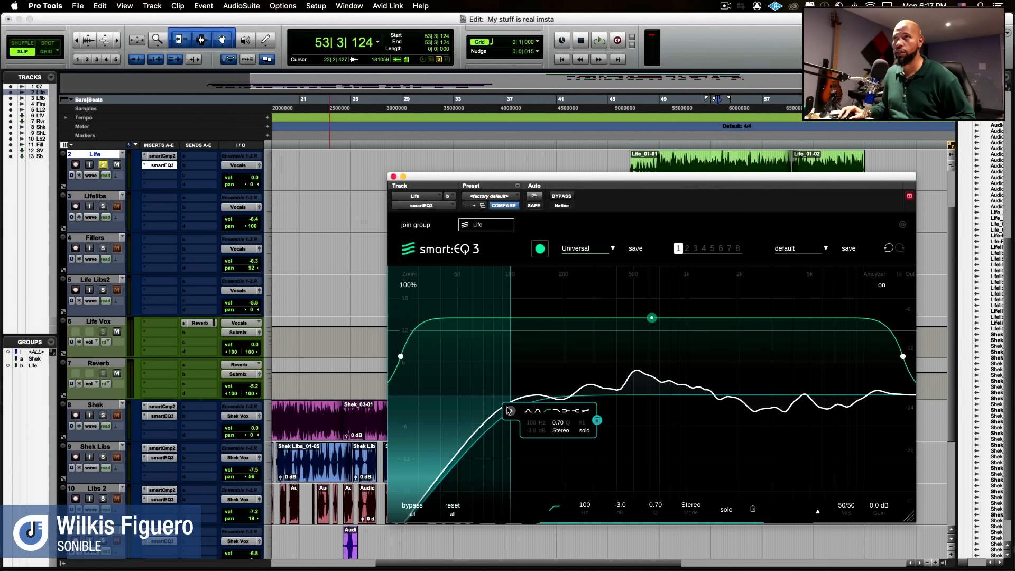
key("space")
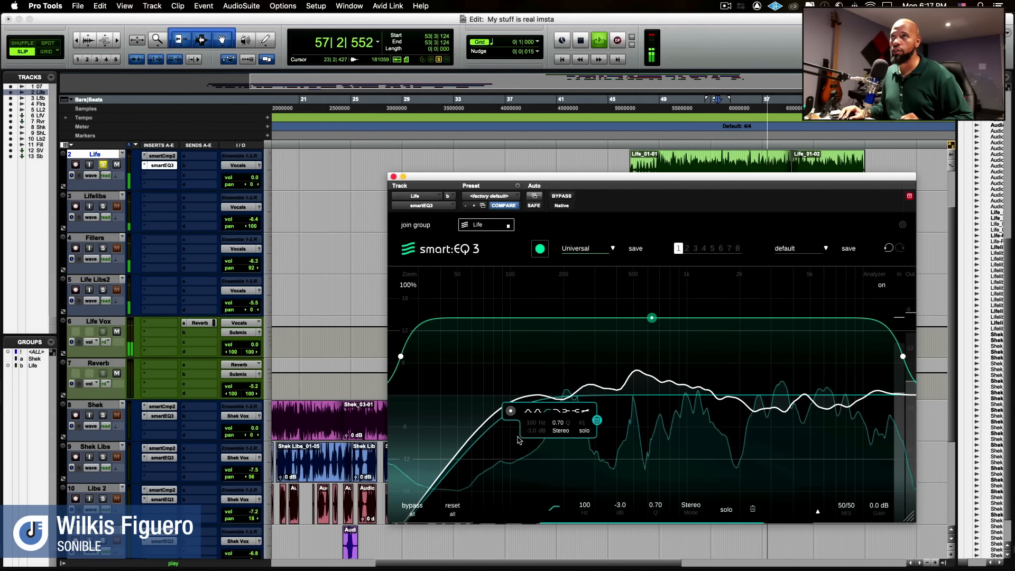
key("space")
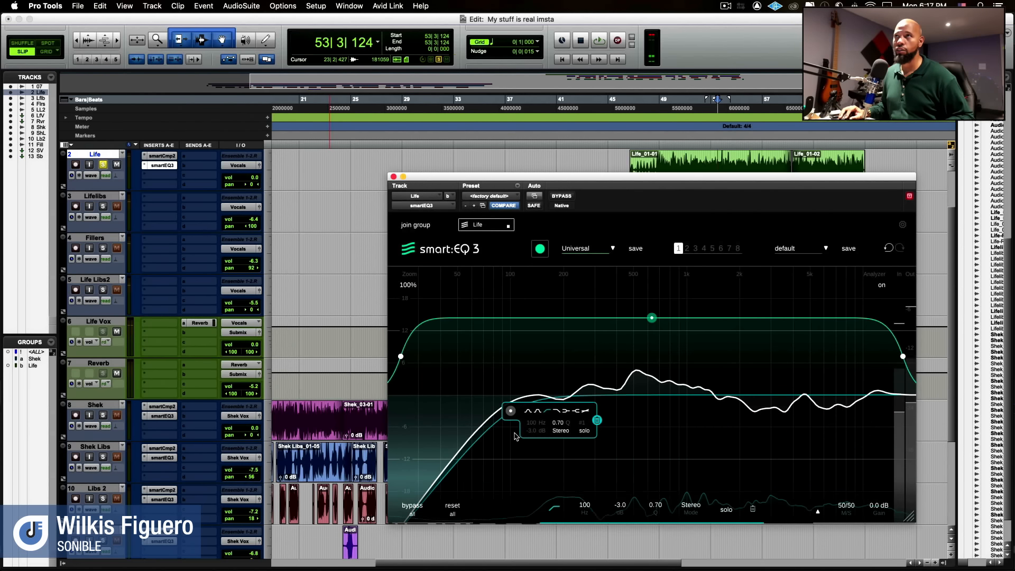
Step: Raise the Life equalizer's low-cut band to 132 Hz, fine-tuning it during playback
left_click_drag(511, 412, 530, 413)
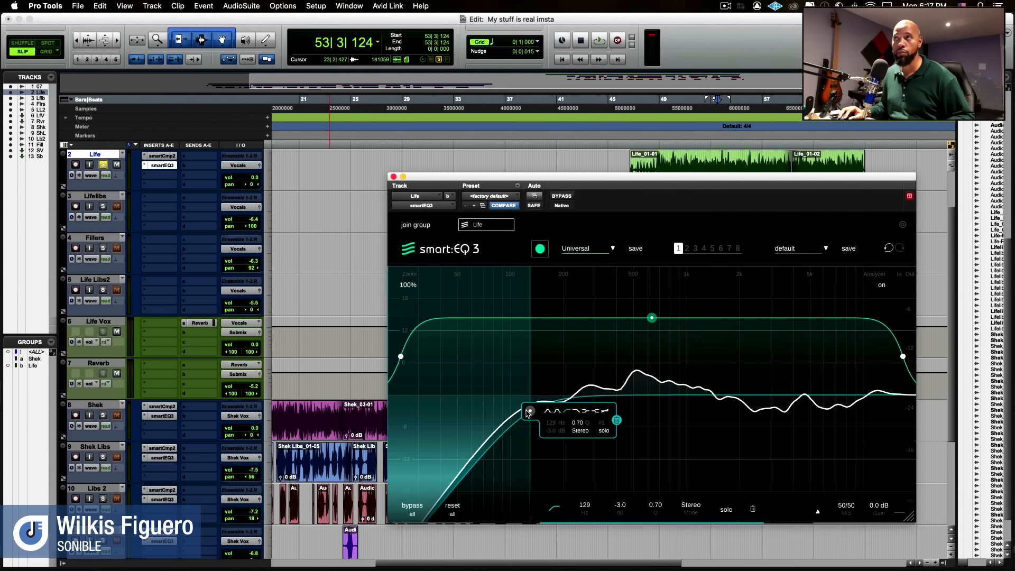
key("space")
left_click_drag(528, 413, 532, 412)
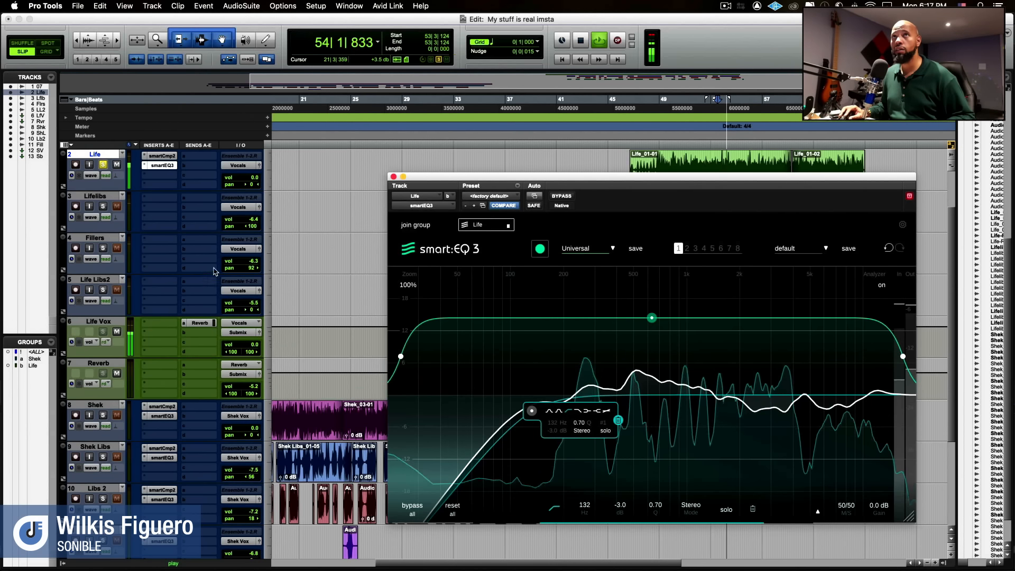
key("space")
Step: Unsolo the Life track, audition it in the full mix and close its equalizer
left_click(104, 165)
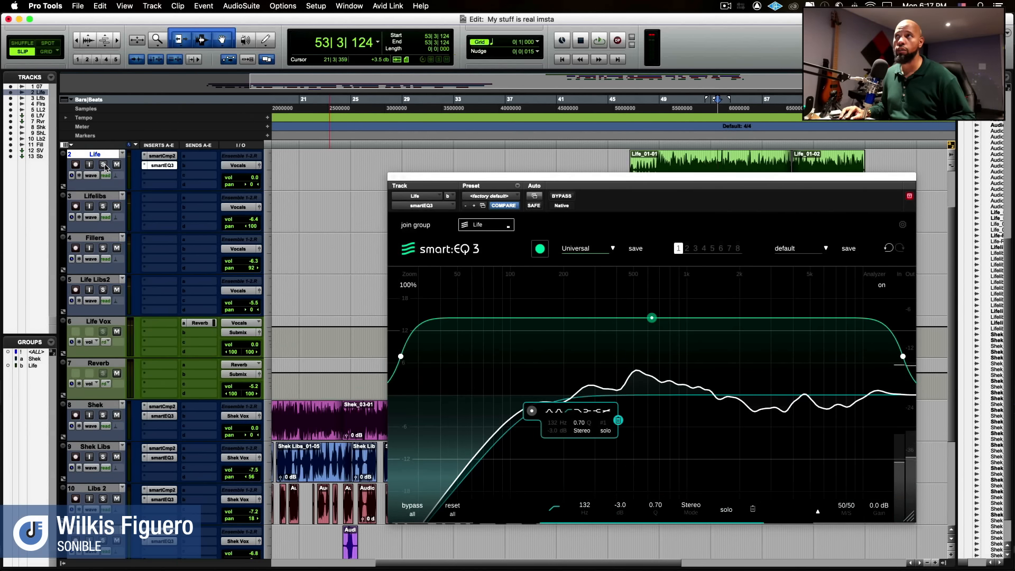
key("space")
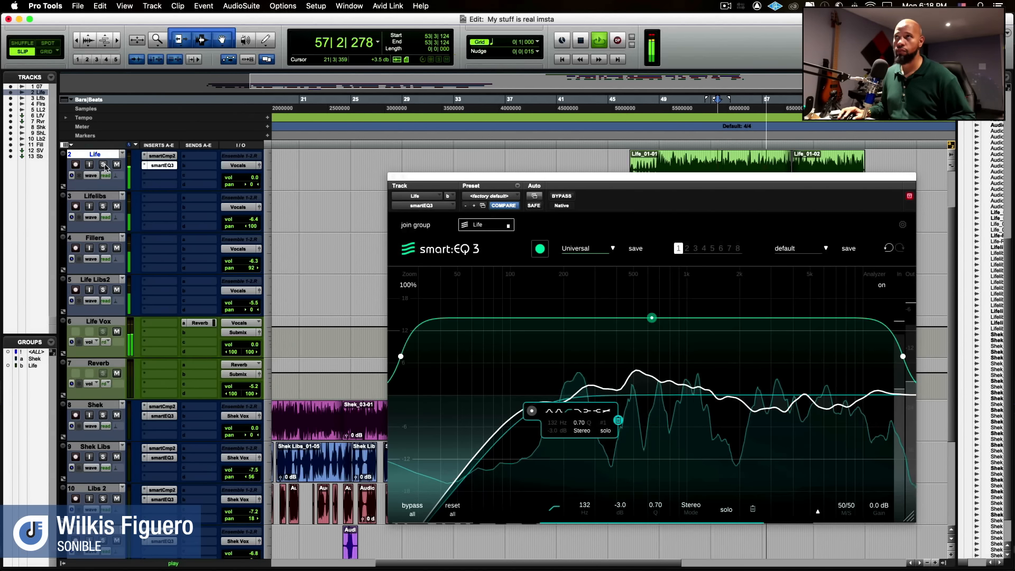
key("space")
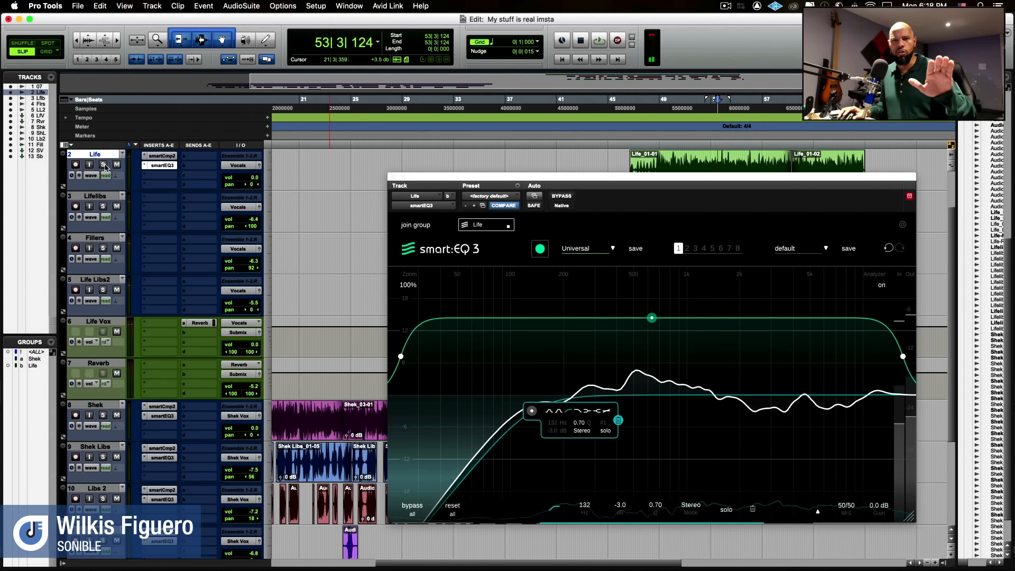
left_click(390, 177)
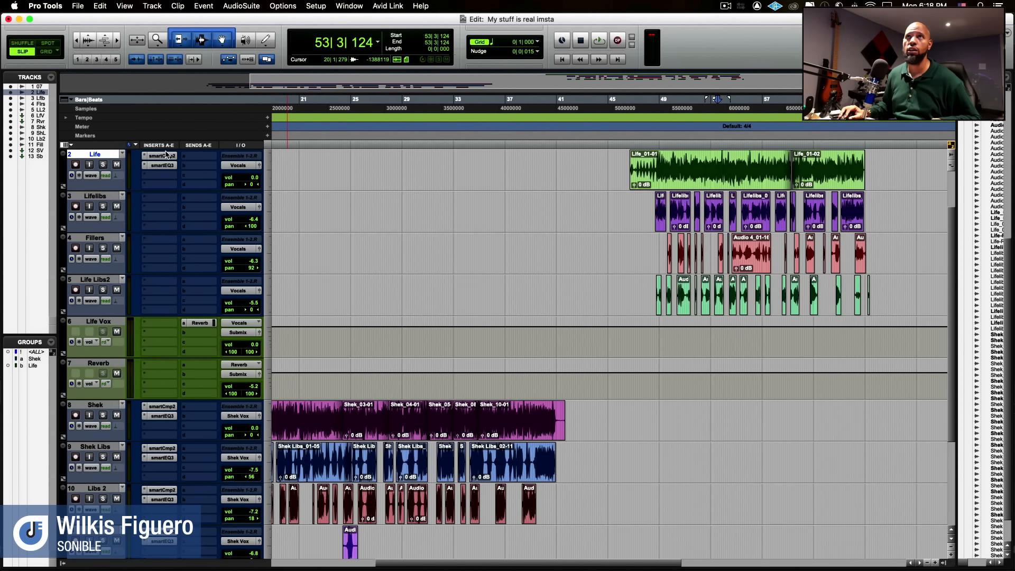
Step: Copy the Life track's smartCmp2 and smartEQ3 inserts to Lifelibs and Fillers, and place smartCmp2 in the first two Life Libs2 slots
left_click_drag(166, 156, 164, 197)
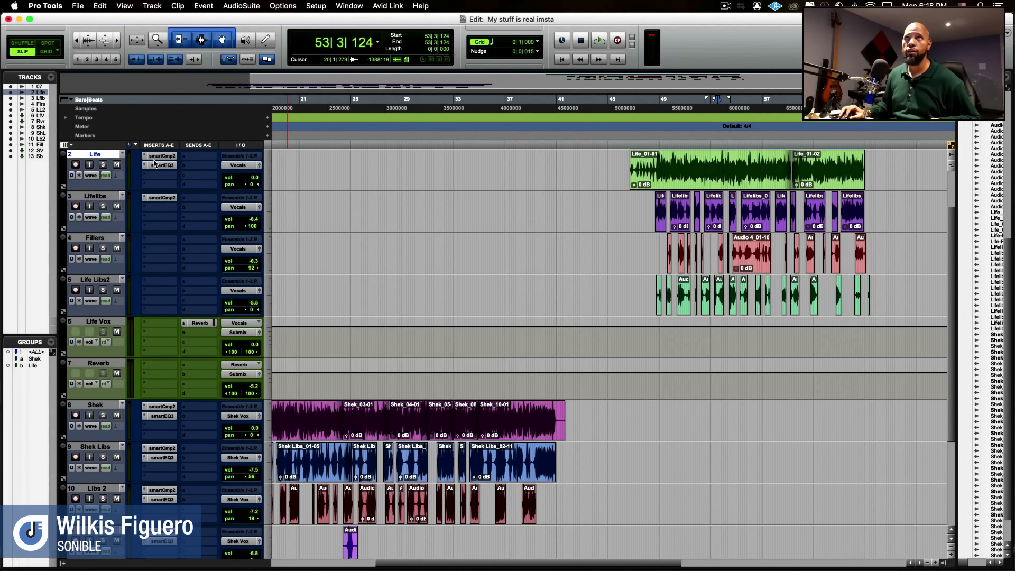
left_click_drag(161, 208, 169, 248)
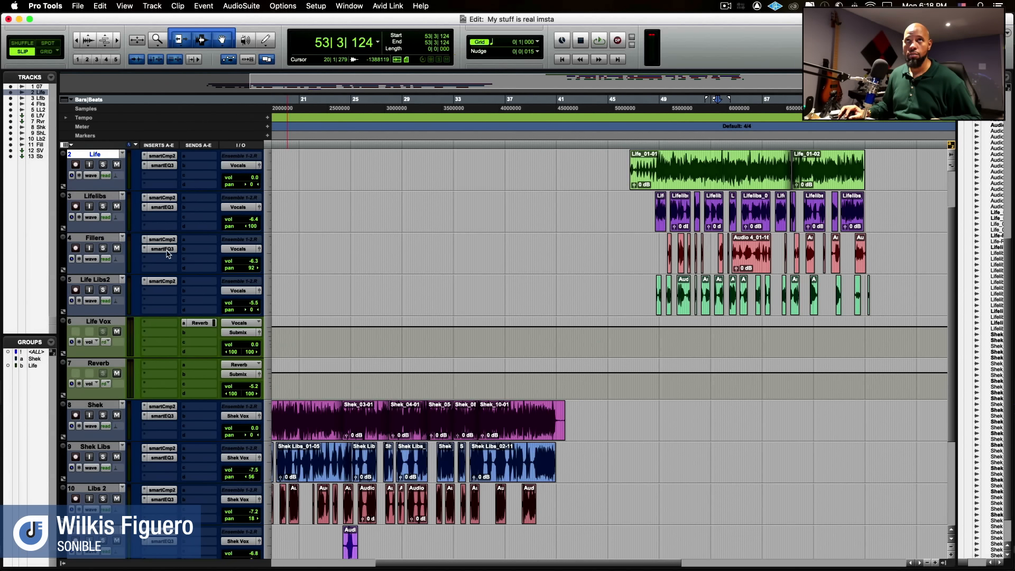
left_click_drag(166, 254, 167, 291)
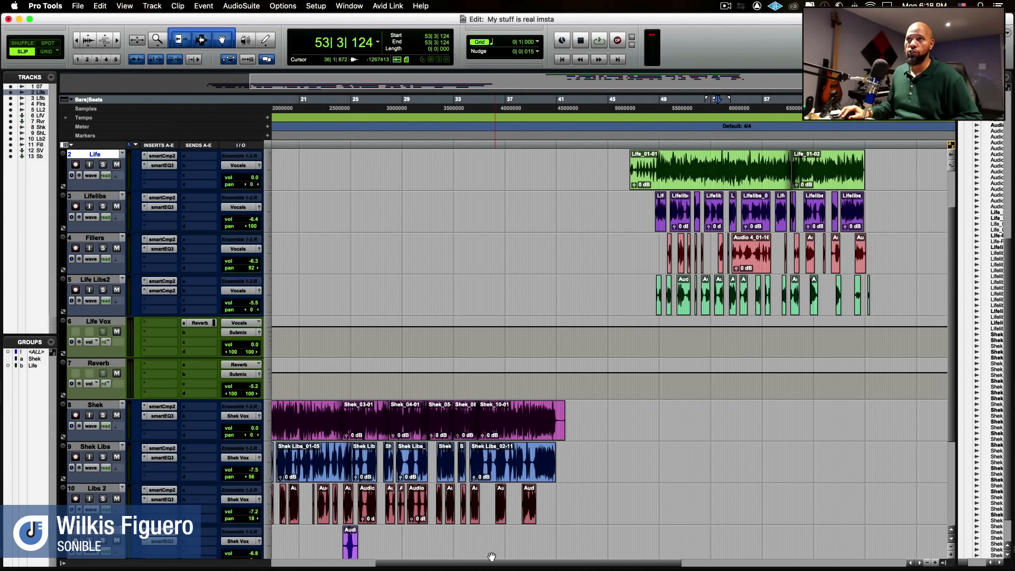
Step: Insert the stereo smartLimit plug-in in the first slot of the Shek Vox track and reposition its window
scroll(478, 562, "right", 3)
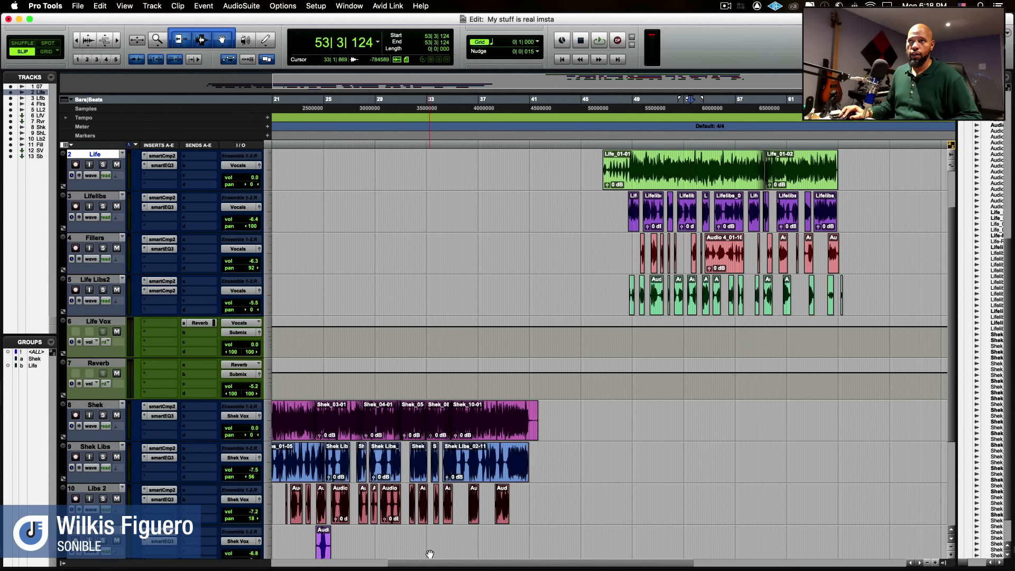
left_click_drag(420, 565, 371, 559)
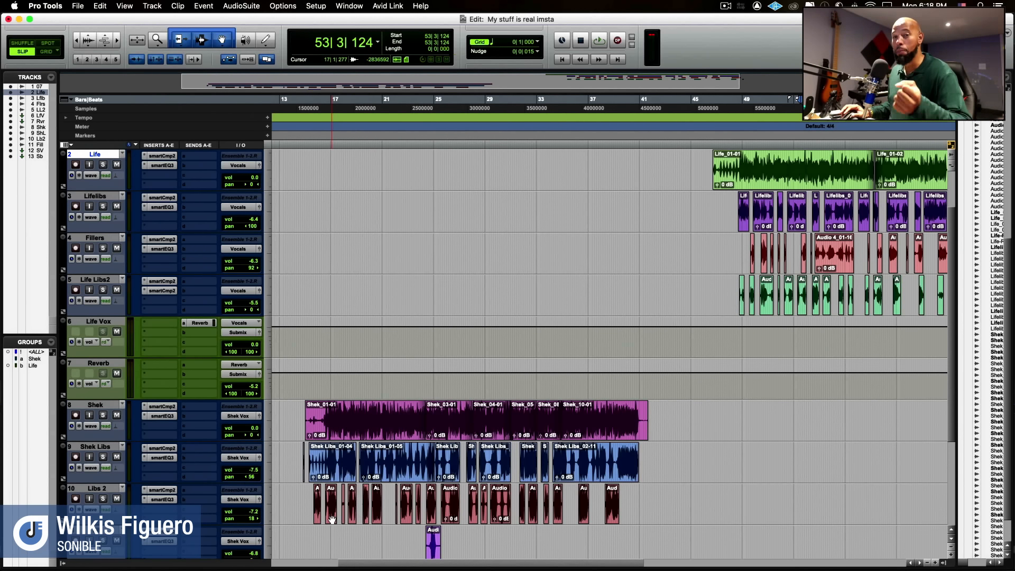
scroll(176, 470, "down", 1)
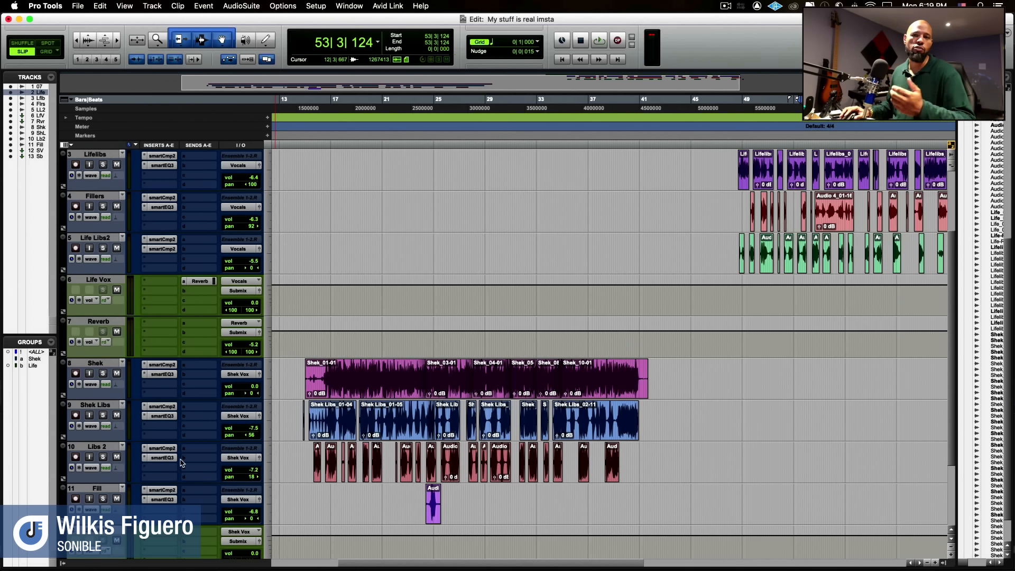
scroll(183, 462, "down", 1)
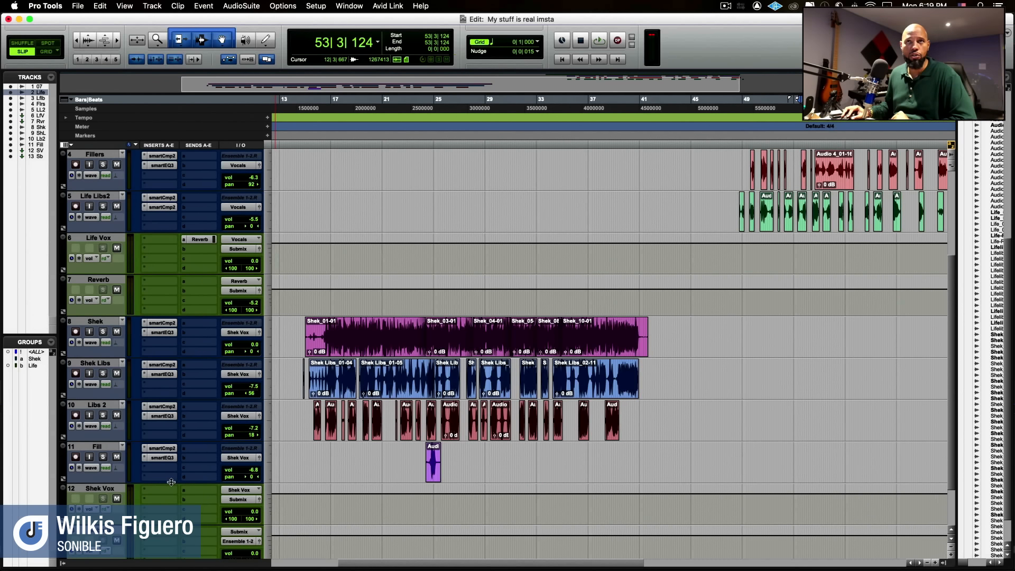
left_click(147, 492)
mouse_move(148, 493)
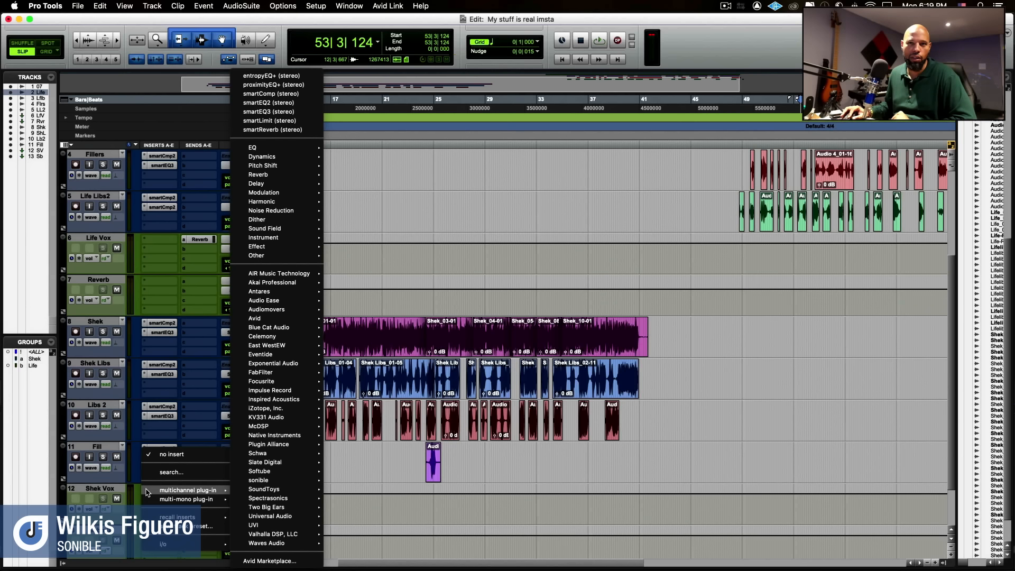
left_click(255, 121)
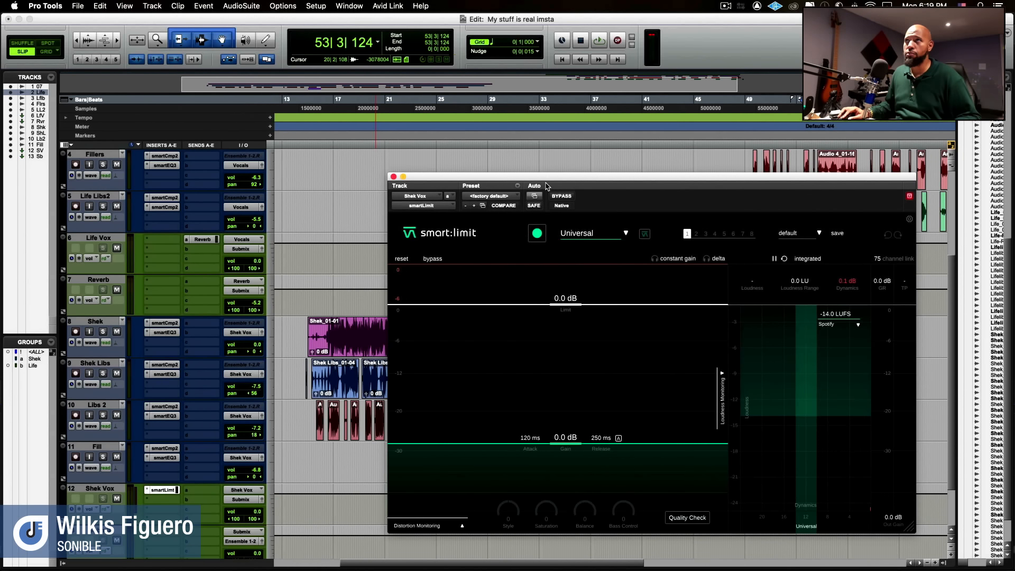
left_click_drag(548, 177, 430, 191)
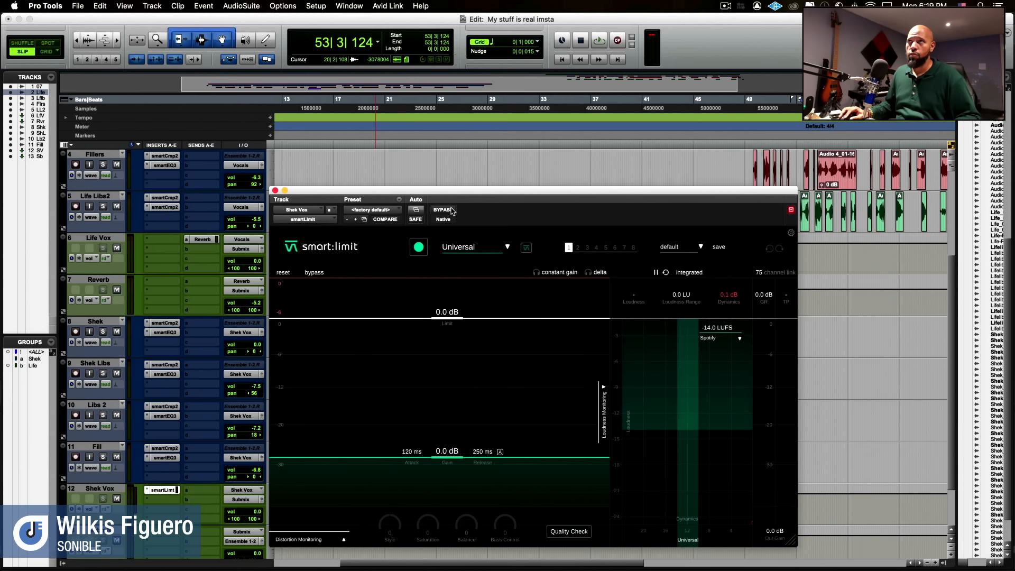
Step: Keep the Universal profile in the Shek Vox smart:limit and let it learn the vocals during playback
left_click(485, 248)
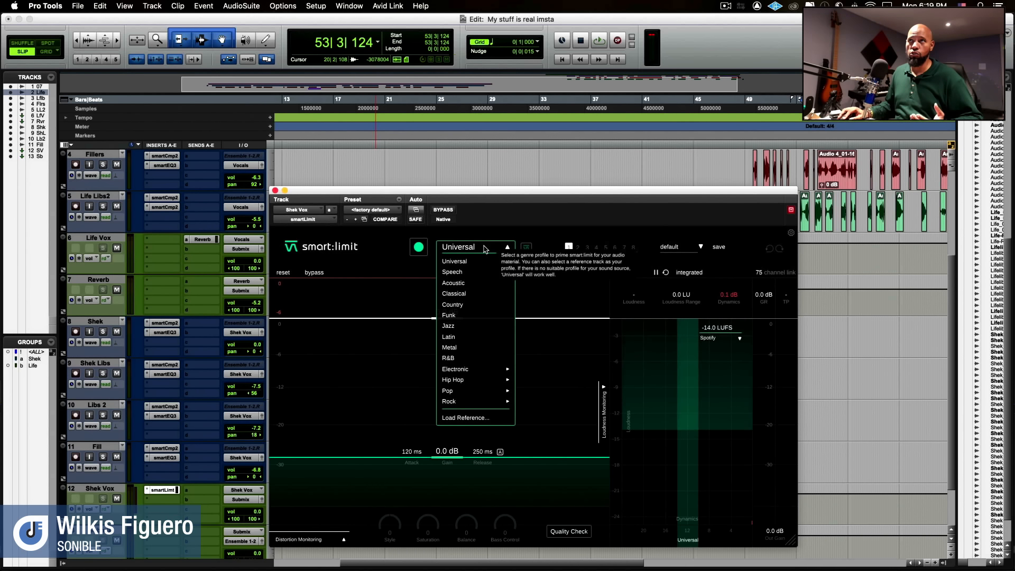
mouse_move(462, 384)
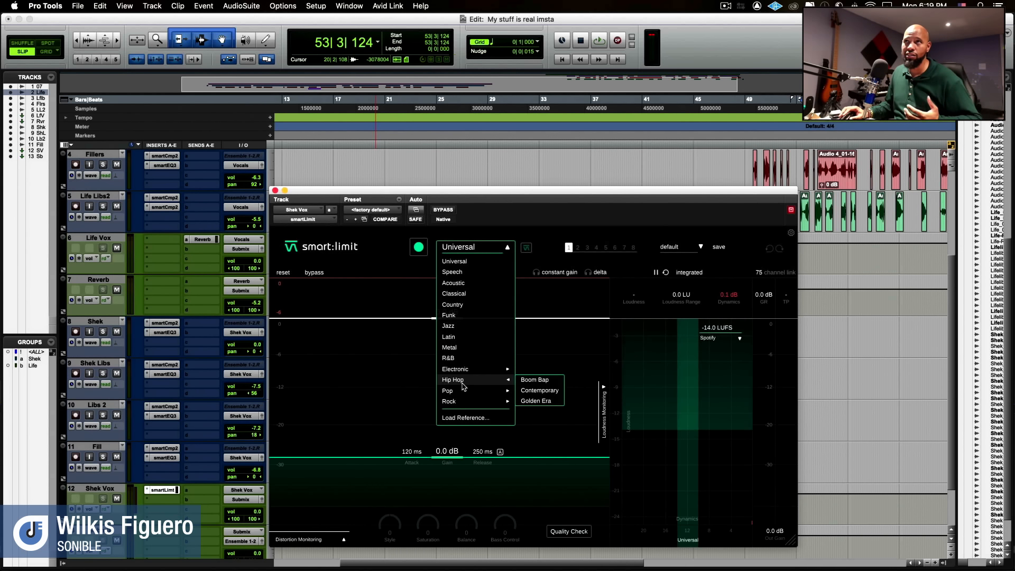
mouse_move(501, 397)
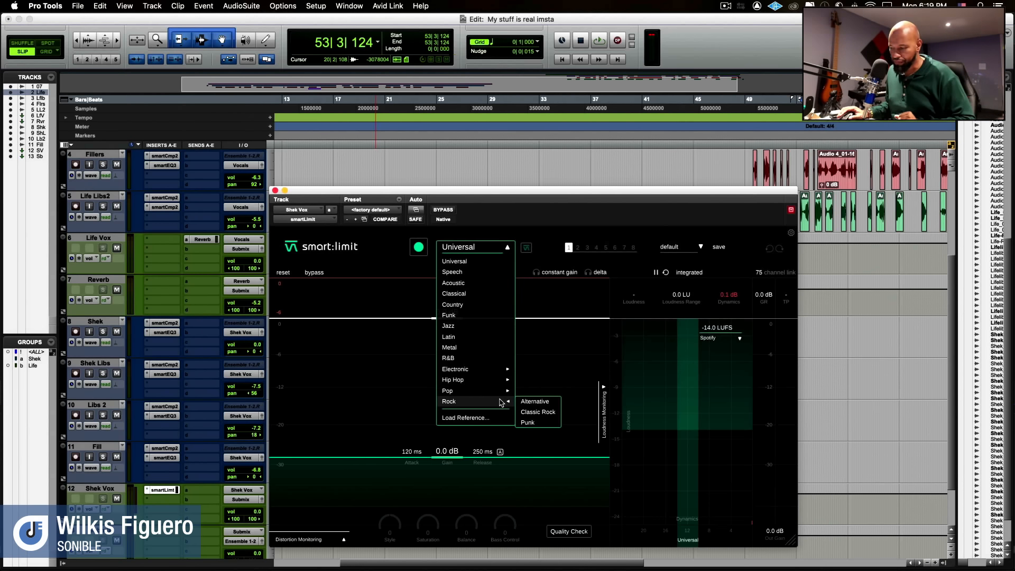
left_click(460, 261)
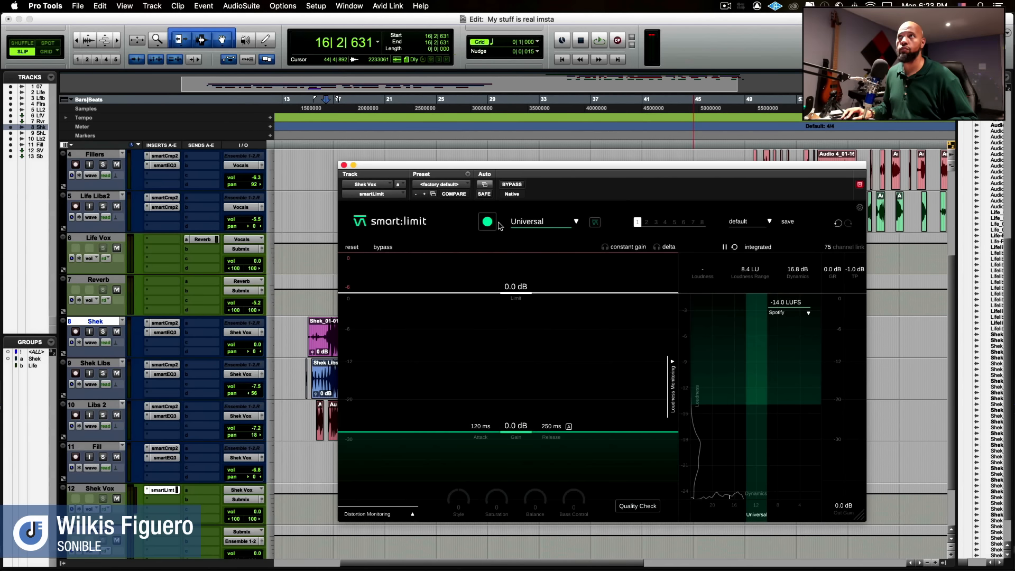
left_click(488, 222)
key("space")
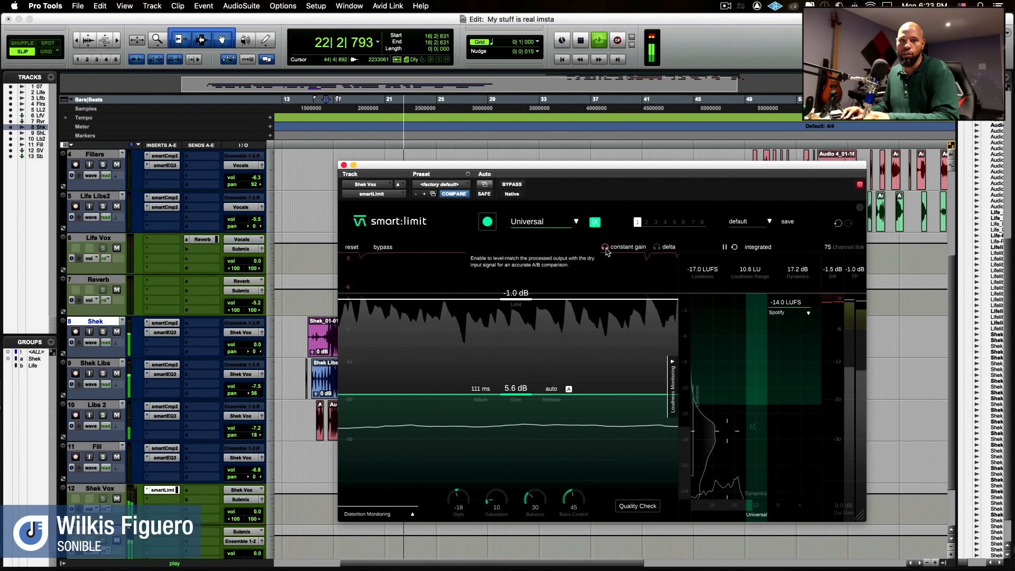
Step: Enable constant gain in the Shek Vox smart:limit and restart playback from the selection start
left_click(606, 248)
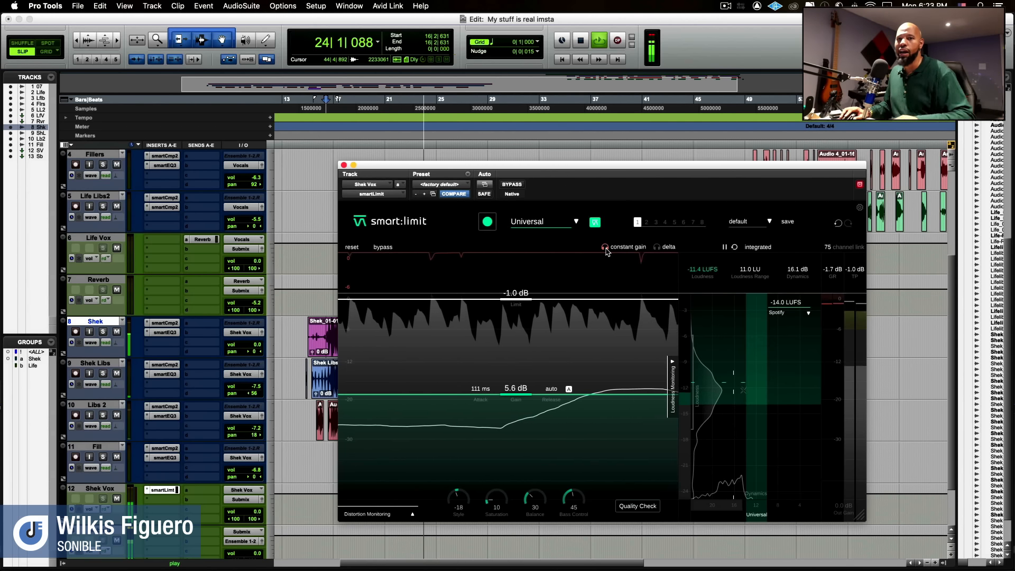
key("space")
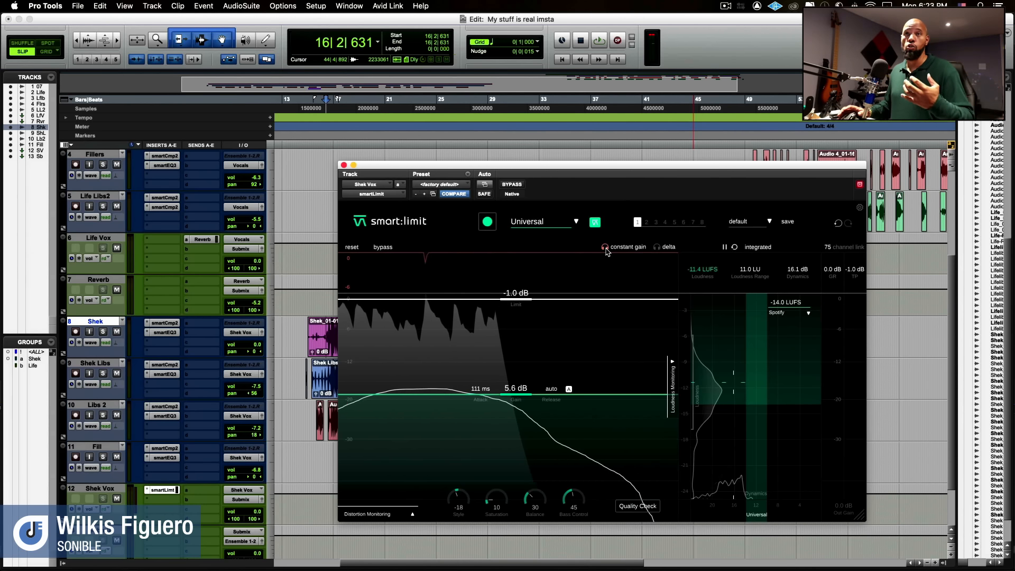
key("space")
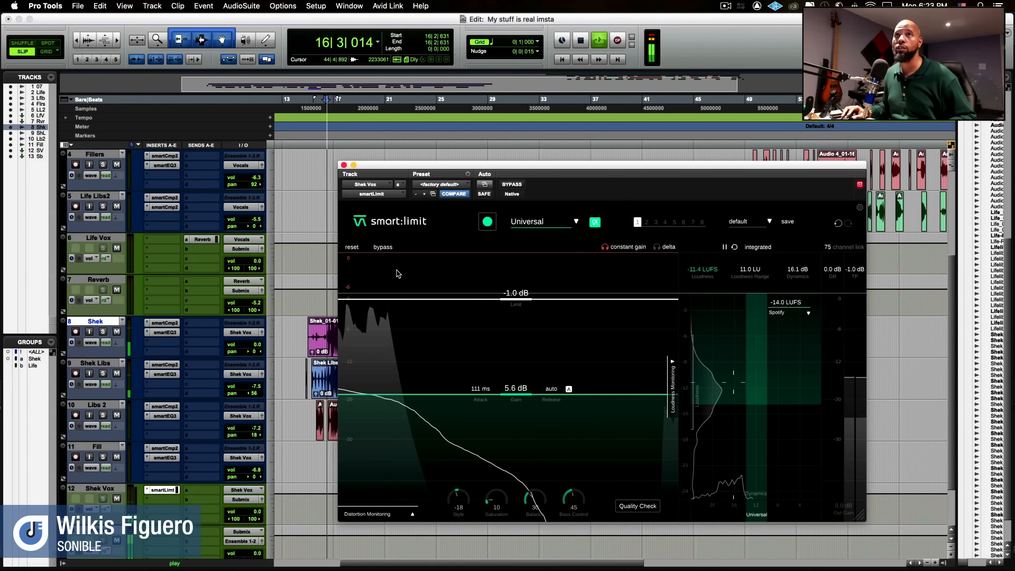
Step: Solo the Shek, Shek Libs, Libs 2 and Fill tracks, compare smart:limit bypassed and active during playback, and close the limiter
left_click(95, 447, "shift")
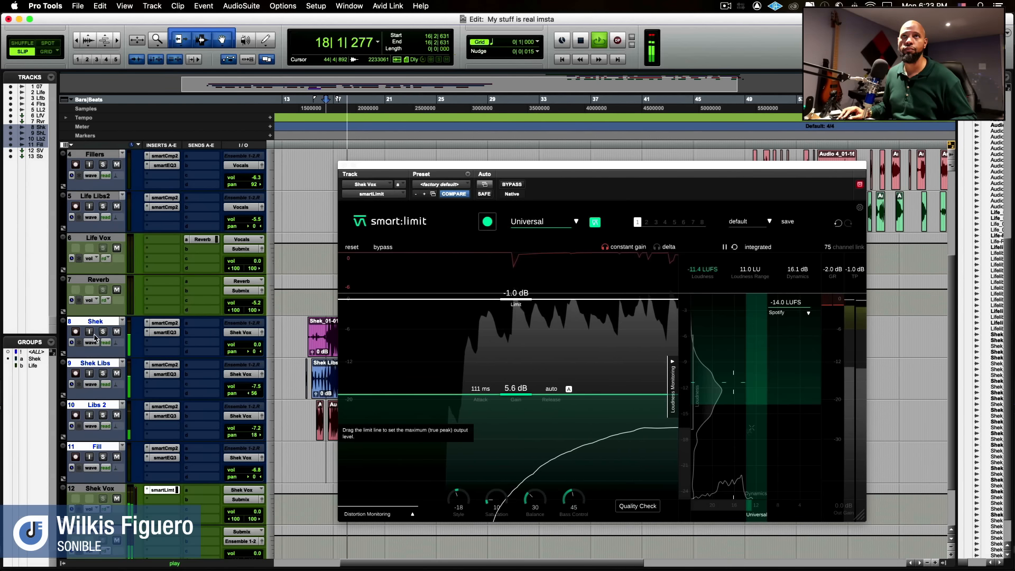
left_click(103, 331)
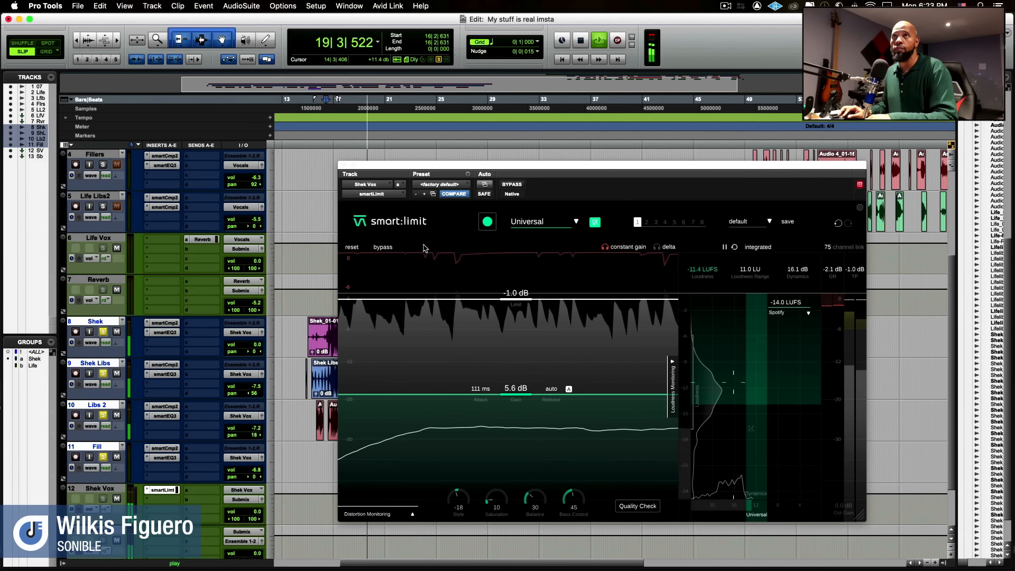
left_click(511, 185)
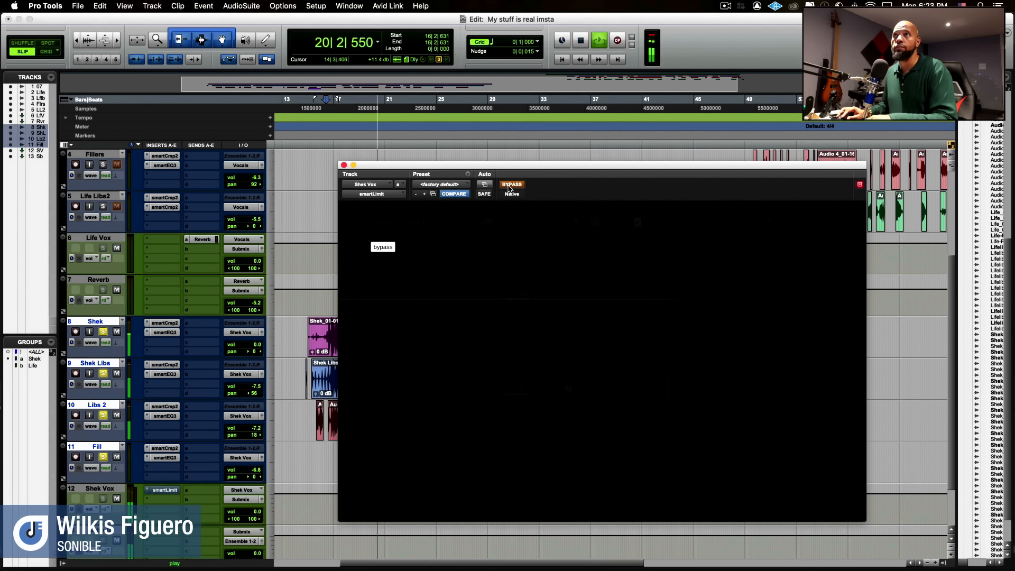
left_click(510, 184)
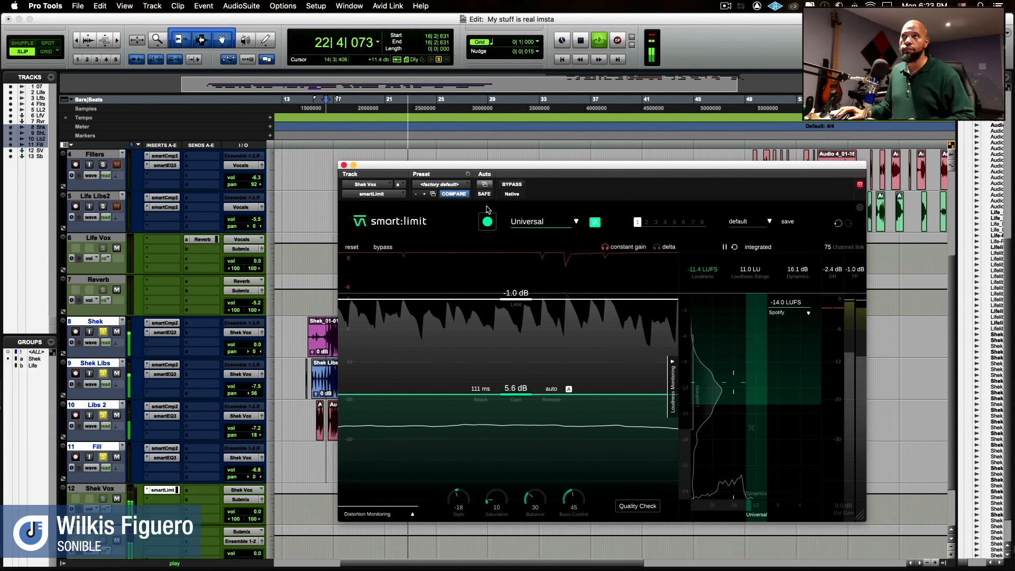
key("space")
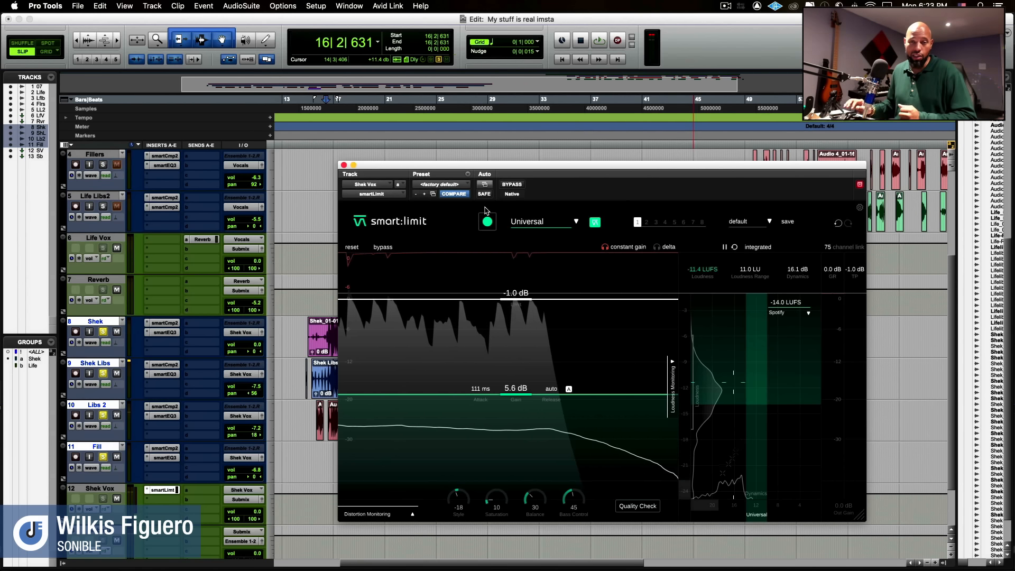
left_click(344, 165)
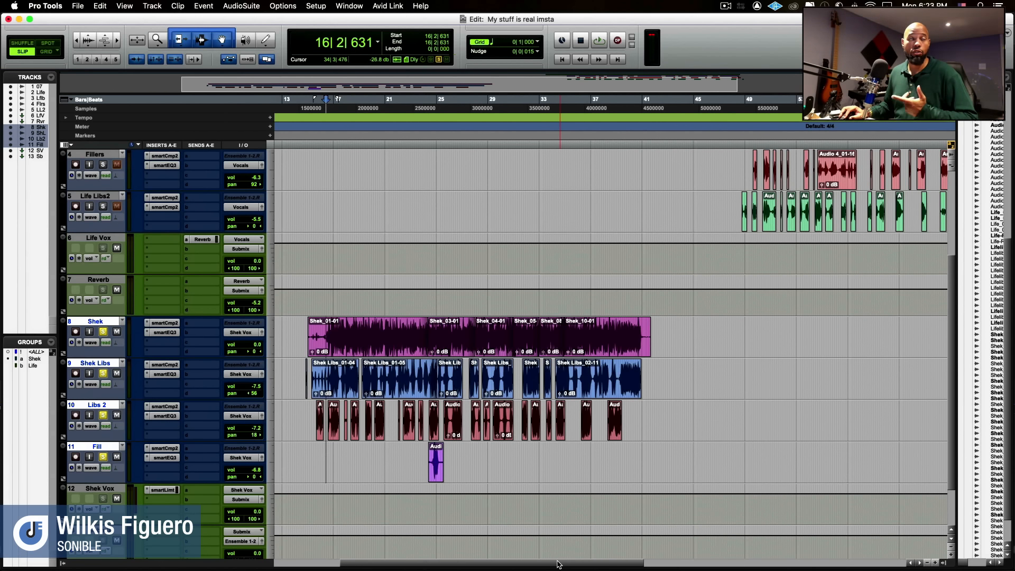
Step: Insert the stereo smartLimit plug-in in the first slot of the Life Vox track and enable its constant gain
left_click_drag(557, 565, 558, 564)
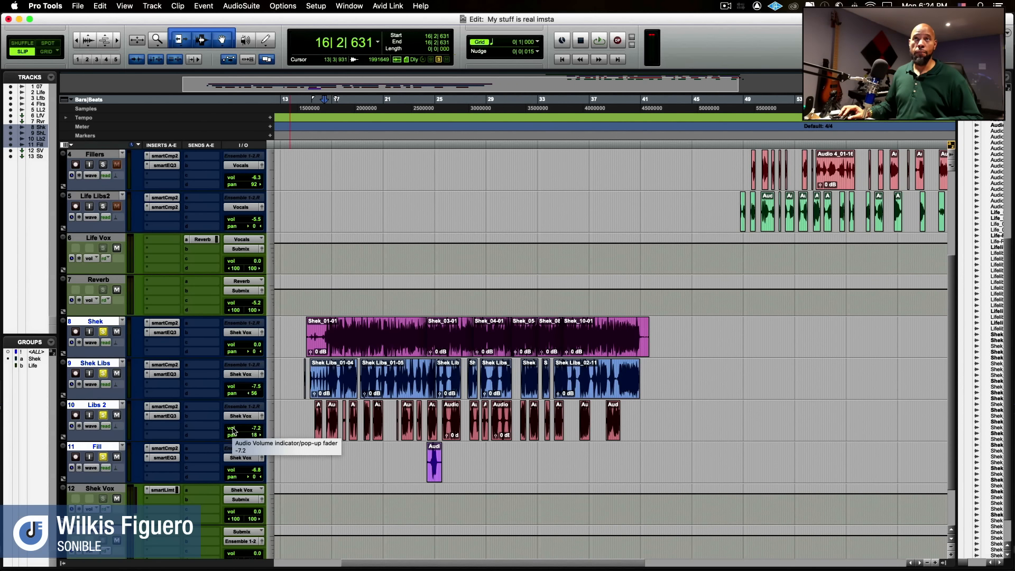
left_click(153, 243)
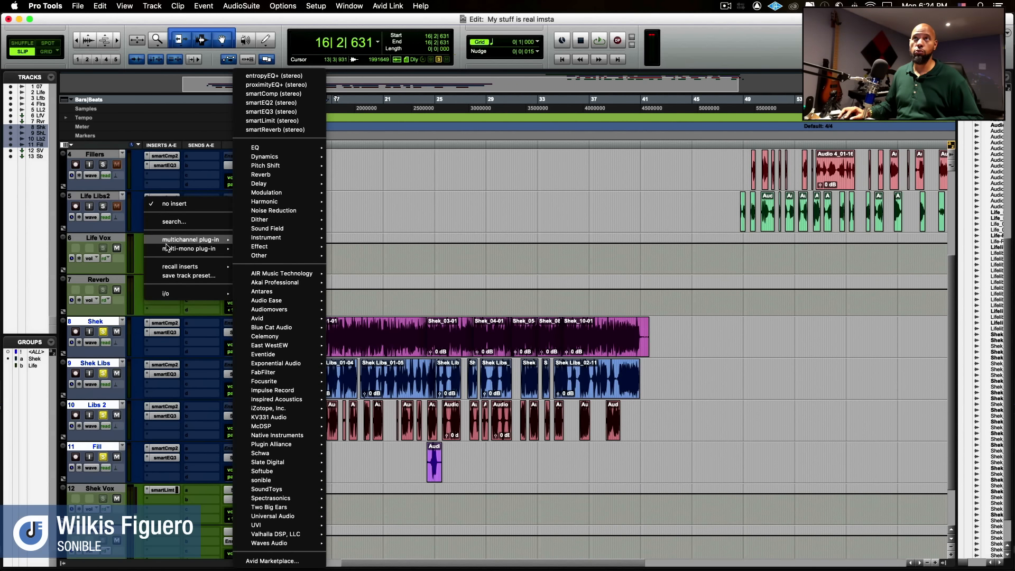
left_click(262, 121)
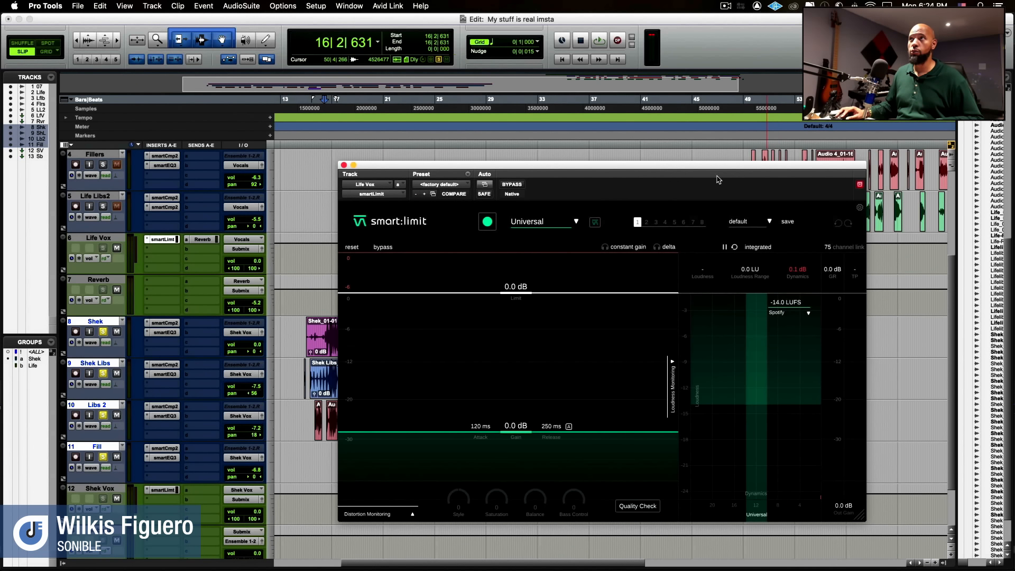
left_click(605, 247)
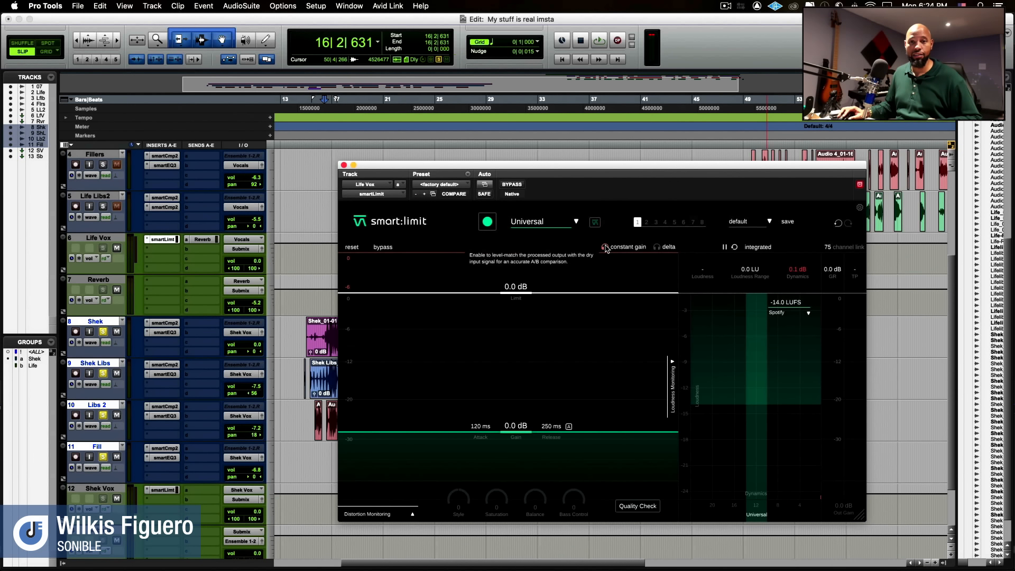
Step: Let the Life Vox smart:limit learn the vocals with the Universal profile during playback from about bar 49, stop playback and close the limiter
left_click(756, 150)
key("space")
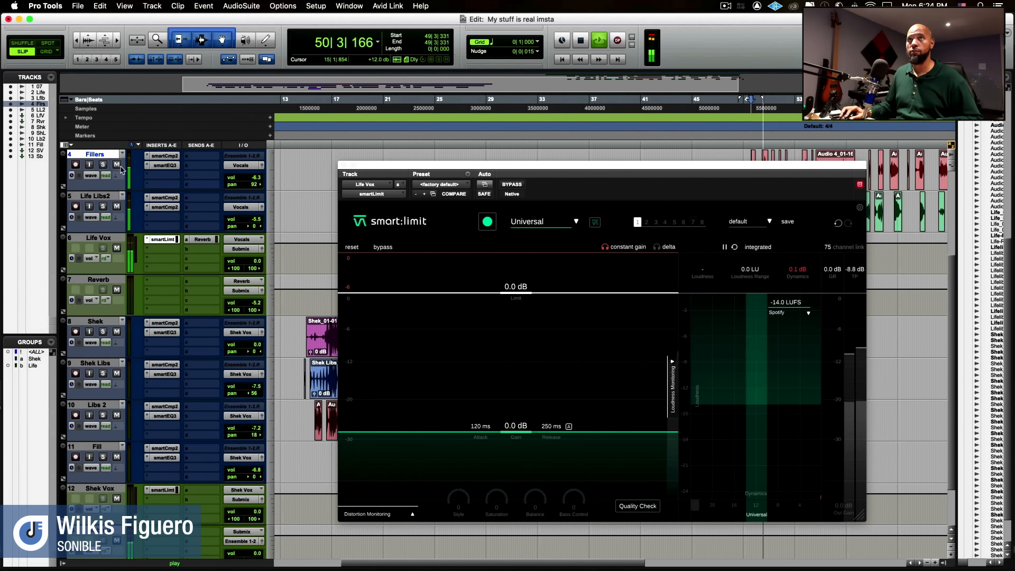
left_click(607, 253)
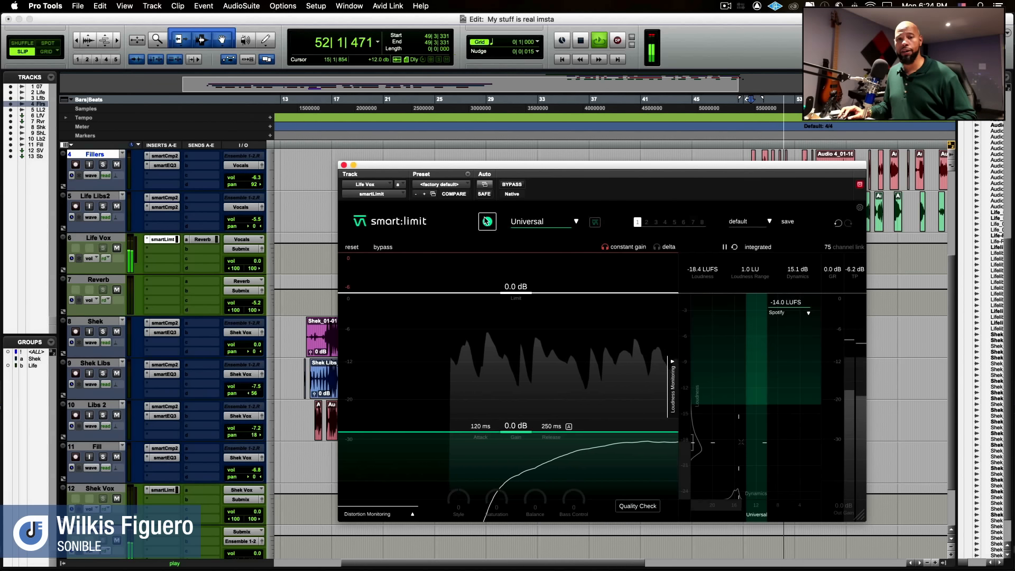
left_click(485, 221)
left_click(486, 221)
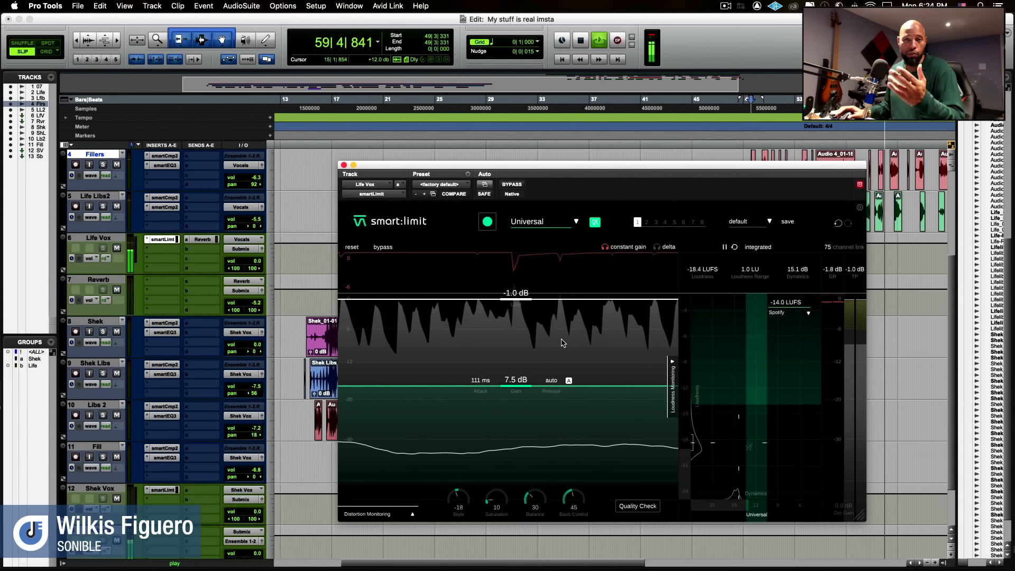
key("space")
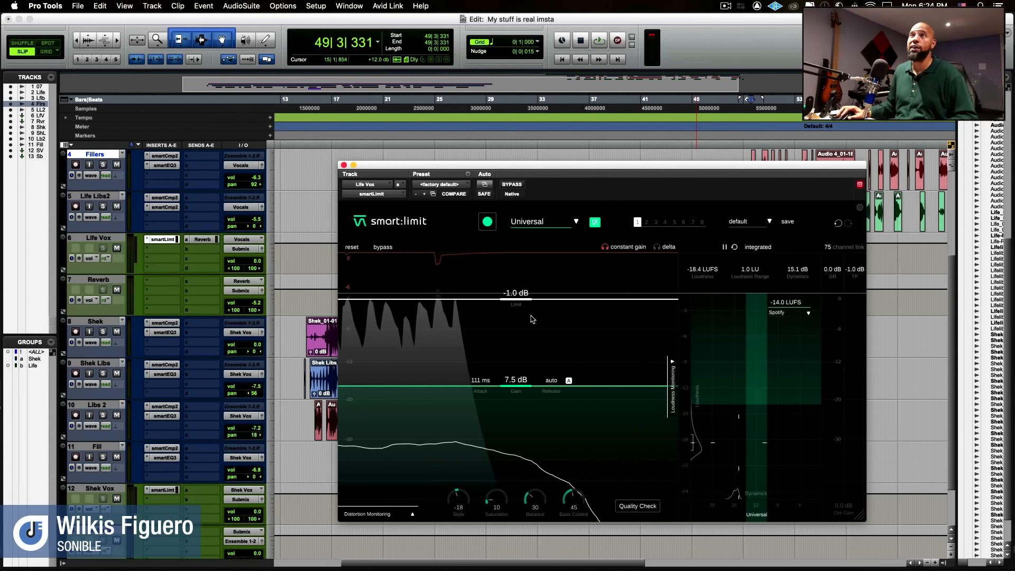
left_click(343, 165)
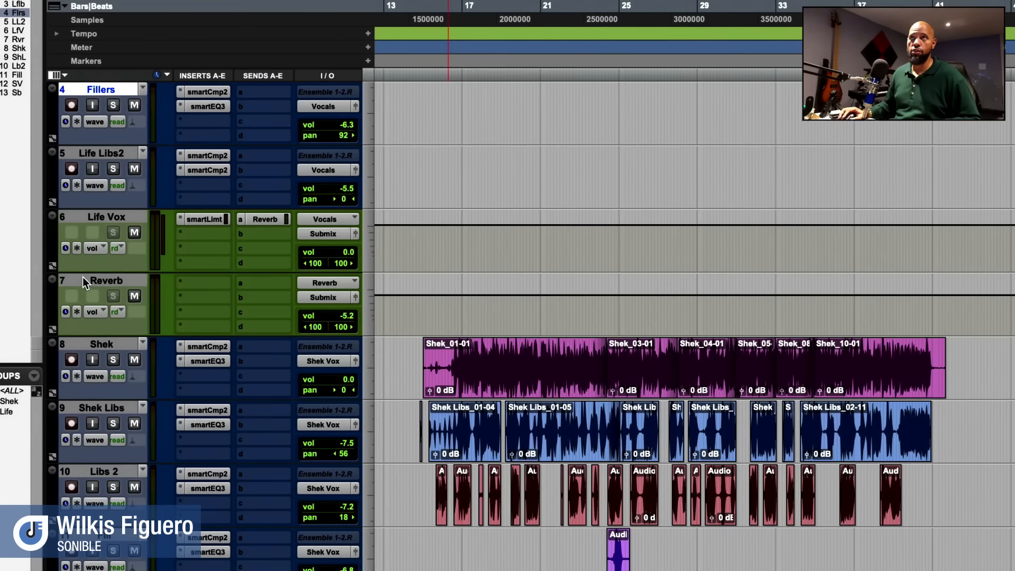
Step: Insert the stereo smartReverb plug-in in the first slot of the Reverb track
left_click(179, 281)
mouse_move(189, 283)
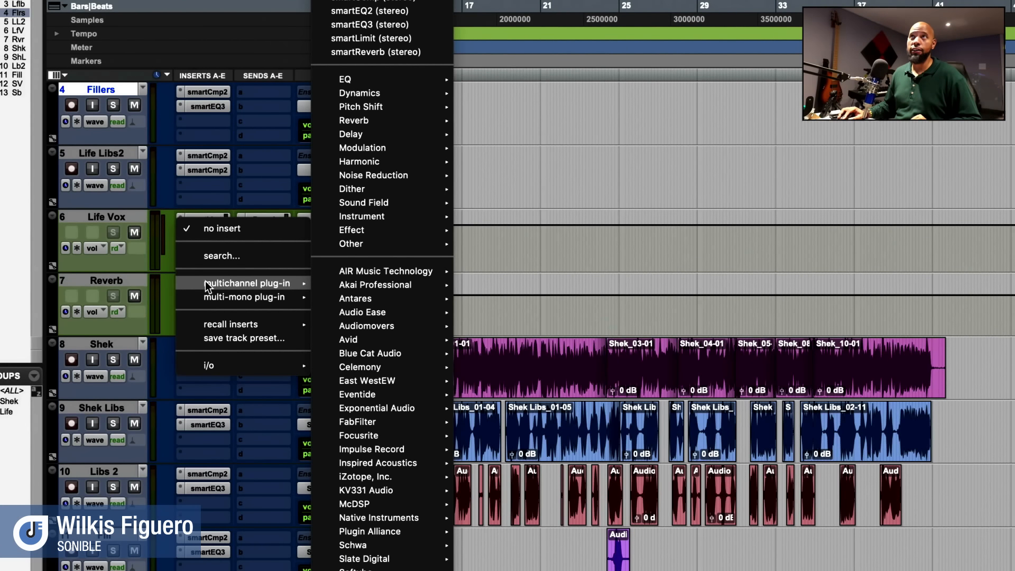
left_click(404, 53)
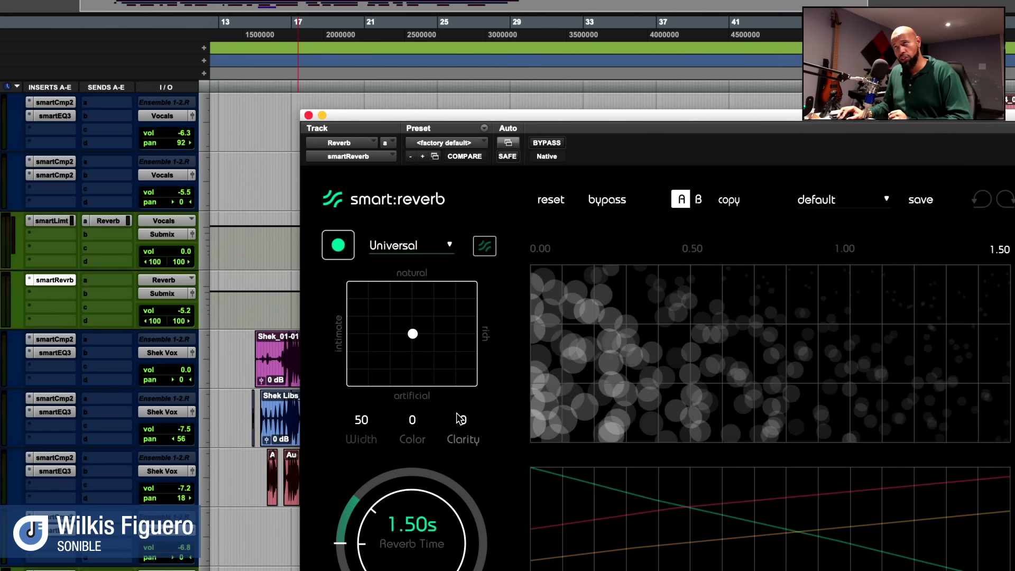
mouse_move(473, 449)
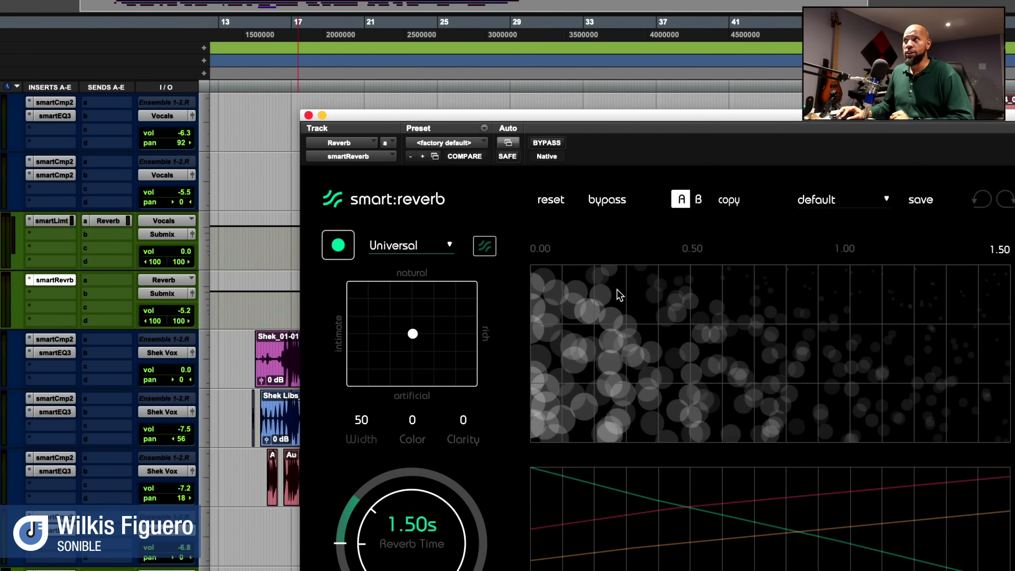
mouse_move(618, 293)
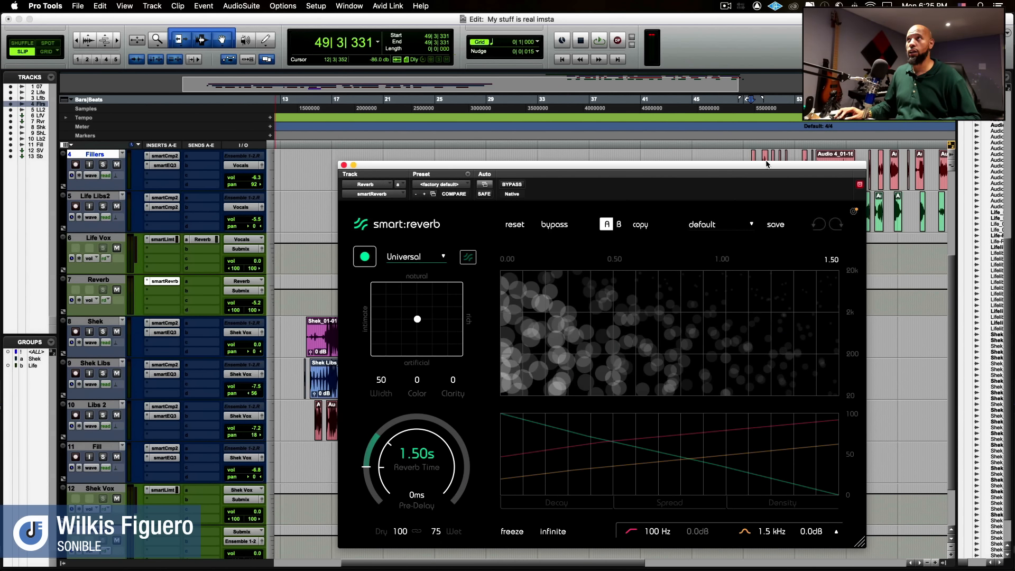
Step: Raise the Life Vox track's Reverb send to about -9.9 dB, checking it during playback from about bar 60
left_click(749, 152)
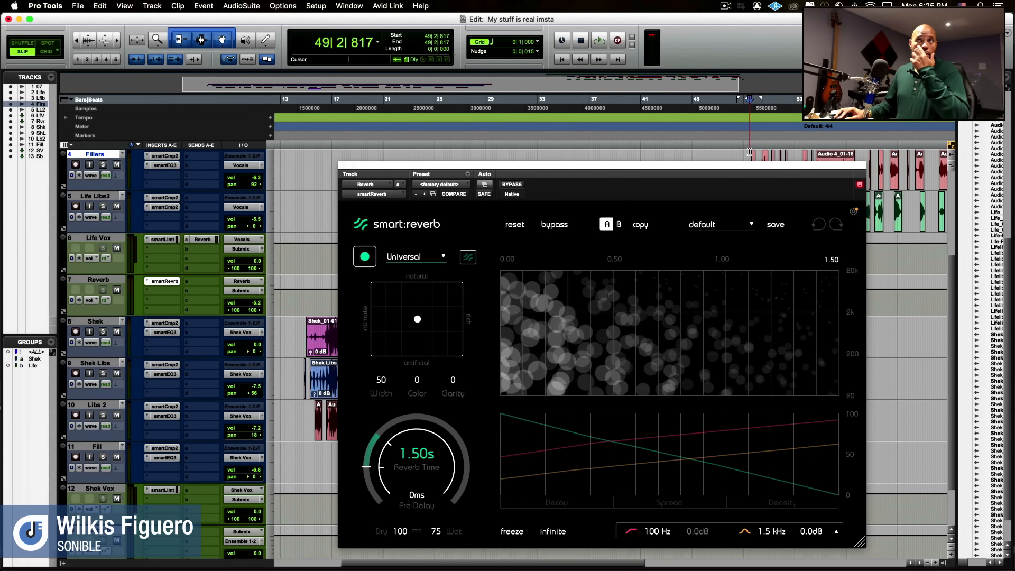
left_click(203, 241)
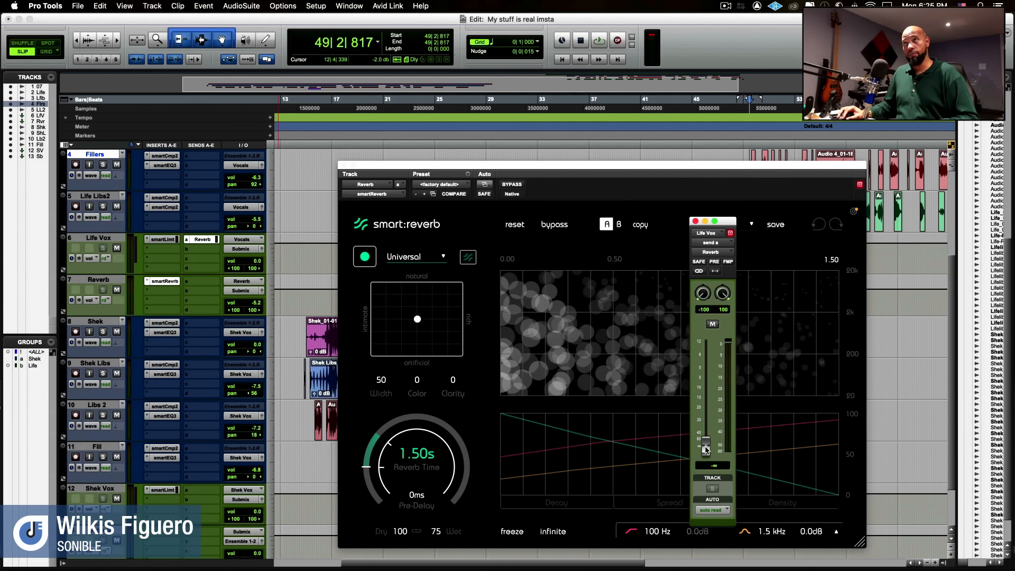
left_click_drag(705, 443, 709, 406)
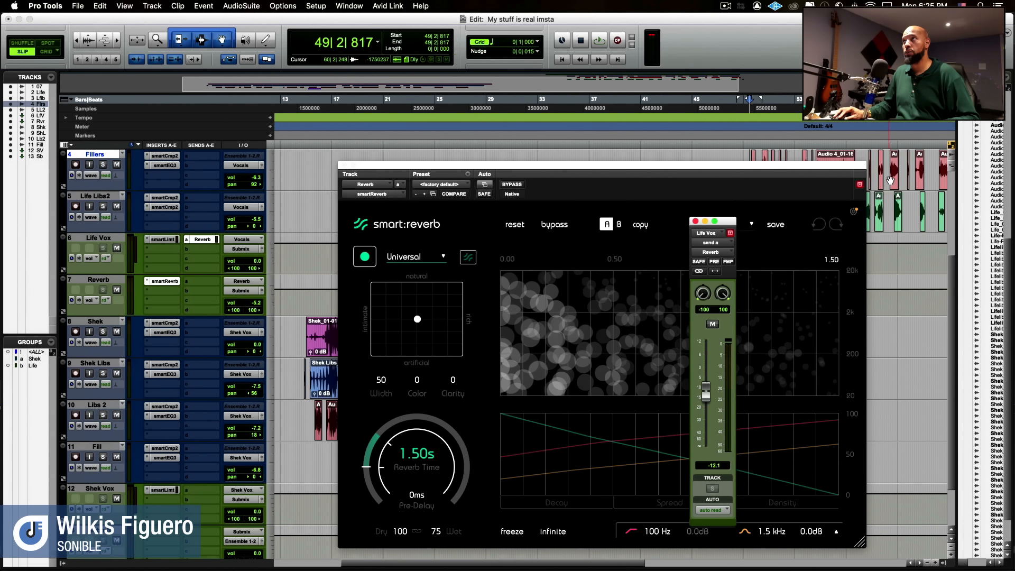
left_click(886, 166)
key("space")
left_click_drag(706, 395, 708, 388)
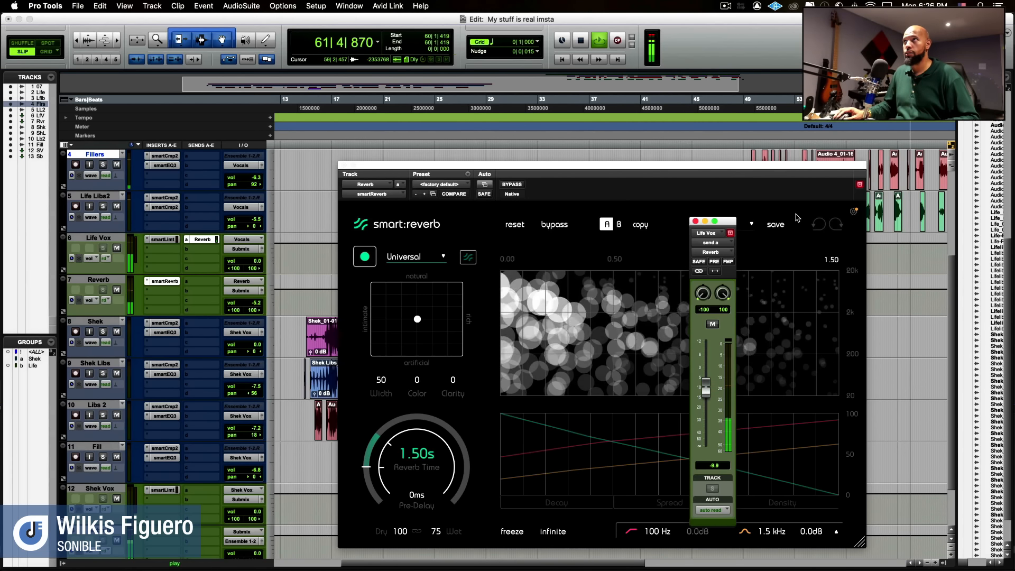
Step: Reposition the smart:reverb window to uncover the Life clips, stop playback and set the start point in the Life clip at bar 52
scroll(816, 156, "up", 2)
scroll(817, 157, "up", 1)
left_click_drag(762, 169, 537, 171)
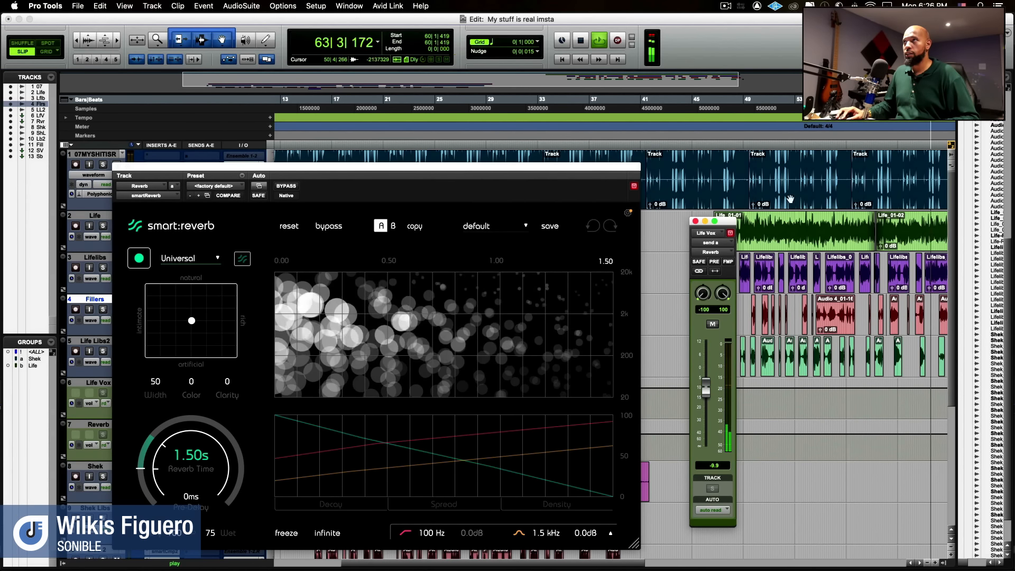
key("space")
left_click(784, 227)
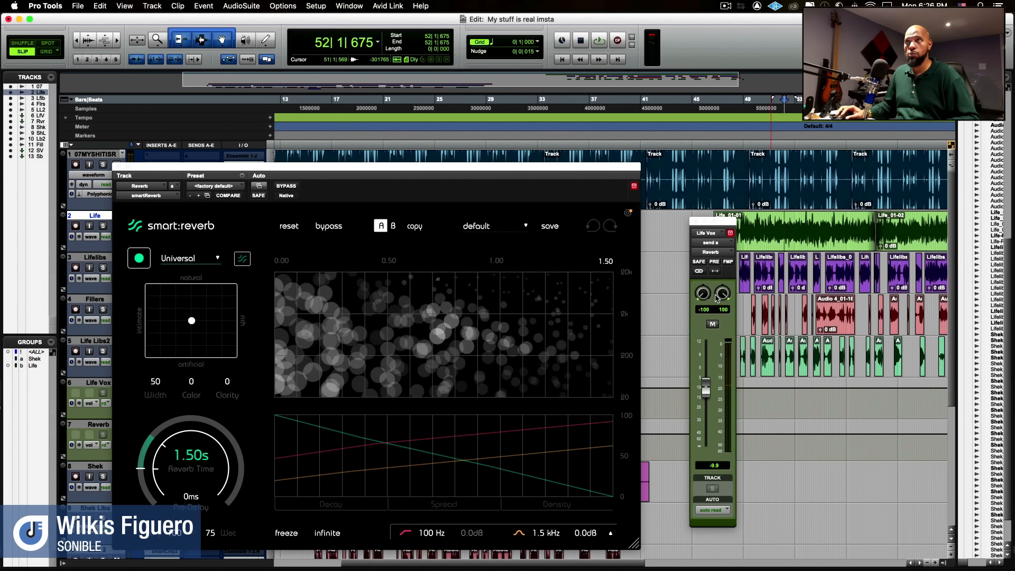
Step: Let smart:reverb learn the Life vocals with the Universal profile during playback, and stop playback
key("space")
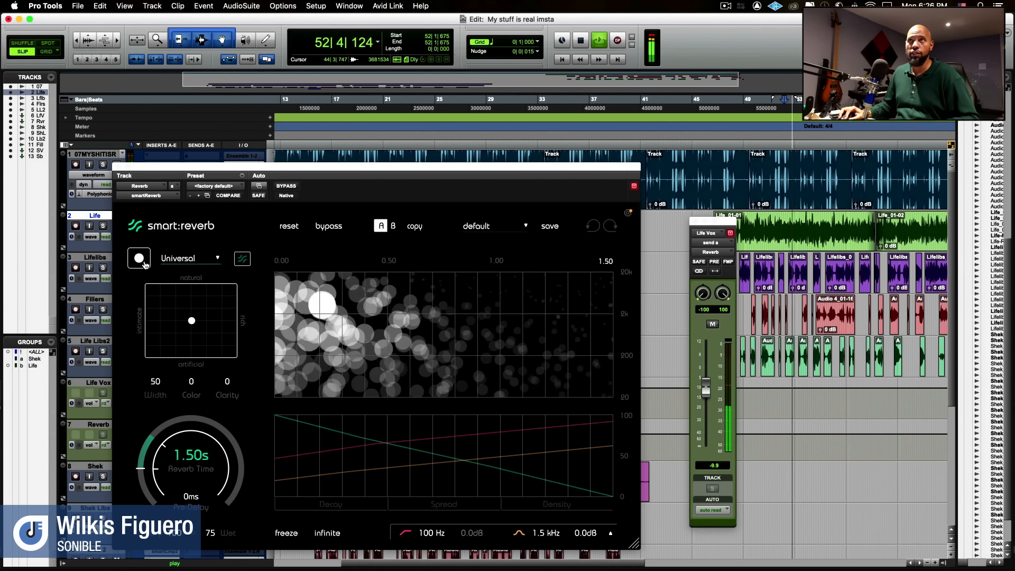
left_click(144, 262)
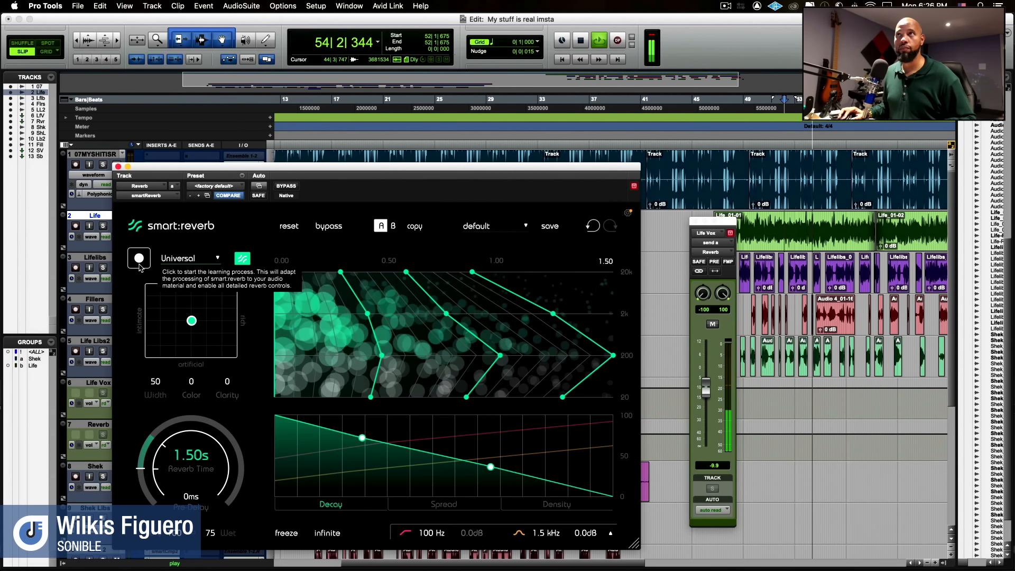
key("space")
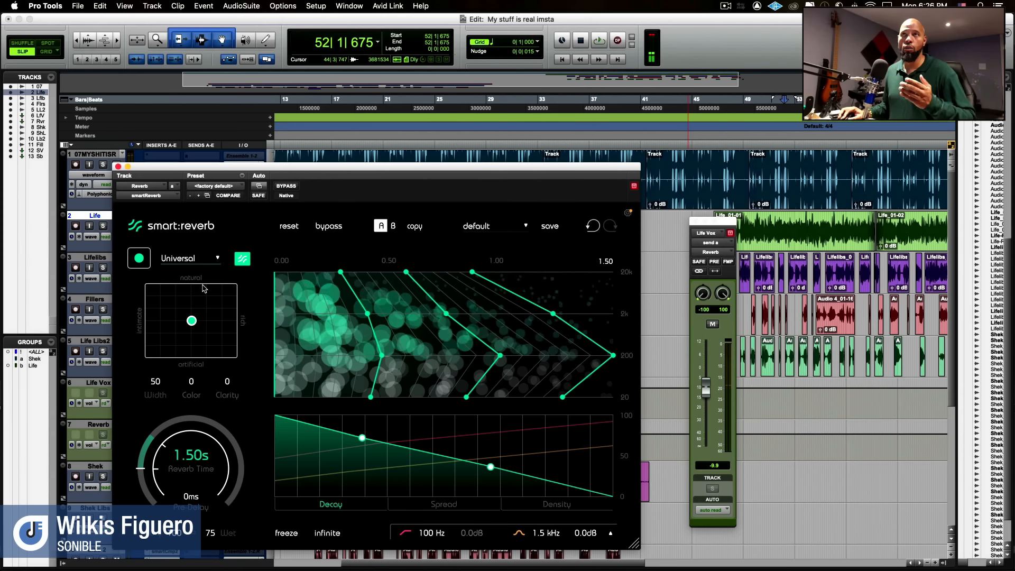
Step: Switch the smart:reverb profile to Vocals and let it learn the Life vocals again during playback
left_click(189, 258)
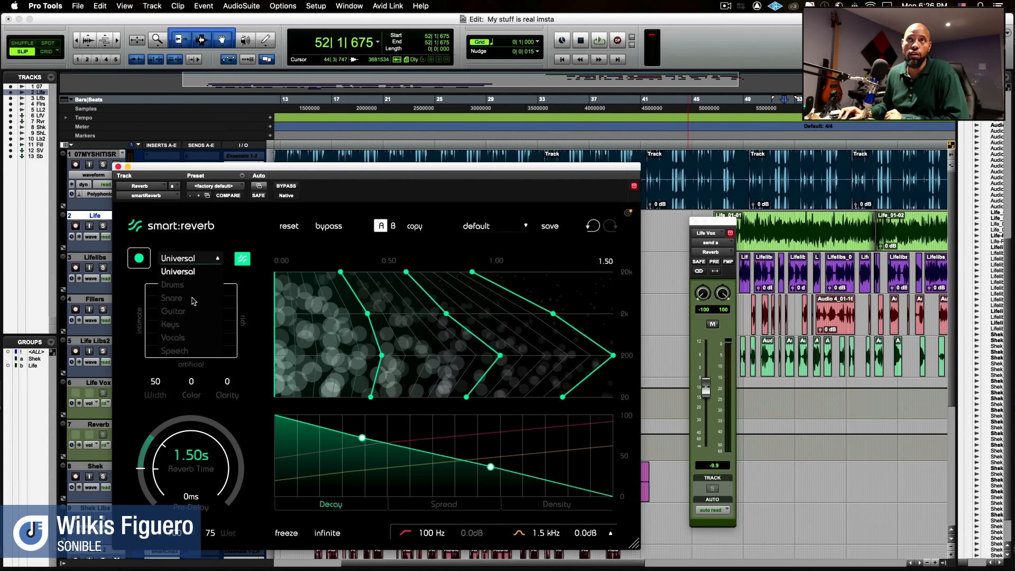
left_click(191, 339)
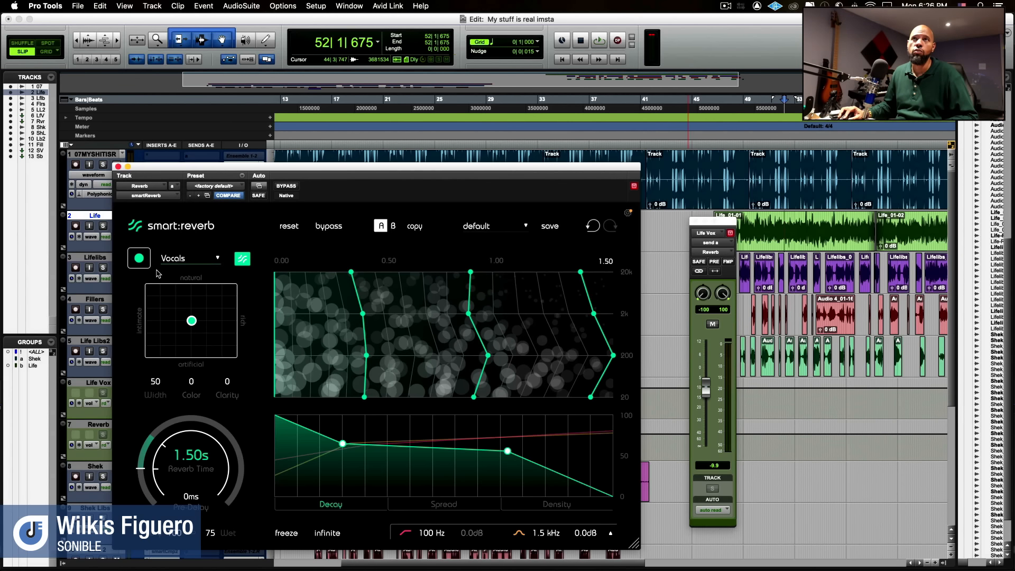
left_click(141, 264)
key("space")
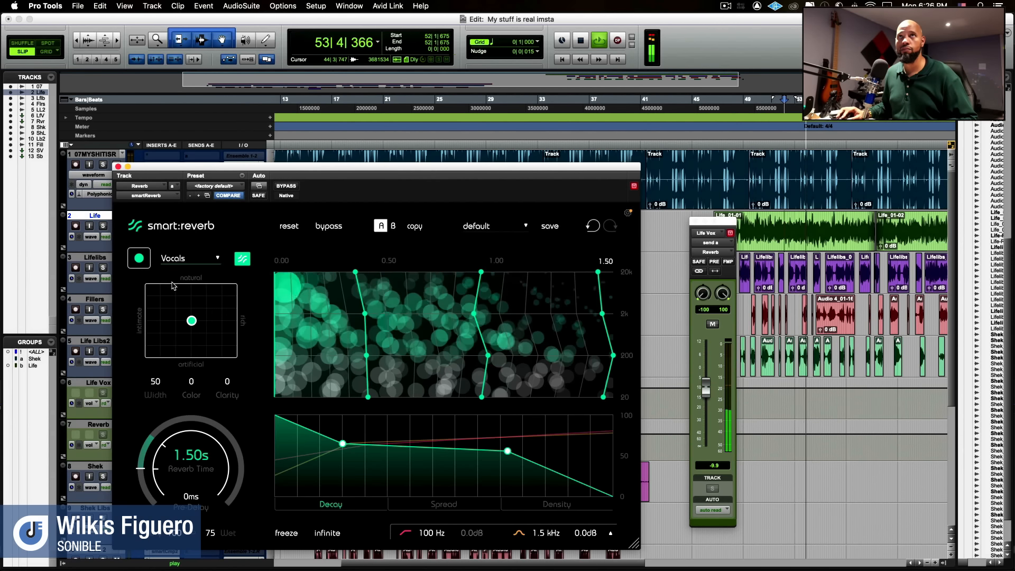
Step: Reposition the smart:reverb window and solo the Life track to listen to the reverb on it, and stop playback
left_click_drag(154, 184, 227, 189)
left_click(103, 225)
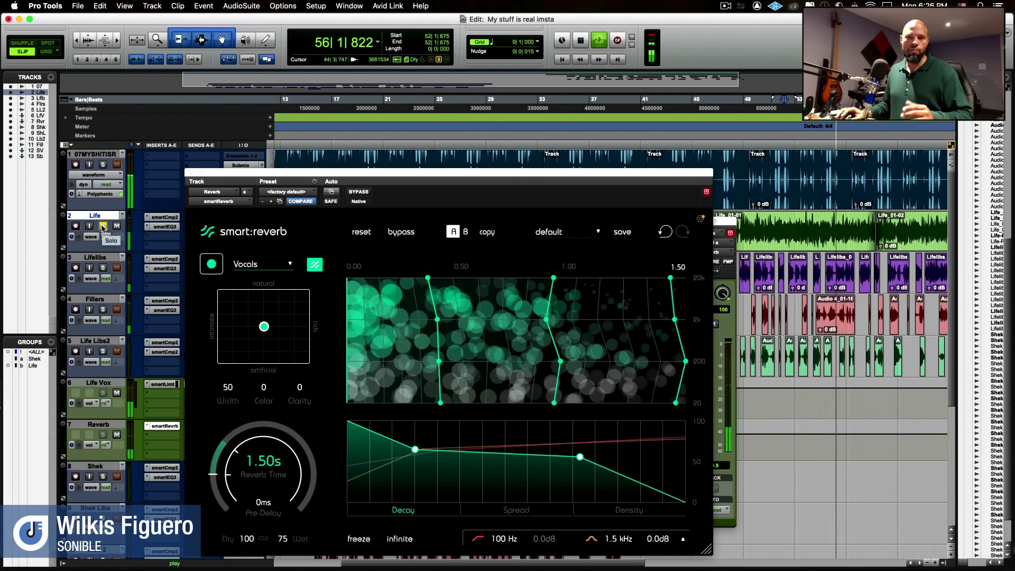
key("space")
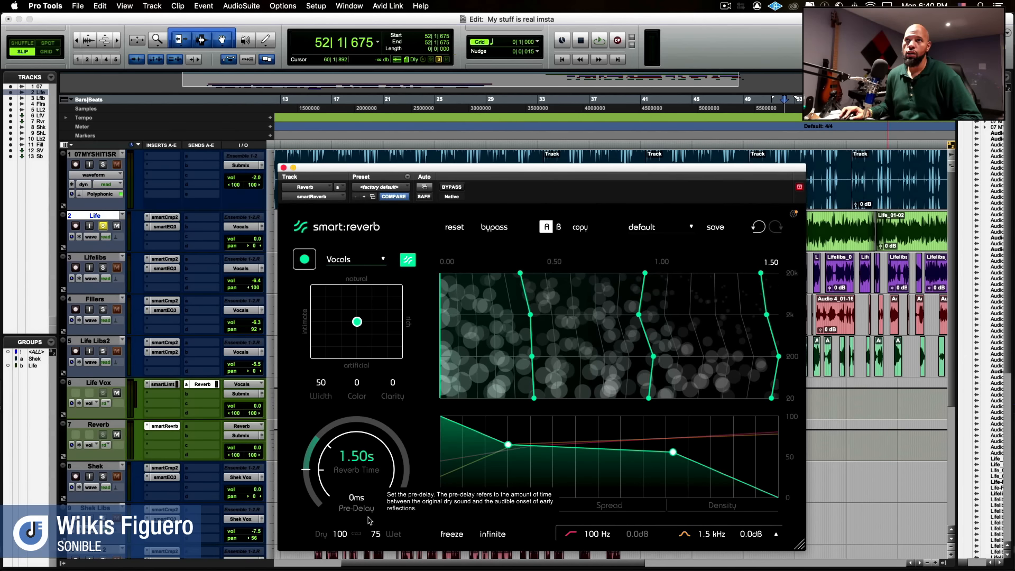
Step: Set the smart:reverb mix to 0 dry and 100 wet
double_click(341, 534)
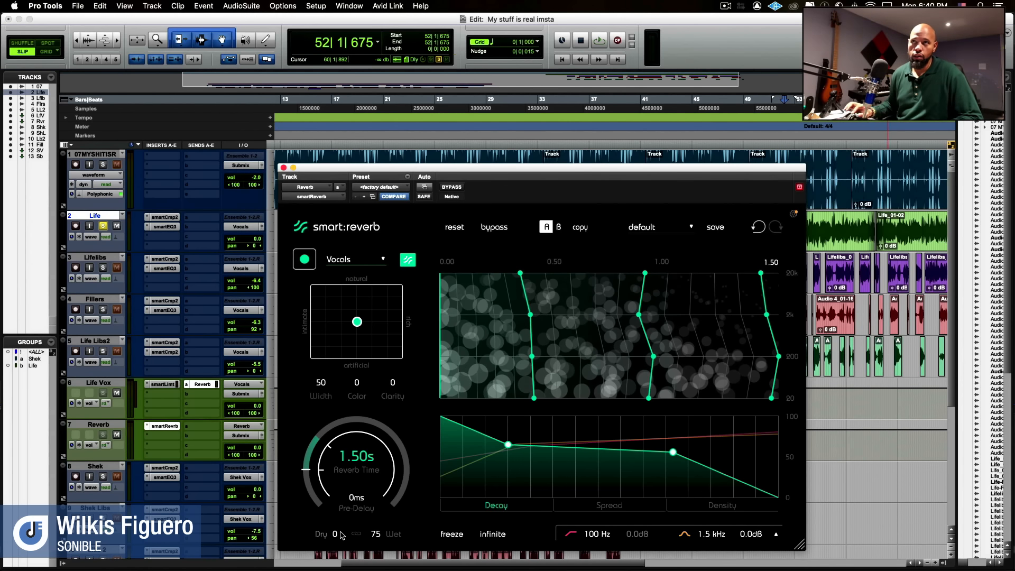
double_click(376, 535)
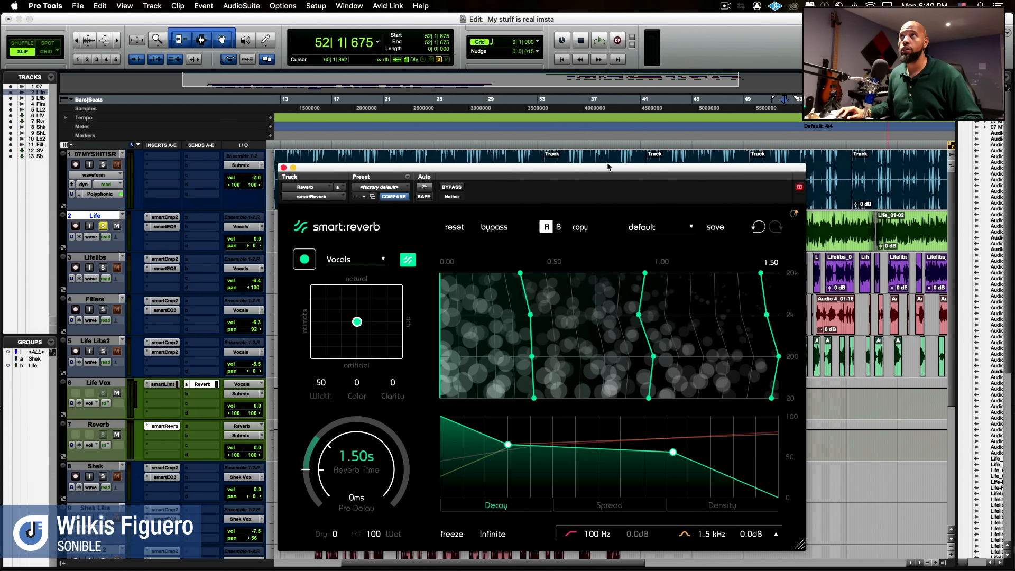
Step: Unsolo the Life track and let smart:reverb relearn all the Life vocals with the Vocals profile during playback
left_click(295, 262)
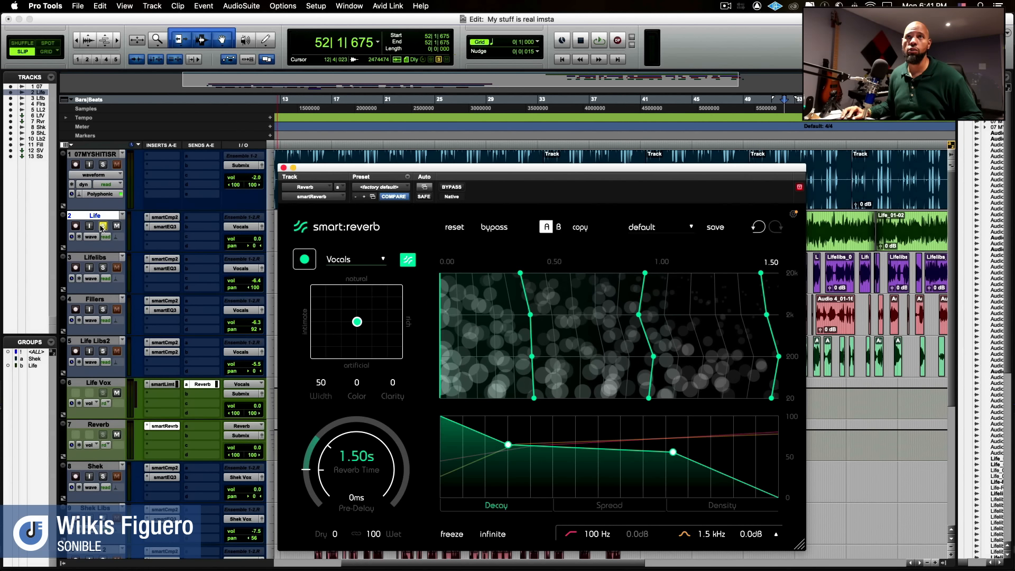
left_click(102, 226)
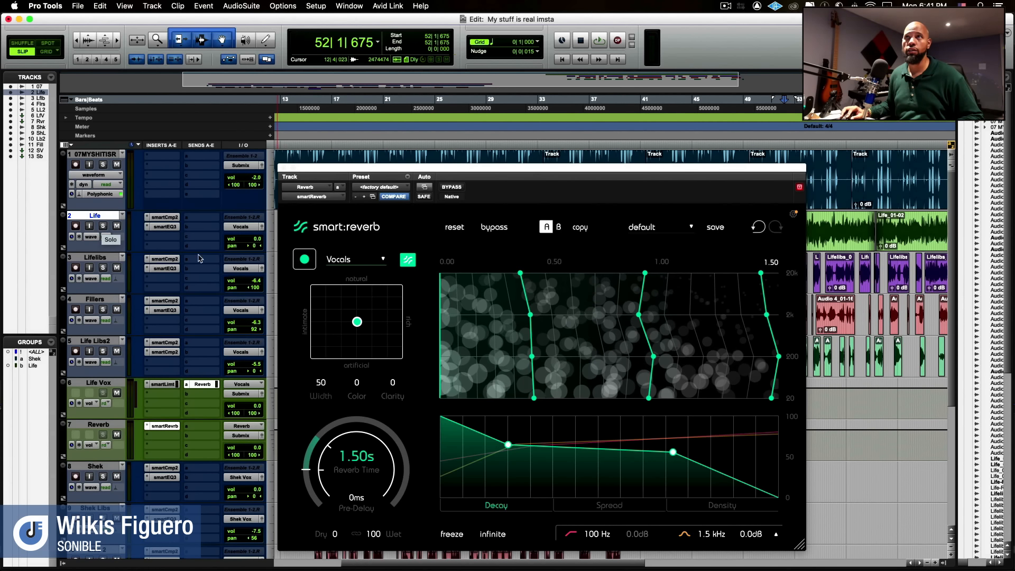
left_click(297, 261)
key("space")
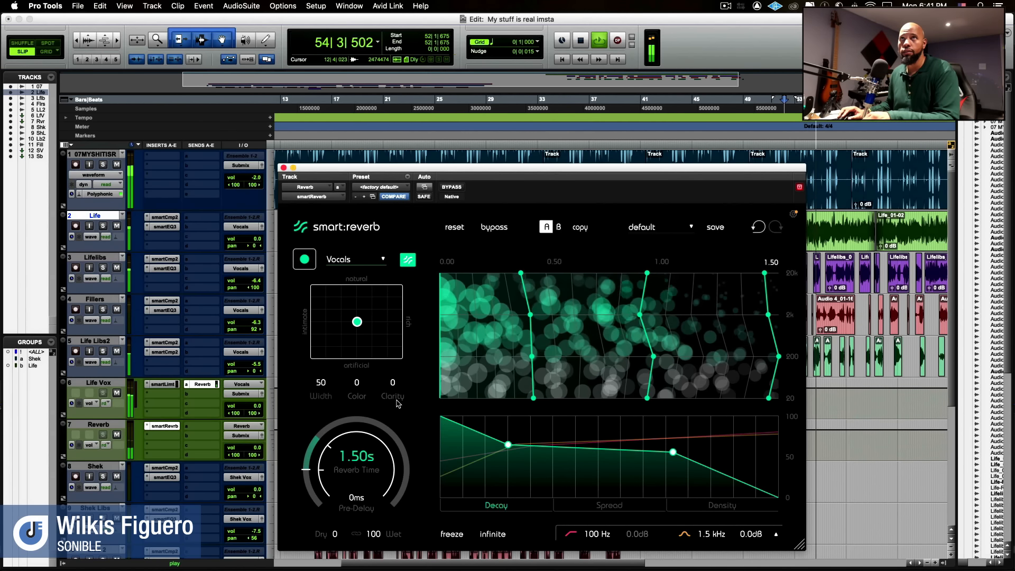
Step: Mute the 07MYSHITISR beat track to hear the vocals with reverb on their own, and stop playback
left_click(117, 165)
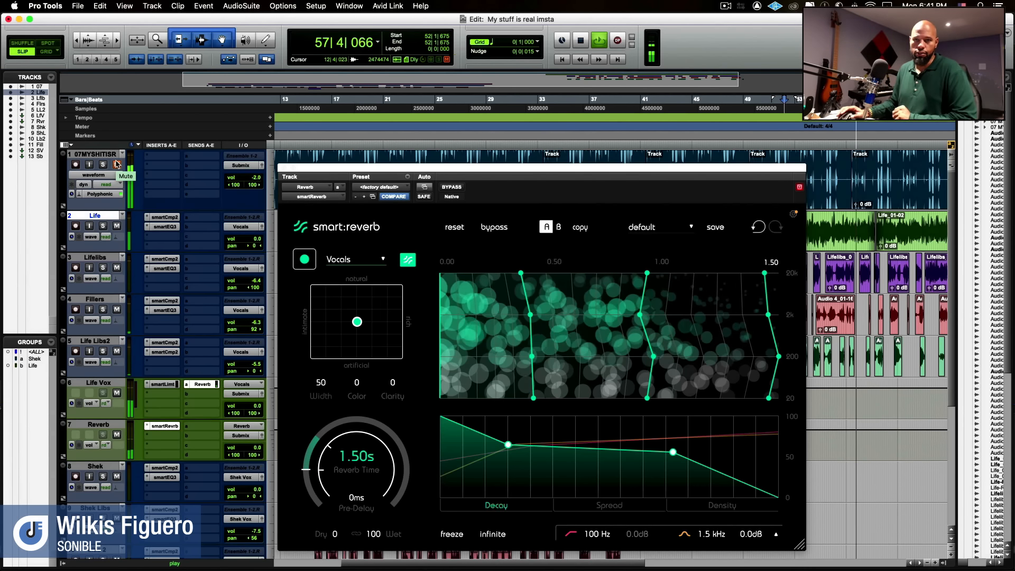
key("space")
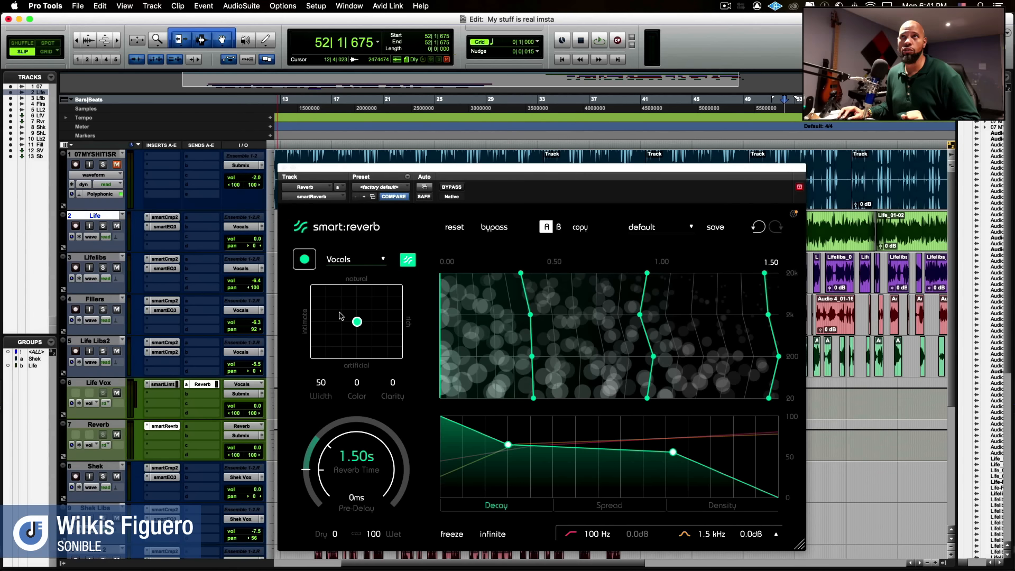
Step: Move the smart:reverb character point from the centre of the grid straight to its artificial edge
mouse_move(357, 320)
left_click(358, 323)
left_click_drag(359, 325, 359, 362)
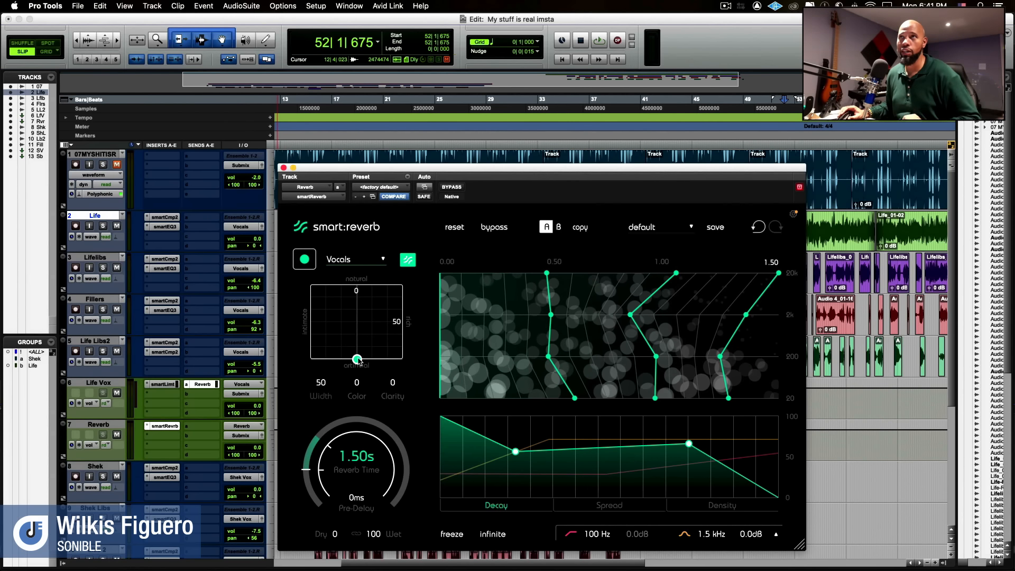
Step: During vocal playback, lengthen smart:reverb's middle decay line at 2 kHz and move both inner points of the Decay curve later
key("space")
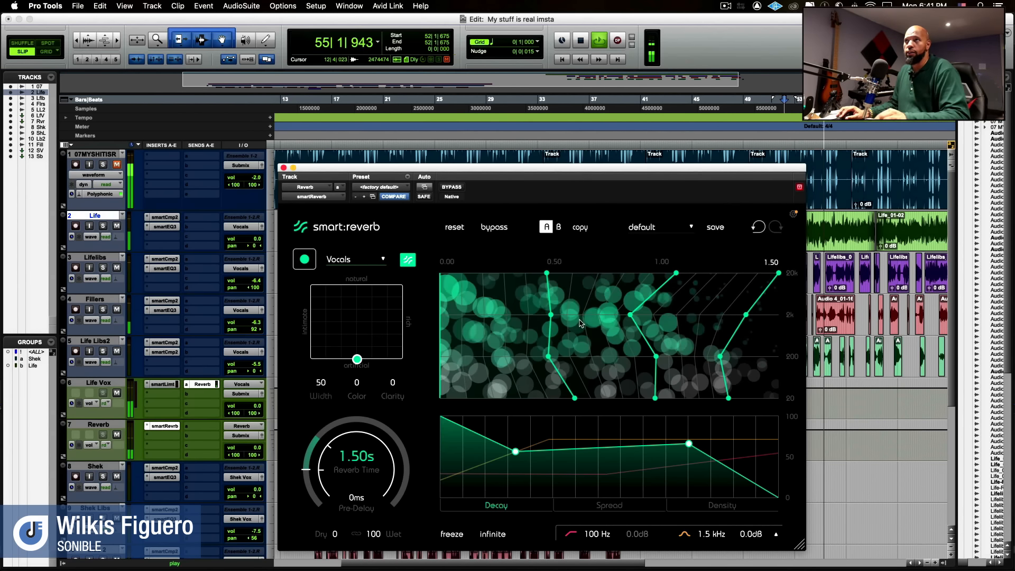
key("space")
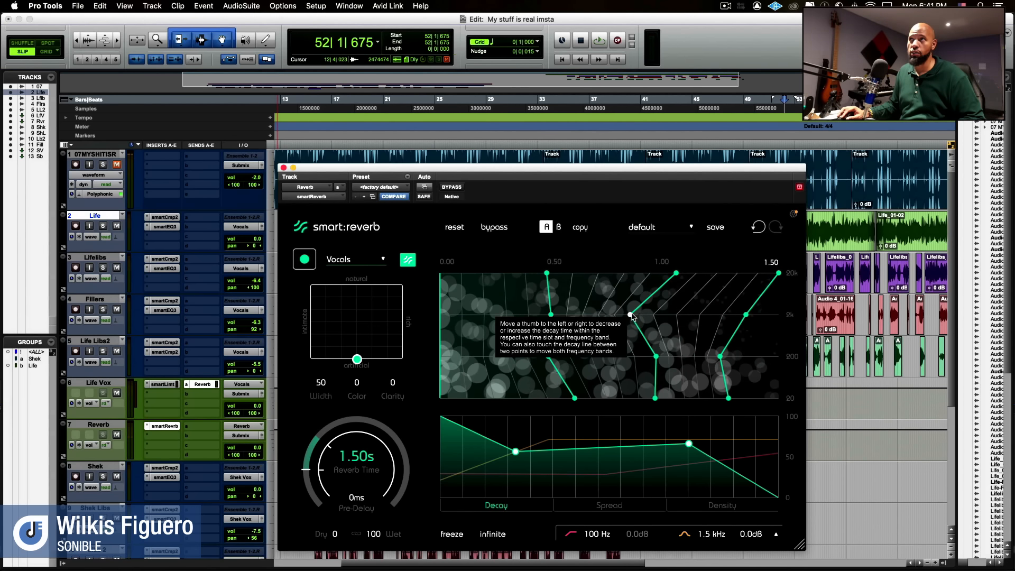
key("space")
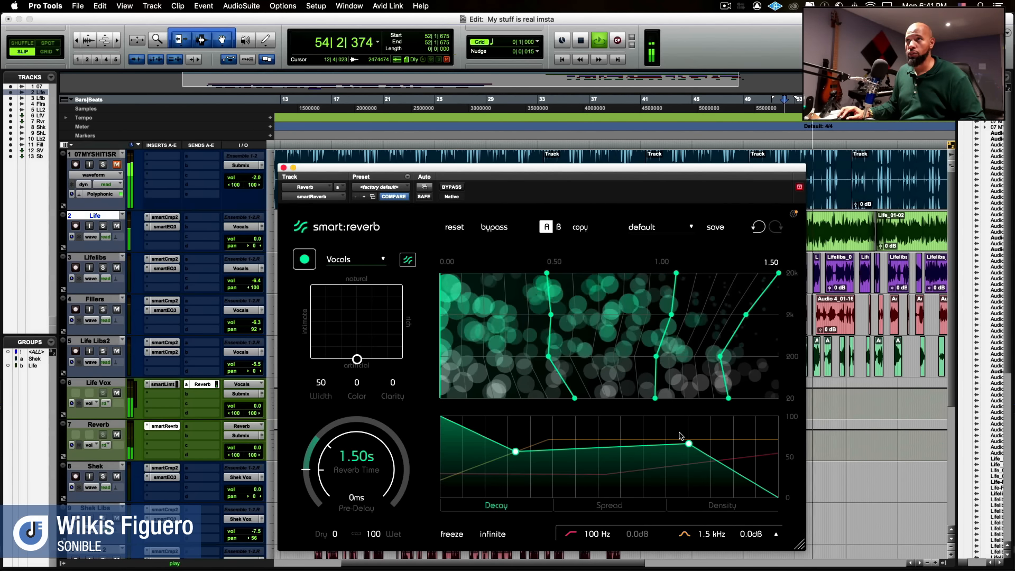
left_click_drag(688, 443, 709, 448)
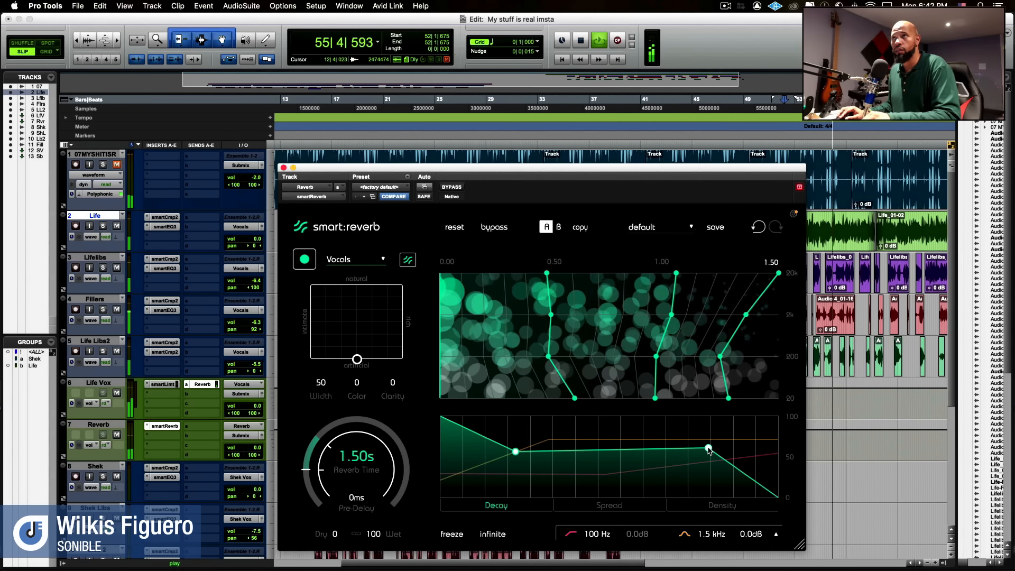
left_click_drag(515, 452, 552, 446)
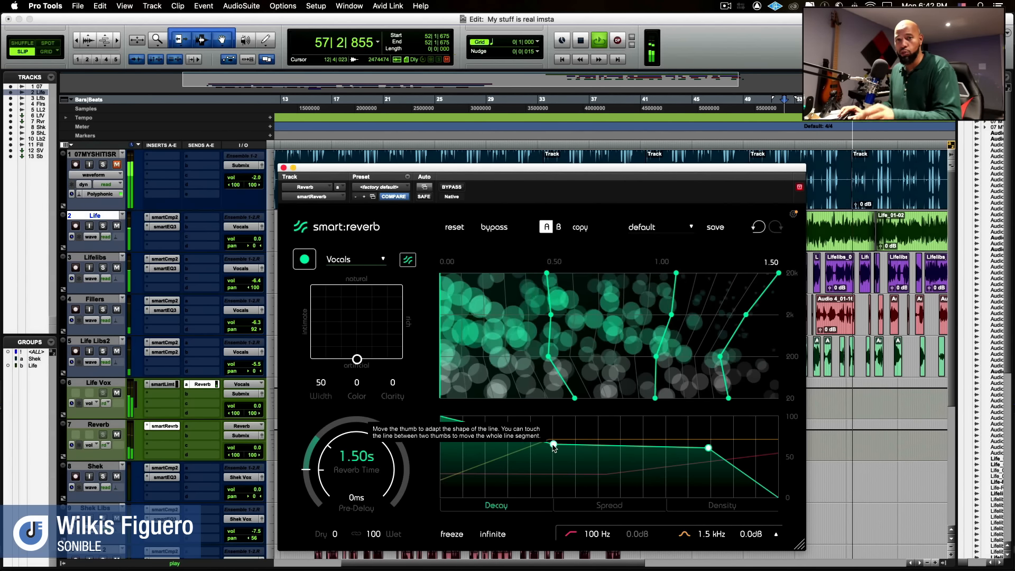
left_click_drag(708, 447, 716, 451)
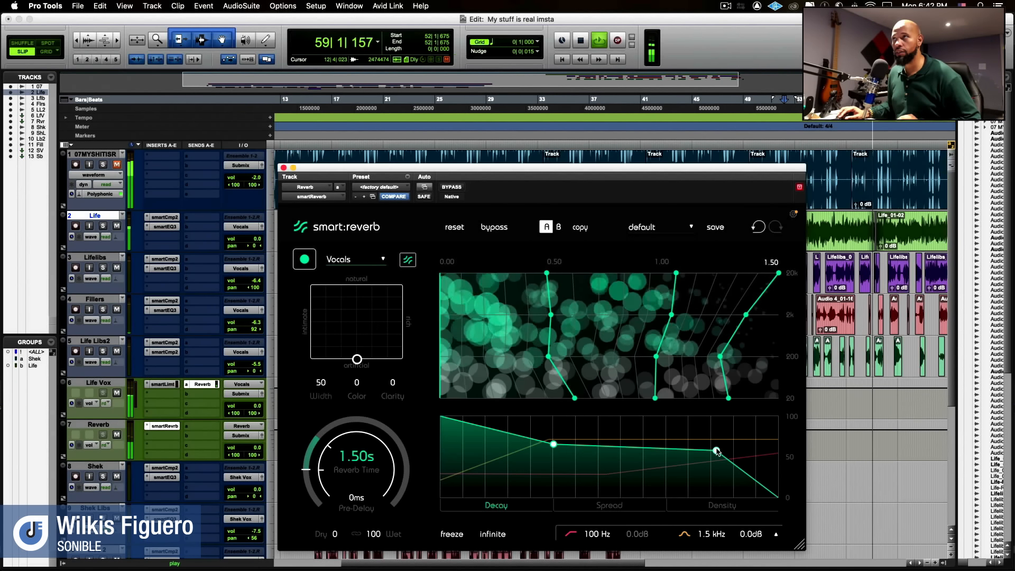
Step: Move the middle point of the smart:reverb Spread curve later and lower, and raise the middle point of the Density curve
left_click(635, 506)
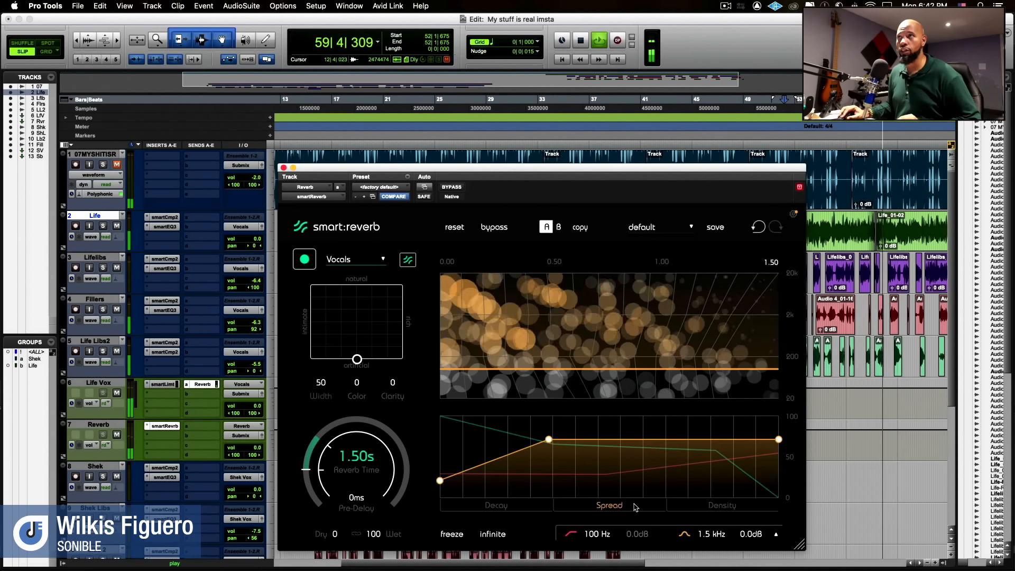
left_click_drag(548, 439, 573, 451)
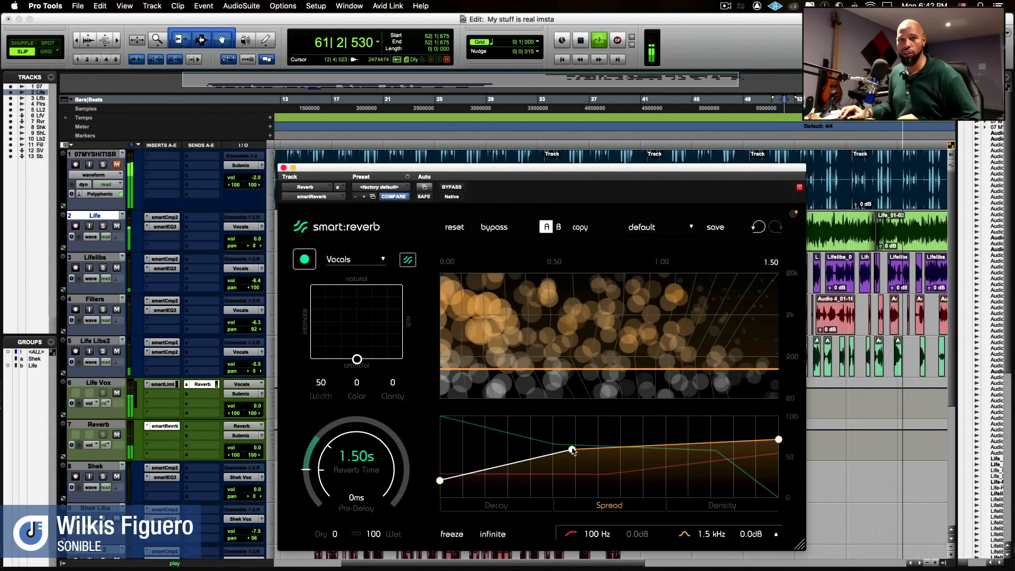
left_click(707, 505)
left_click_drag(606, 475, 608, 458)
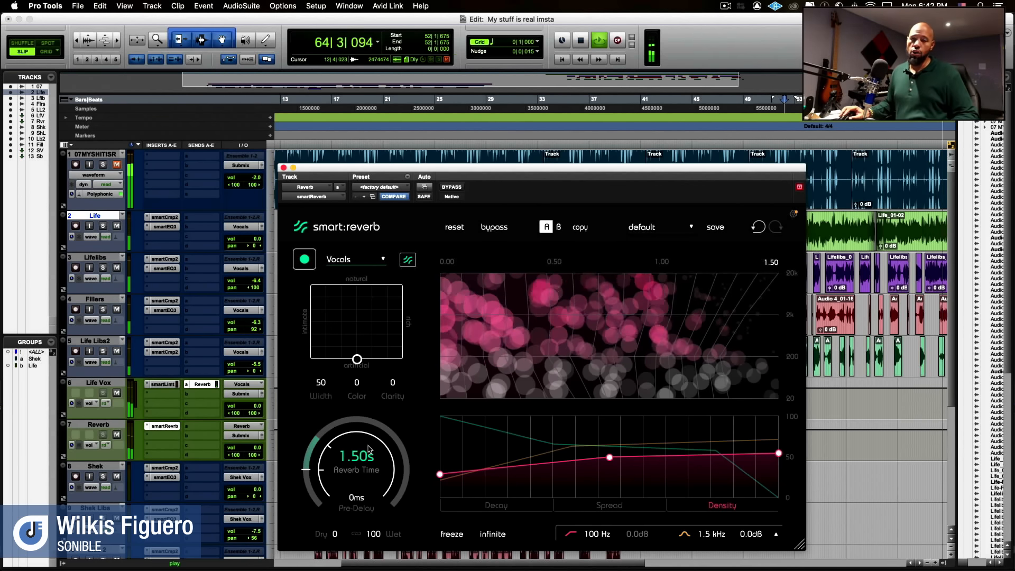
Step: Set the smart:reverb pre-delay to 44 ms and the color to 37, listening to the vocals
key("space")
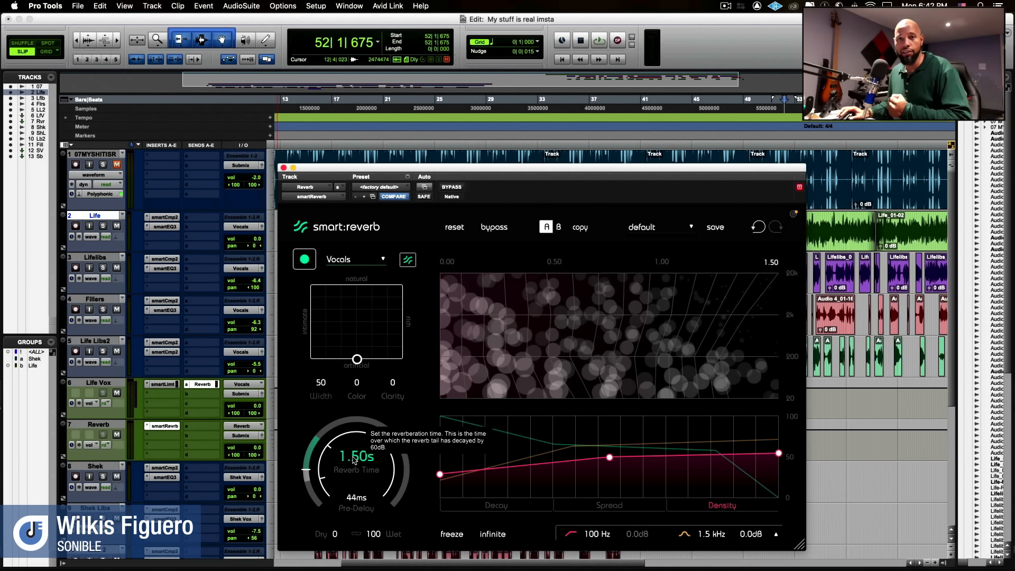
key("space")
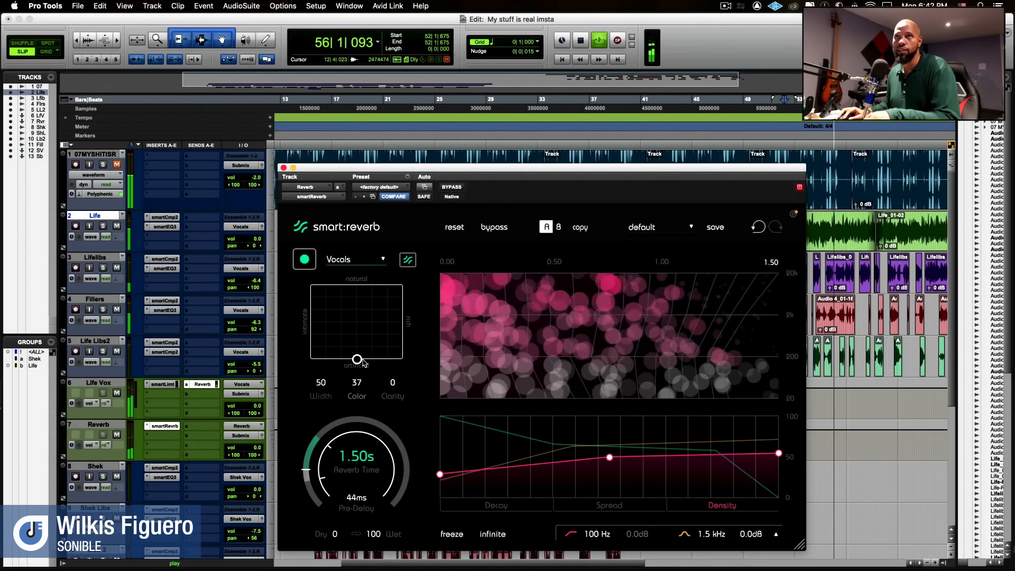
mouse_move(363, 363)
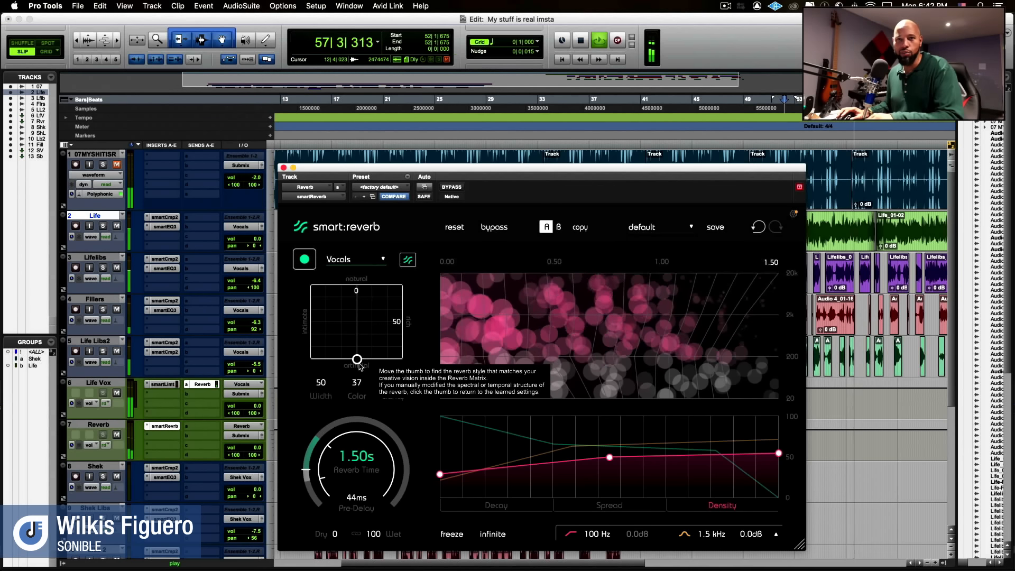
key("space")
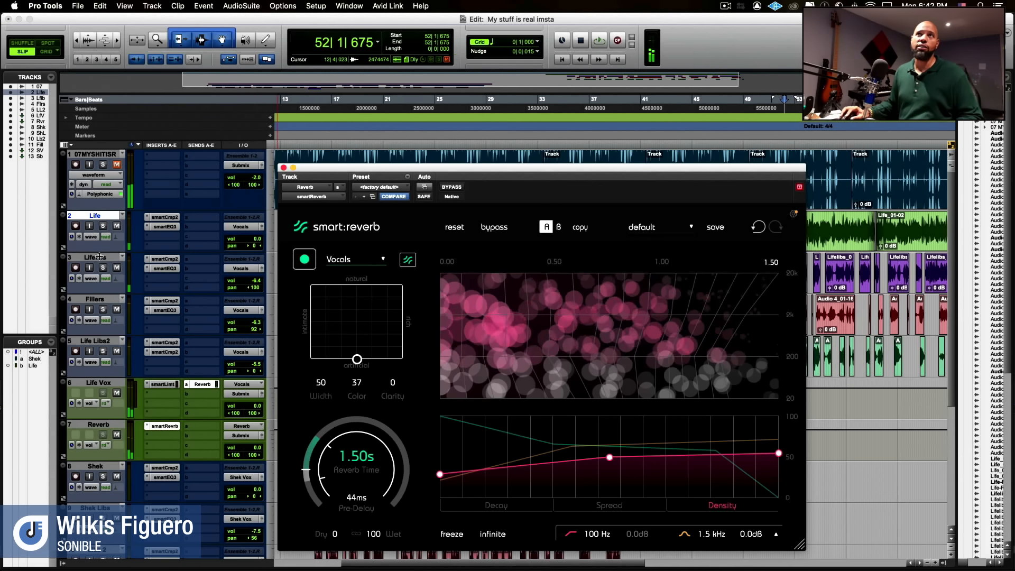
Step: Unmute the 07MYSHITISR beat track and lower the Life Vox send to Reverb to -13.7 dB during playback
left_click(117, 164)
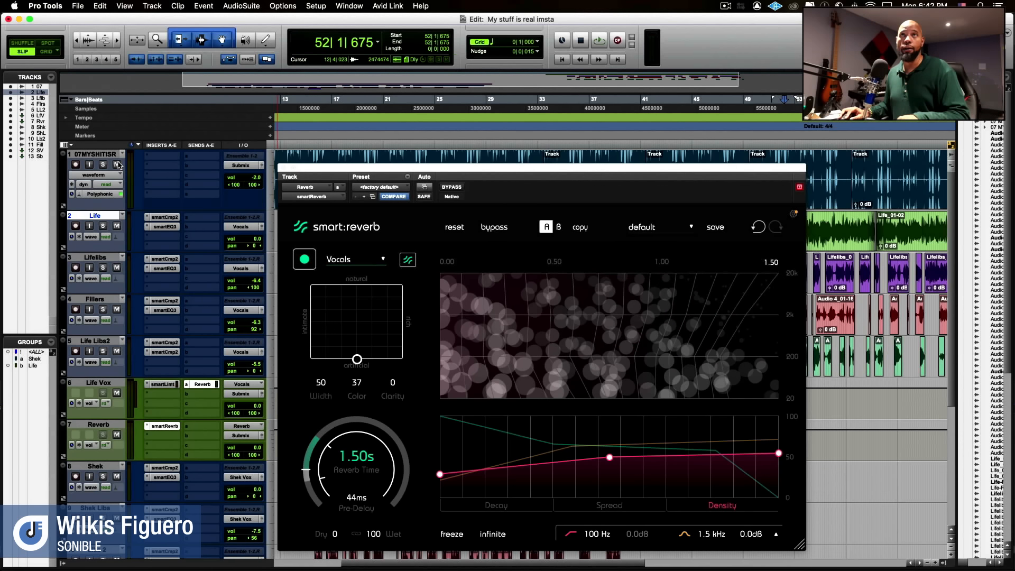
key("space")
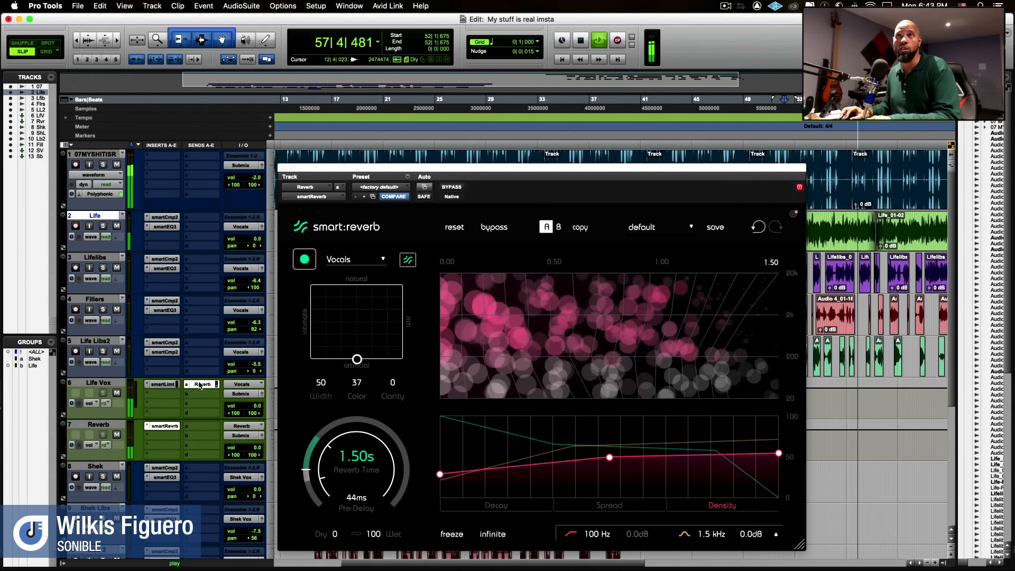
left_click_drag(304, 171, 488, 183)
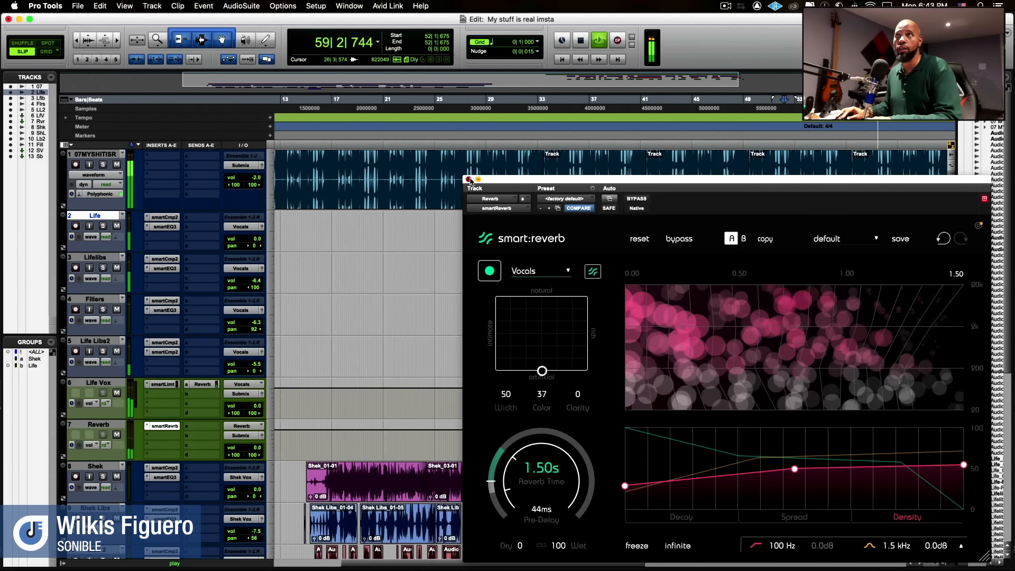
left_click(469, 181)
left_click(202, 384)
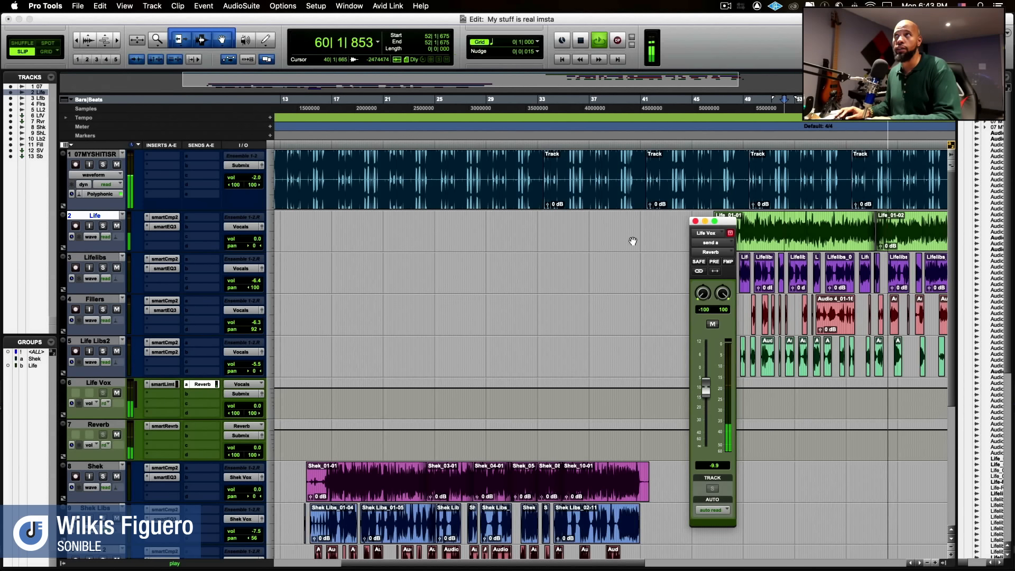
left_click_drag(724, 220, 257, 137)
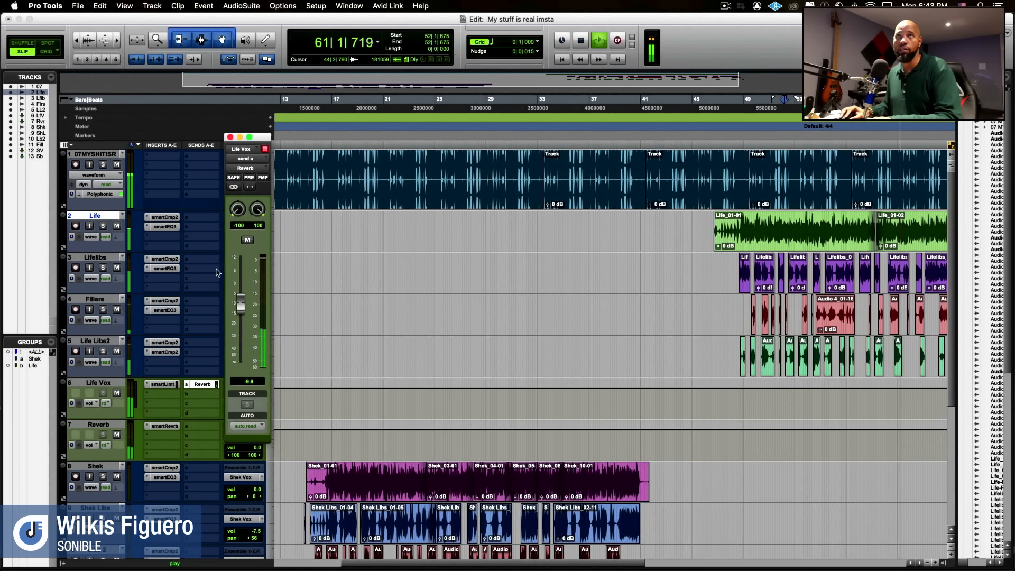
left_click(164, 426)
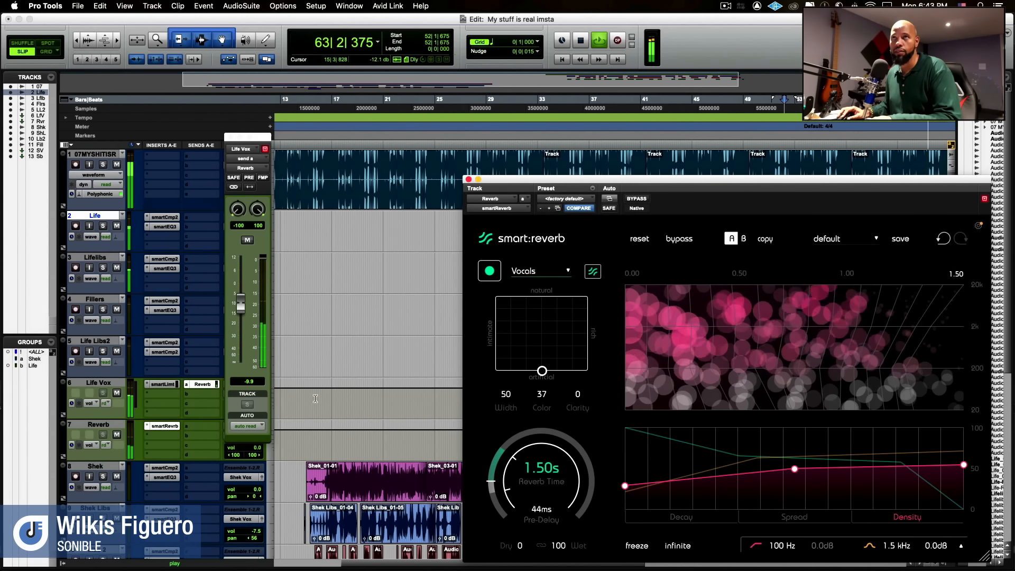
left_click_drag(240, 306, 241, 312)
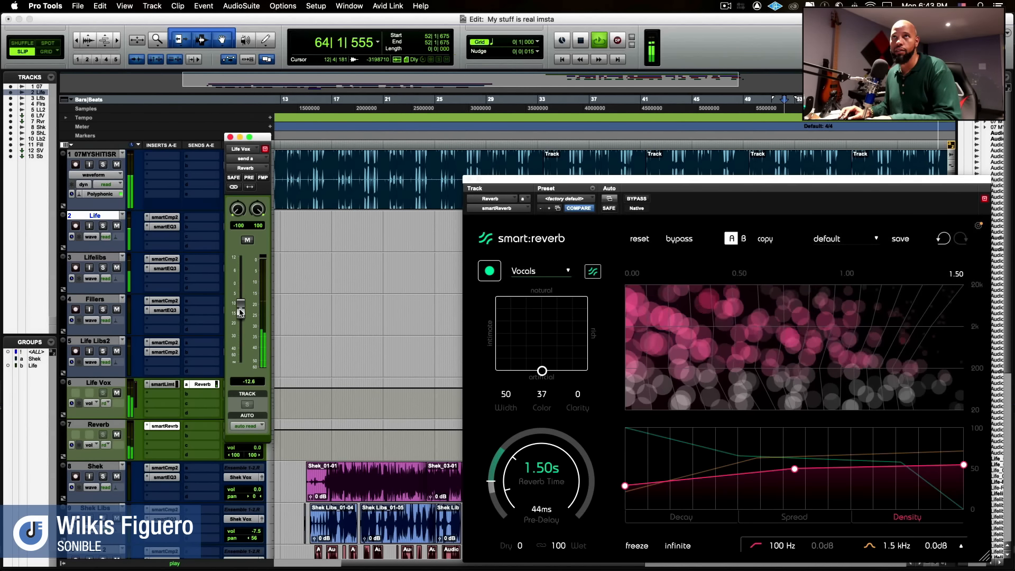
key("space")
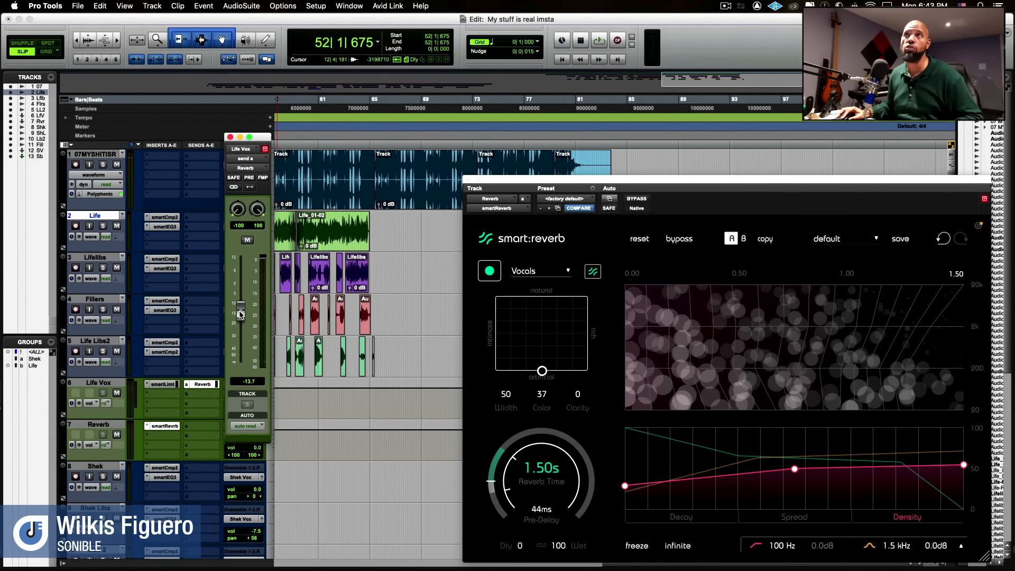
Step: Compare the mix with smart:reverb bypassed and active during playback, and close the reverb and send windows
key("space")
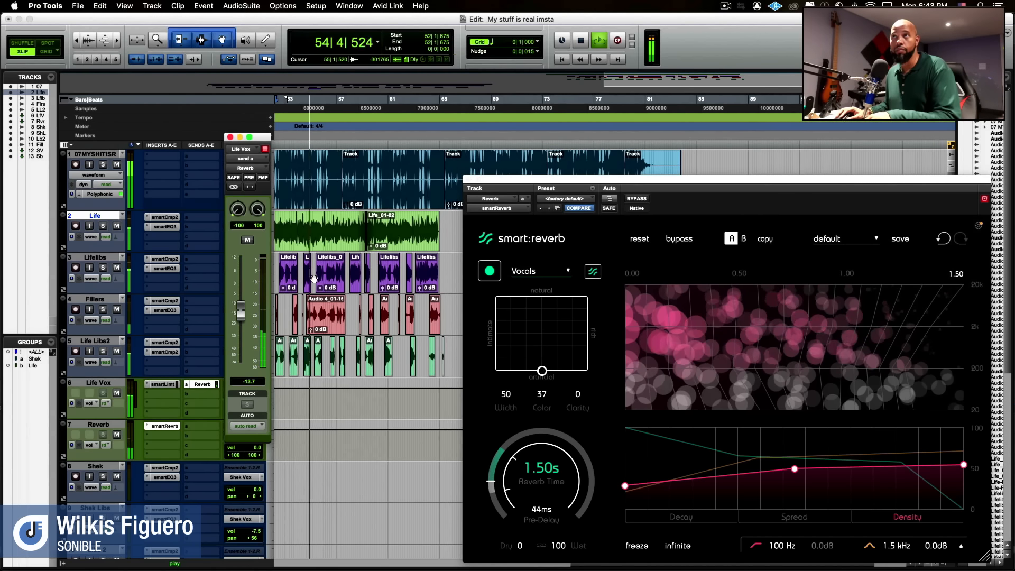
left_click(644, 199)
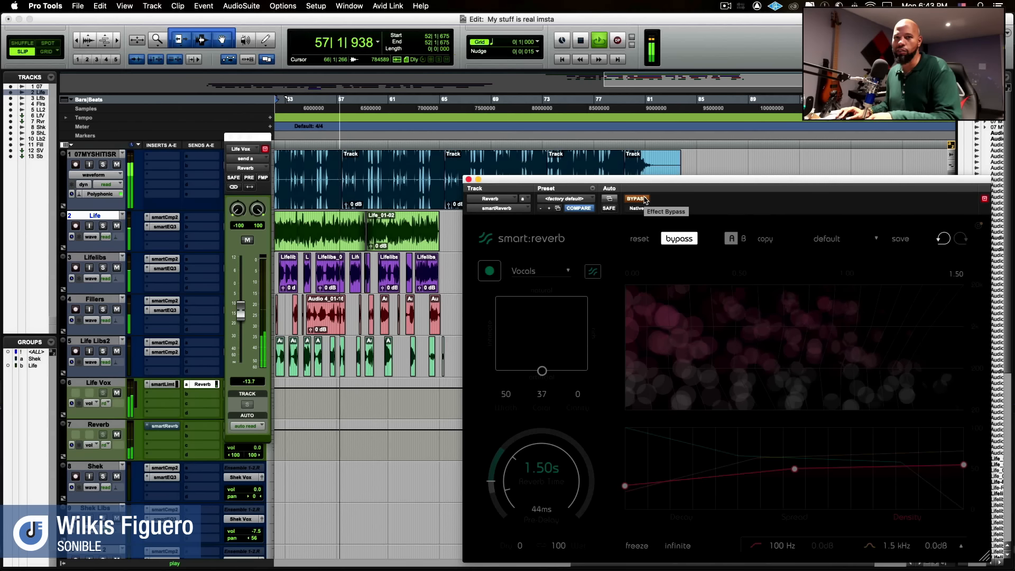
left_click(637, 199)
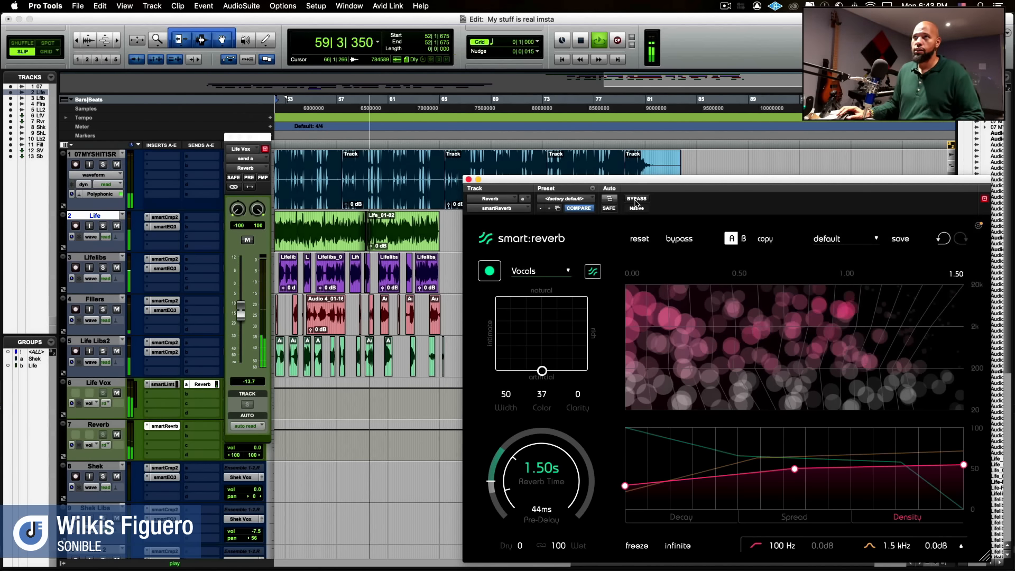
key("space")
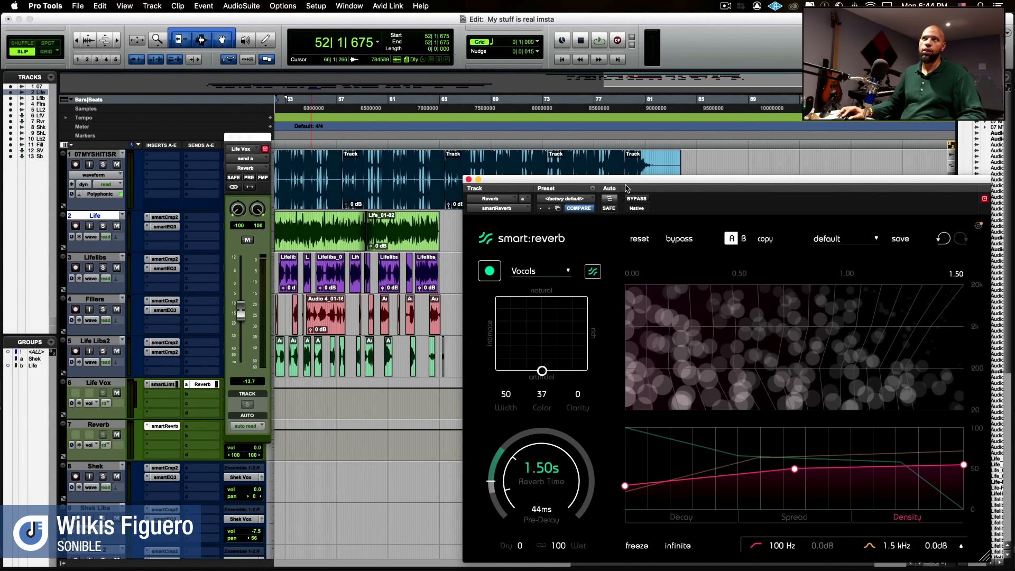
left_click(469, 180)
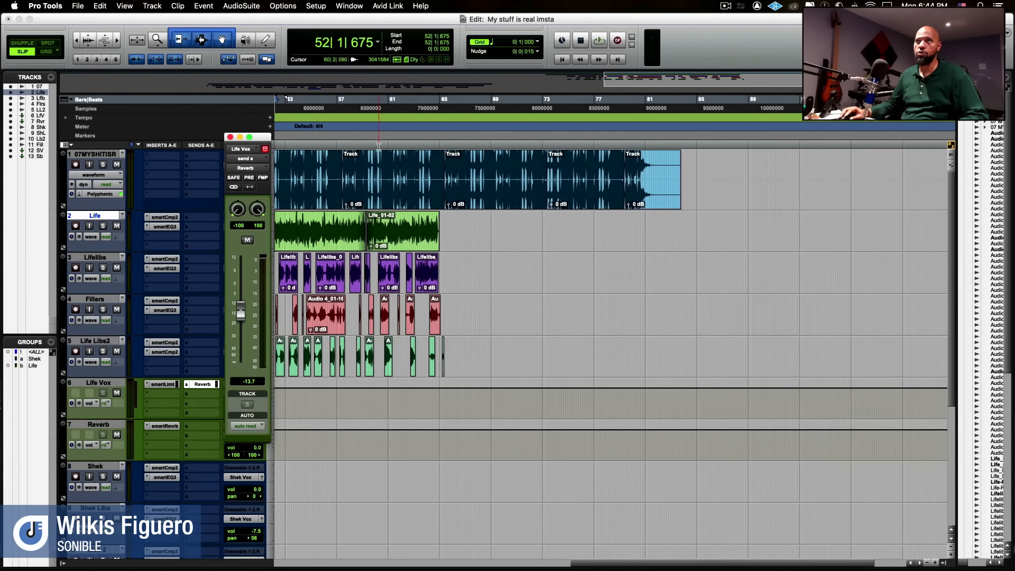
left_click(230, 137)
Step: Mute the Submix track briefly during playback to check that the whole mix runs through it, and unmute it
scroll(239, 271, "down", 5)
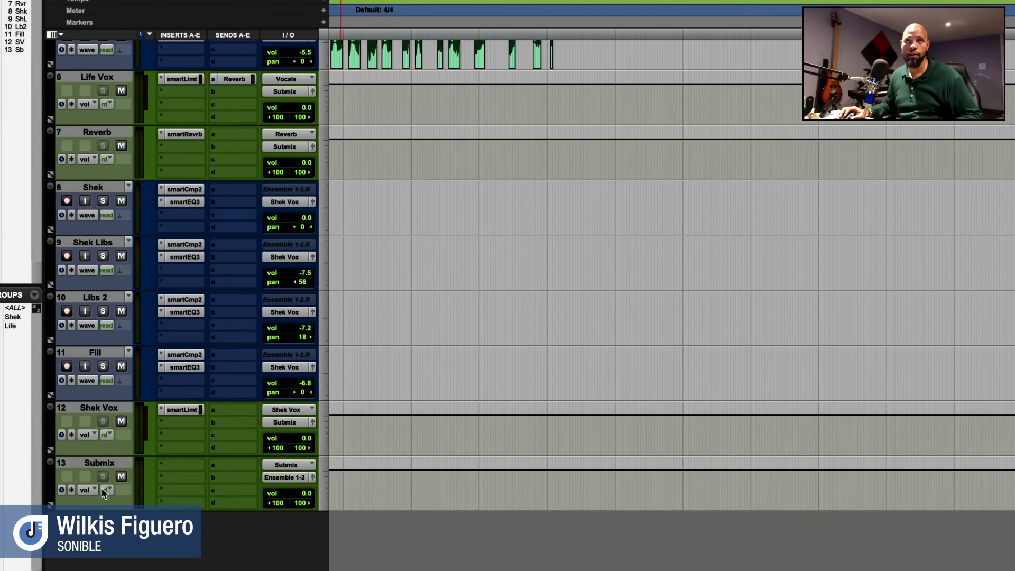
key("space")
left_click(120, 477)
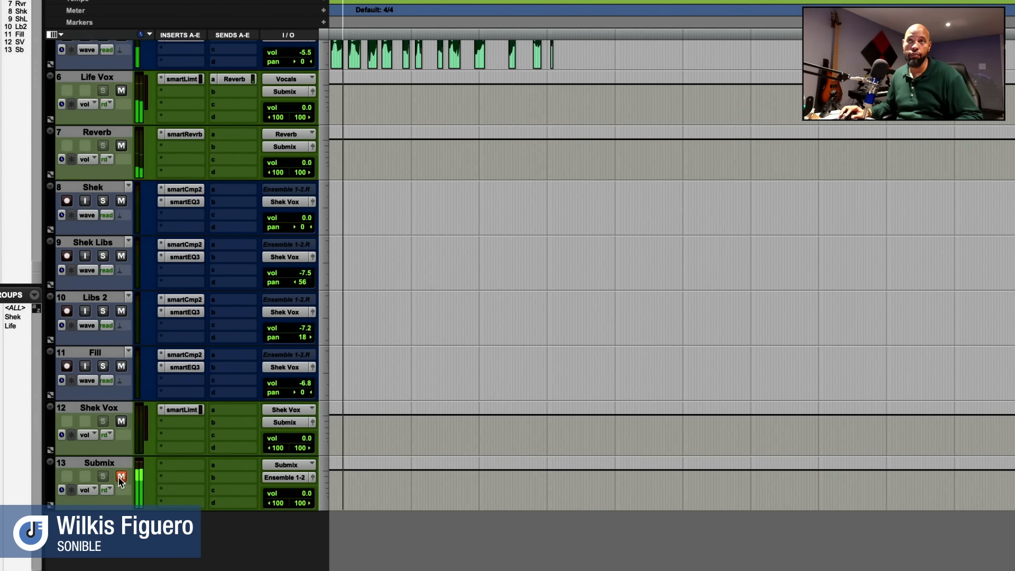
key("space")
left_click(121, 478)
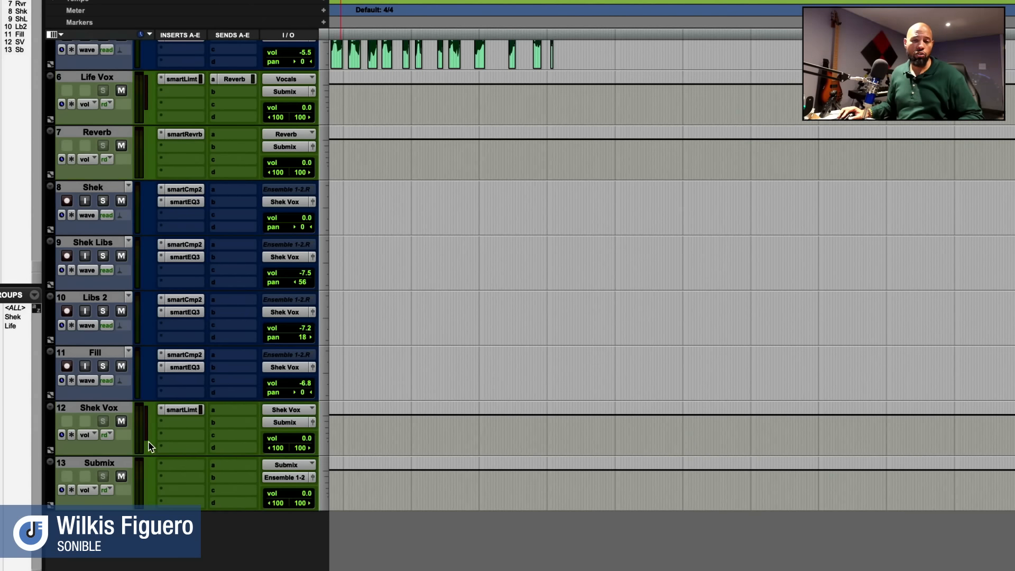
Step: Insert the stereo smartLimit plug-in on the Submix track and move it to insert slot b
left_click(159, 465)
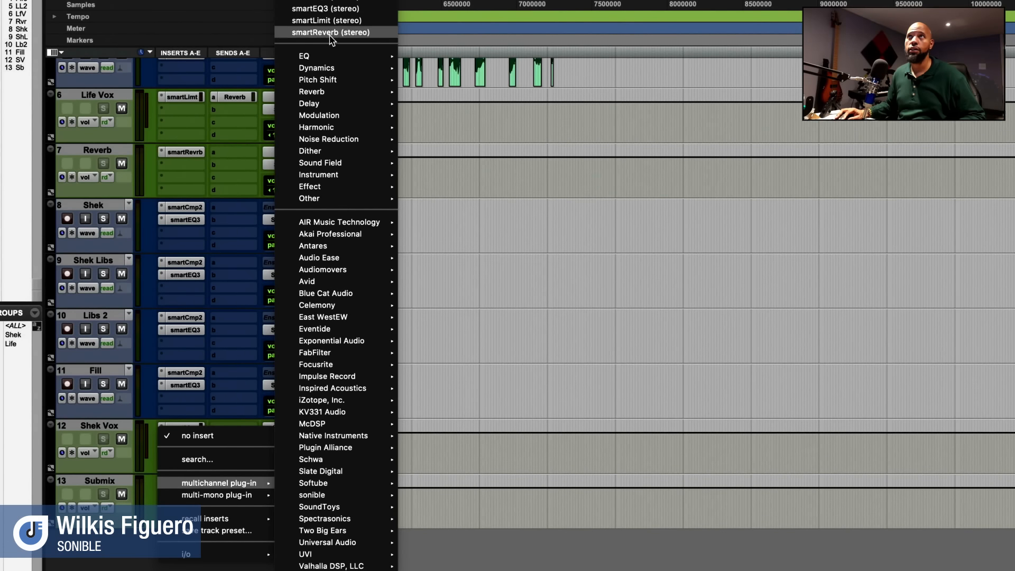
left_click(326, 21)
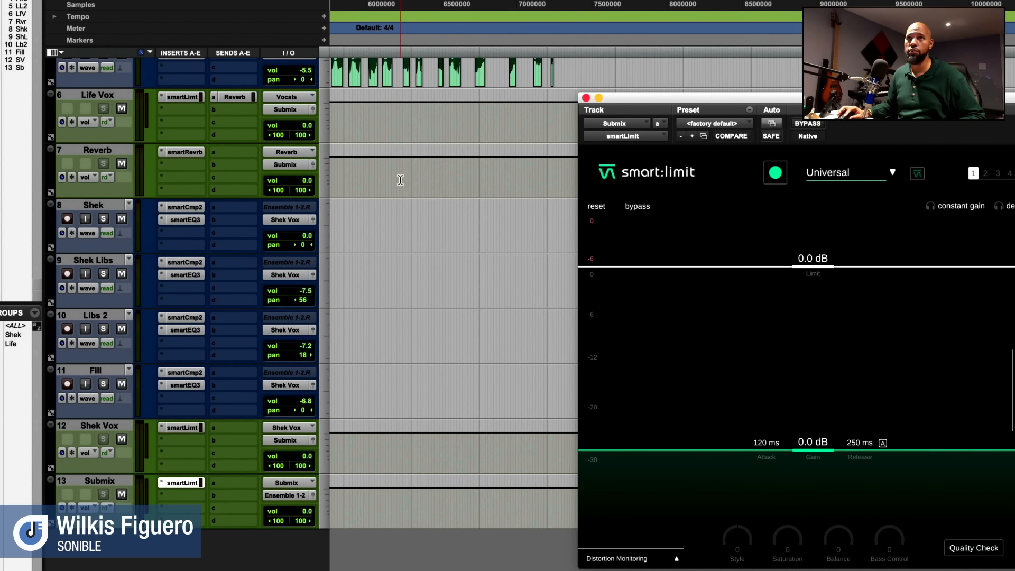
left_click_drag(670, 100, 344, 83)
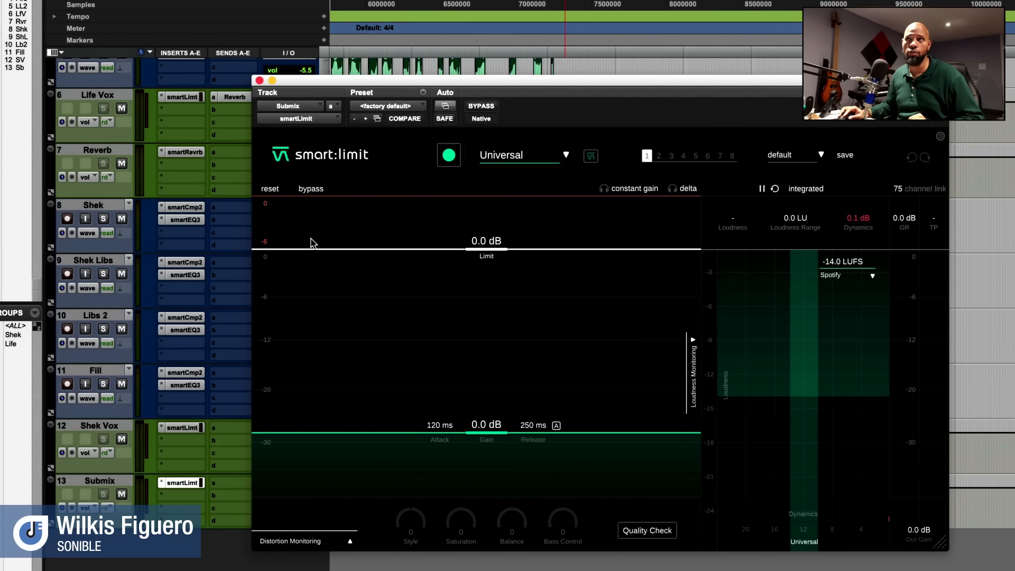
left_click_drag(189, 483, 180, 495)
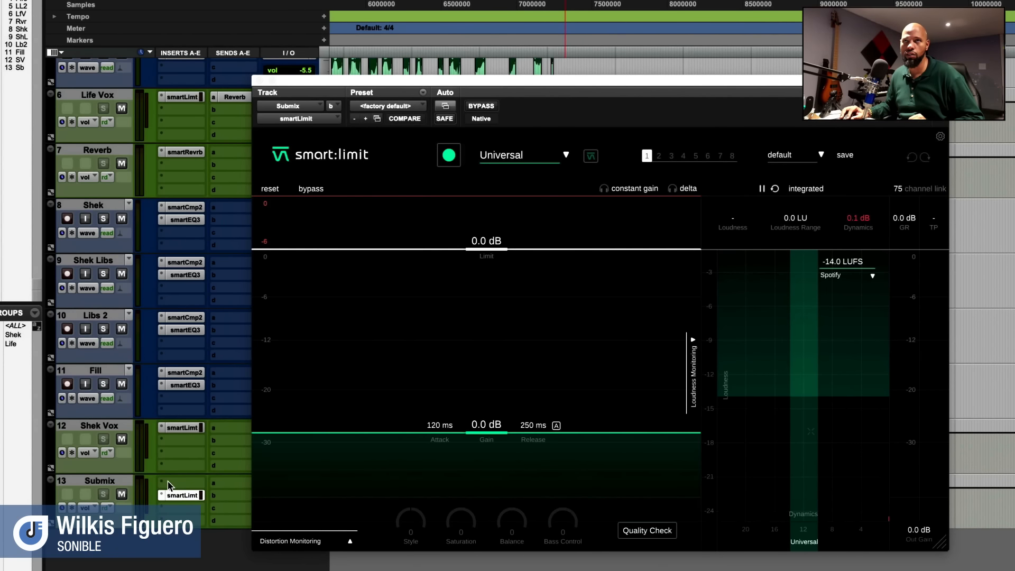
Step: Insert the stereo smartEQ3 plug-in in slot a of the Submix track, ahead of the limiter
left_click(169, 485)
mouse_move(222, 483)
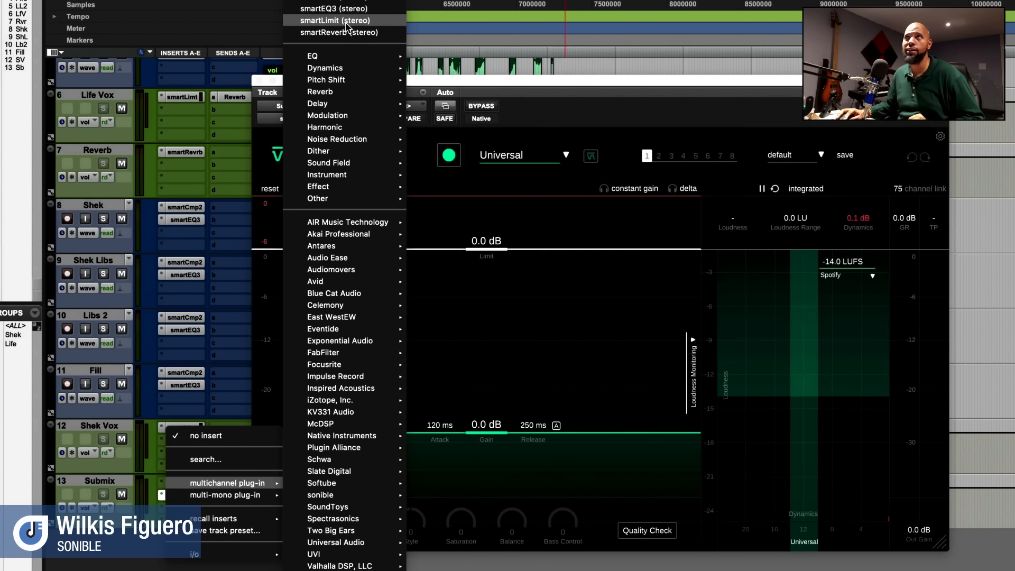
left_click(333, 8)
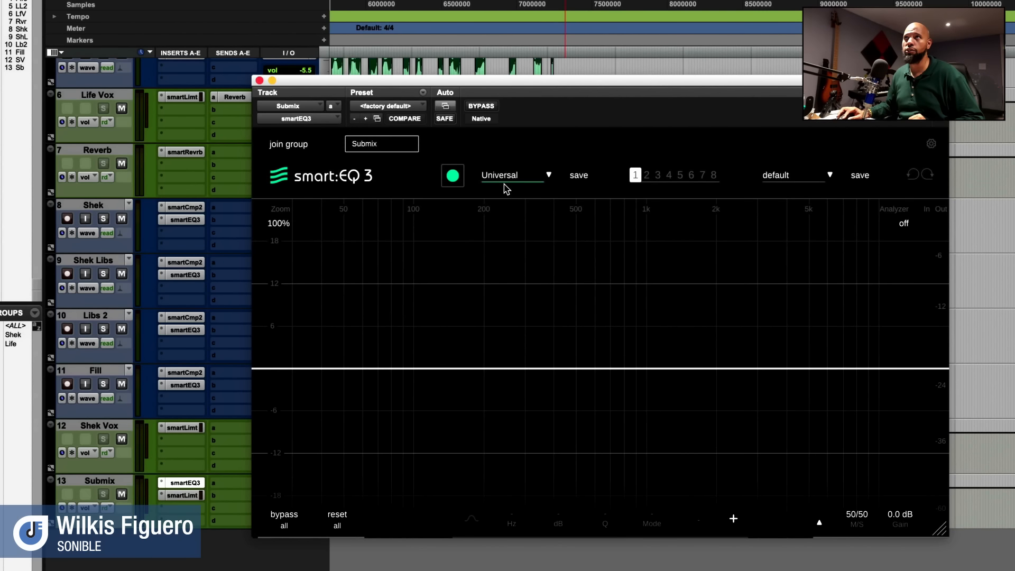
Step: Keep the Universal profile in the Submix smart:EQ 3 after browsing the factory profiles, and let it learn the mix during playback
left_click(507, 179)
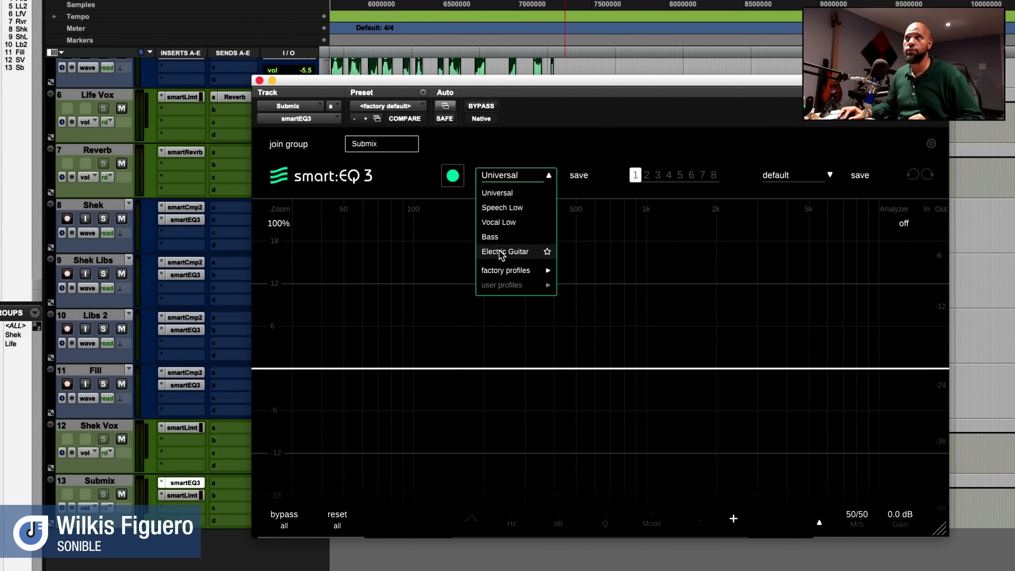
mouse_move(495, 275)
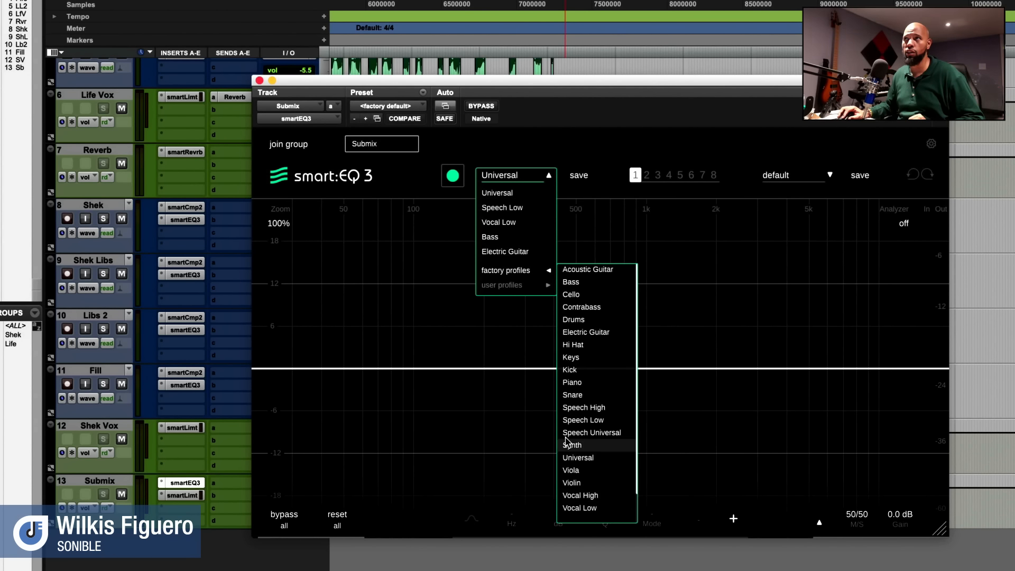
left_click(422, 184)
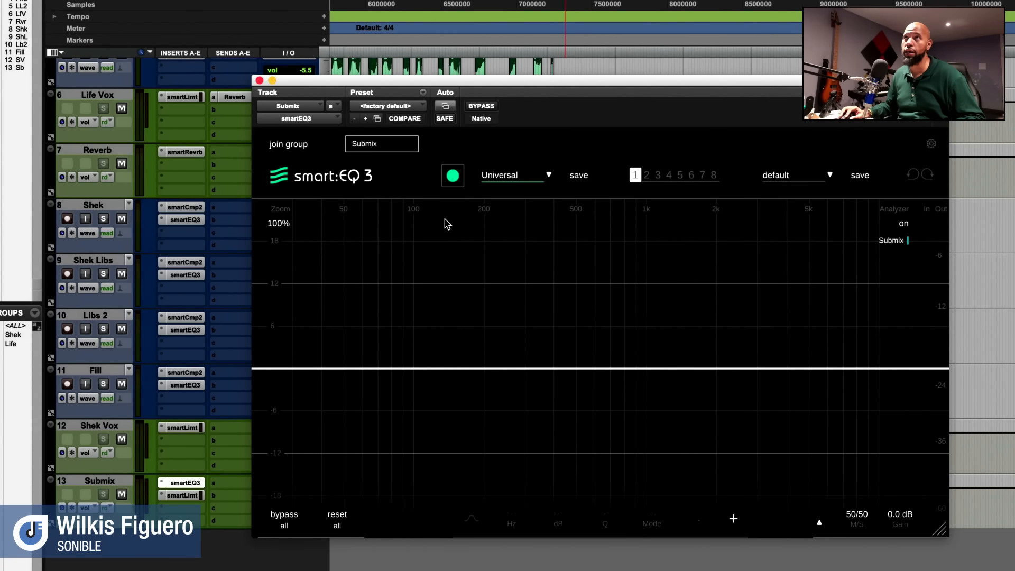
left_click(452, 176)
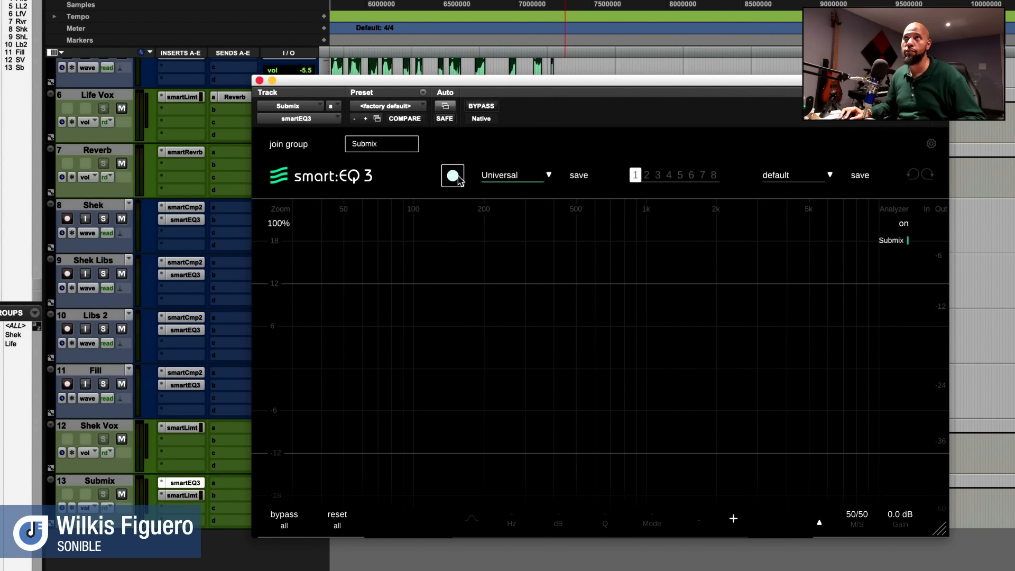
key("space")
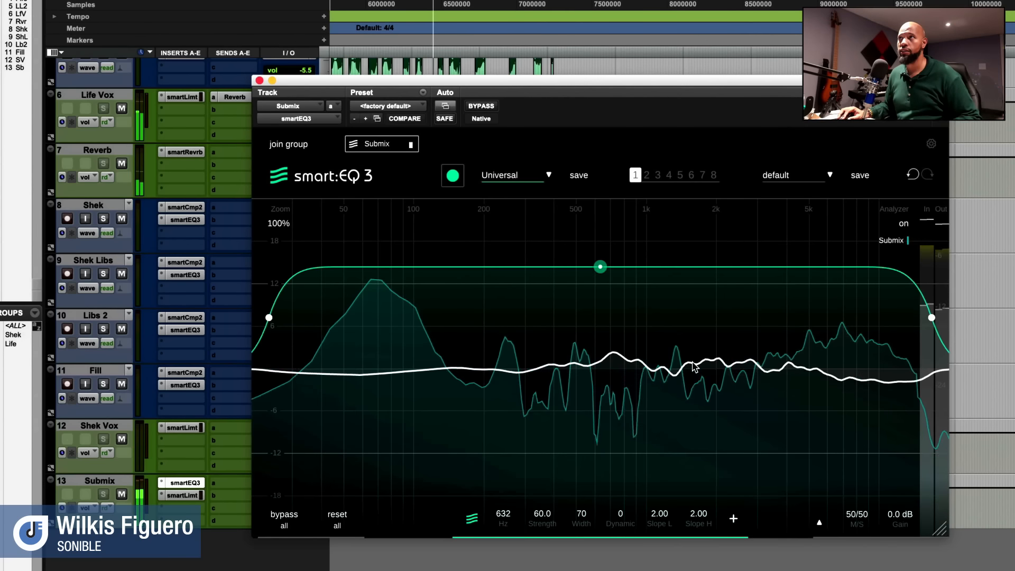
Step: Add two EQ boosts to the Submix curve, 3.0 dB at 1.6 kHz and 4.2 dB at 7.1 kHz, and stop playback
double_click(694, 365)
left_click_drag(694, 366, 697, 353)
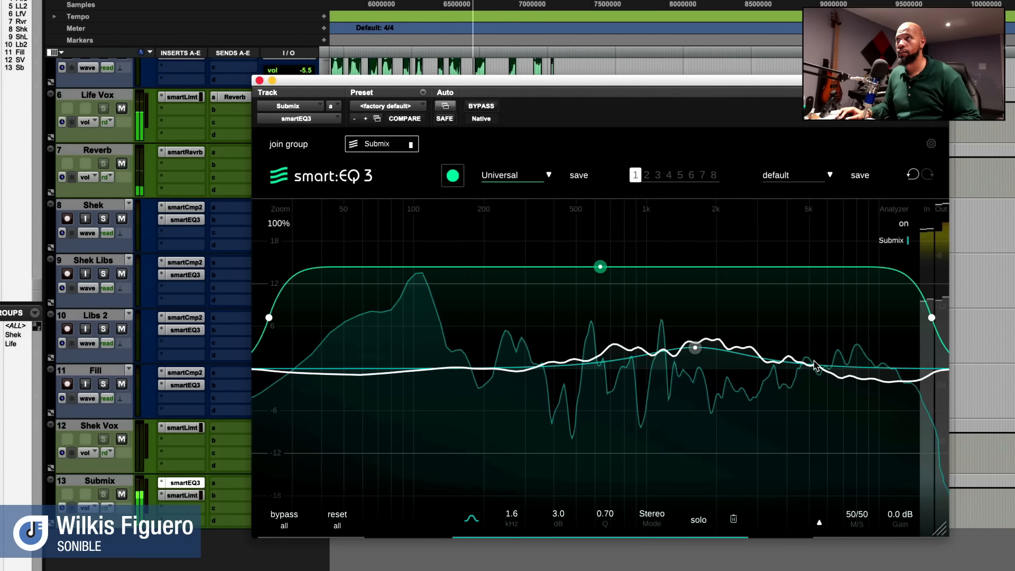
double_click(830, 370)
left_click_drag(830, 372, 845, 338)
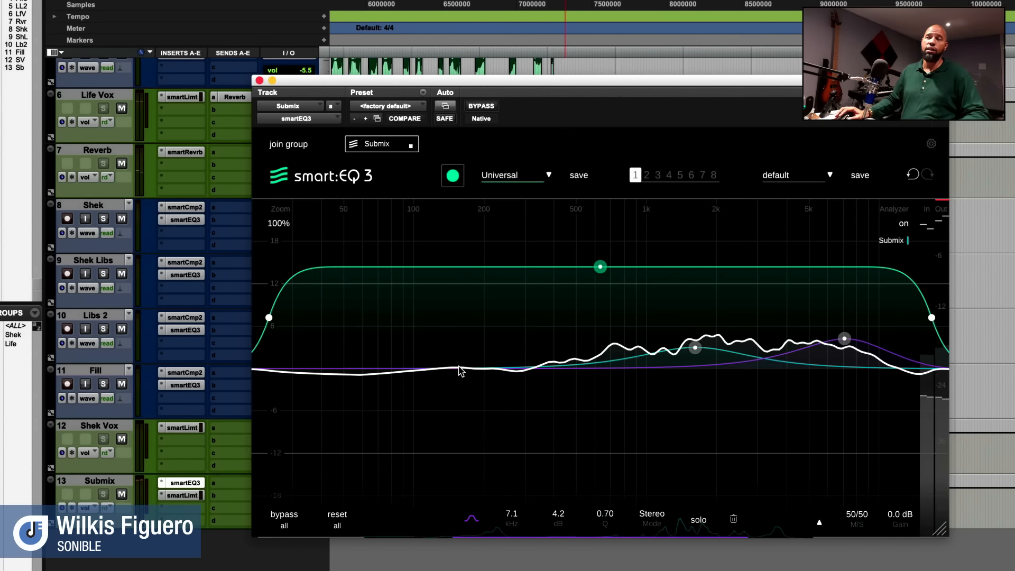
key("space")
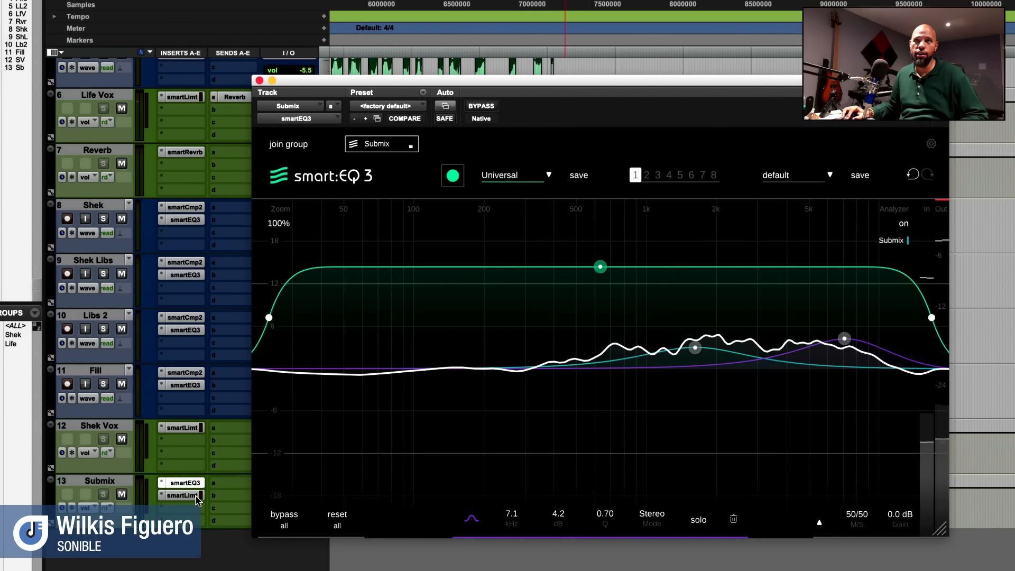
Step: Open smart:limit on the Submix track and choose the Hip Hop Boom Bap profile
left_click(199, 497)
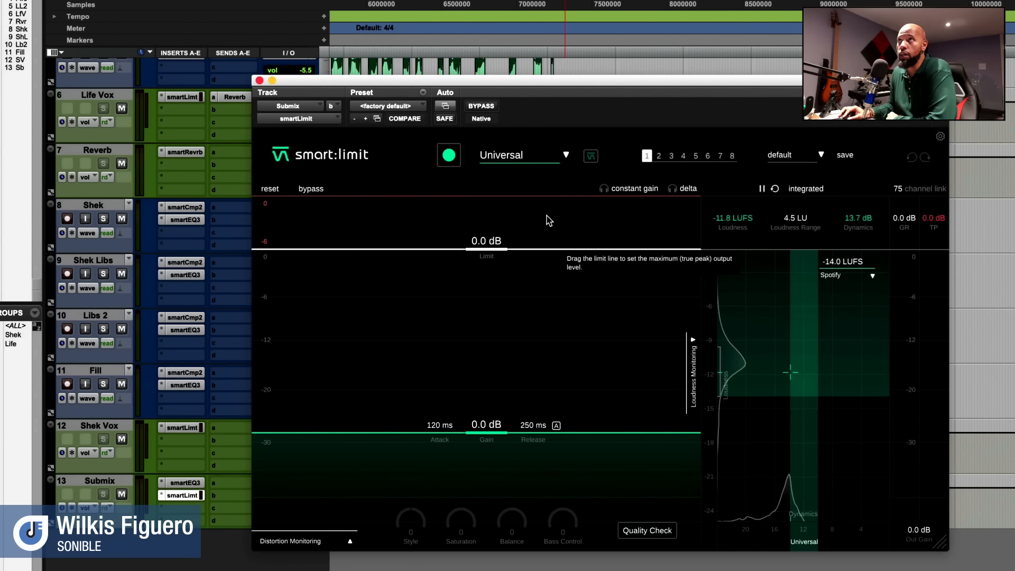
left_click(531, 155)
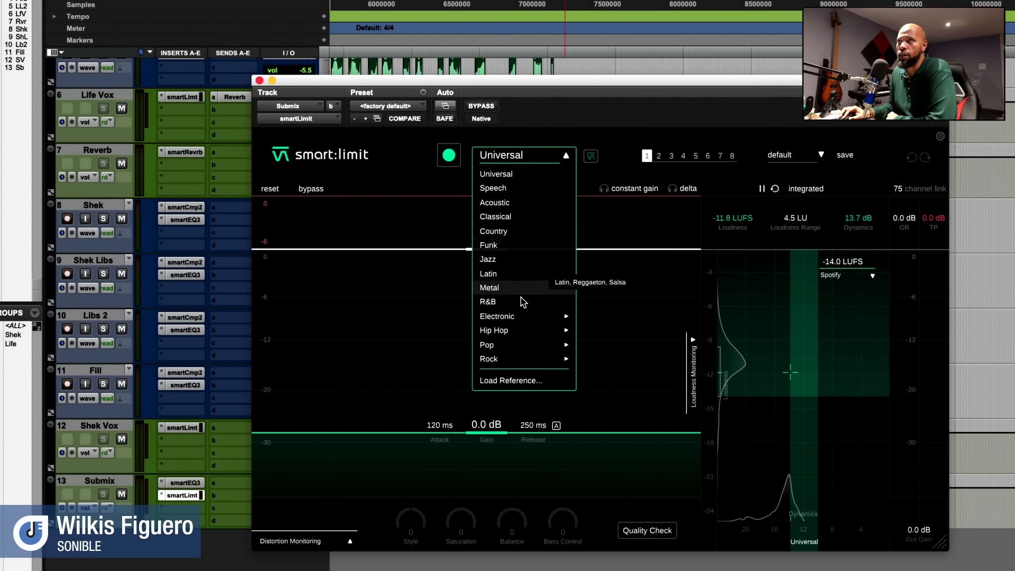
mouse_move(512, 331)
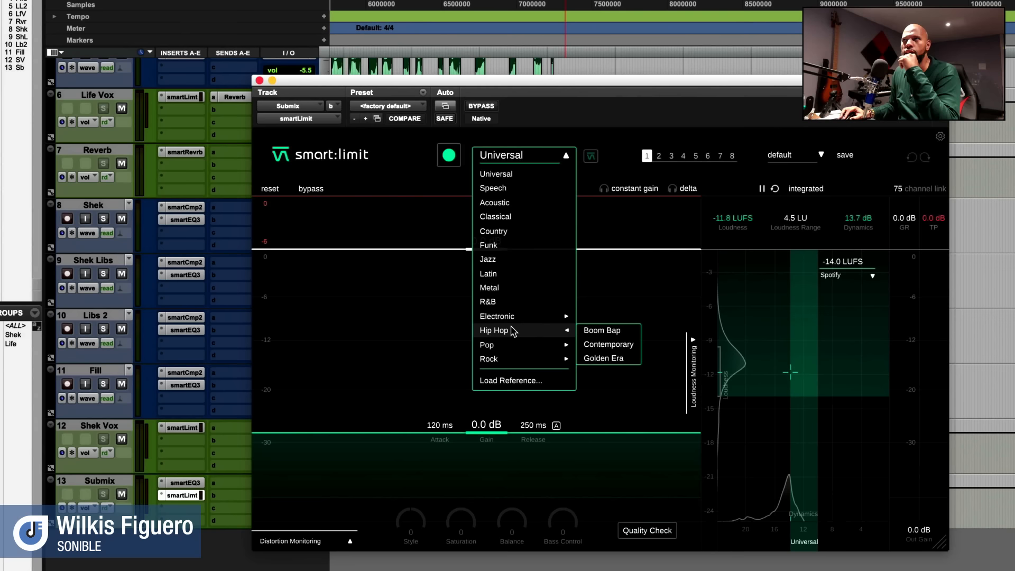
left_click(596, 331)
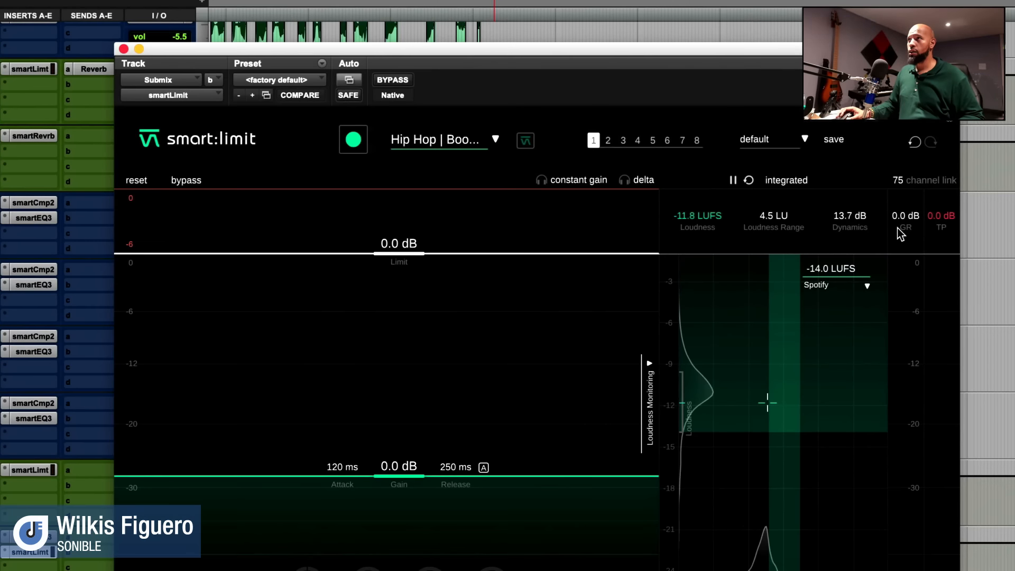
Step: Try Apple Music as the limiter's loudness target, and return the target to Spotify
mouse_move(900, 233)
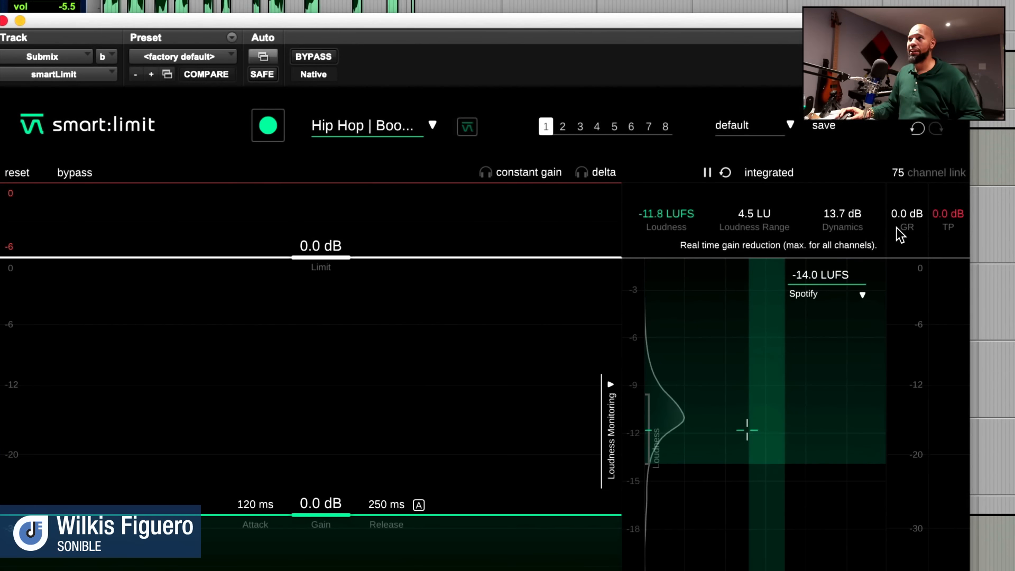
left_click(862, 296)
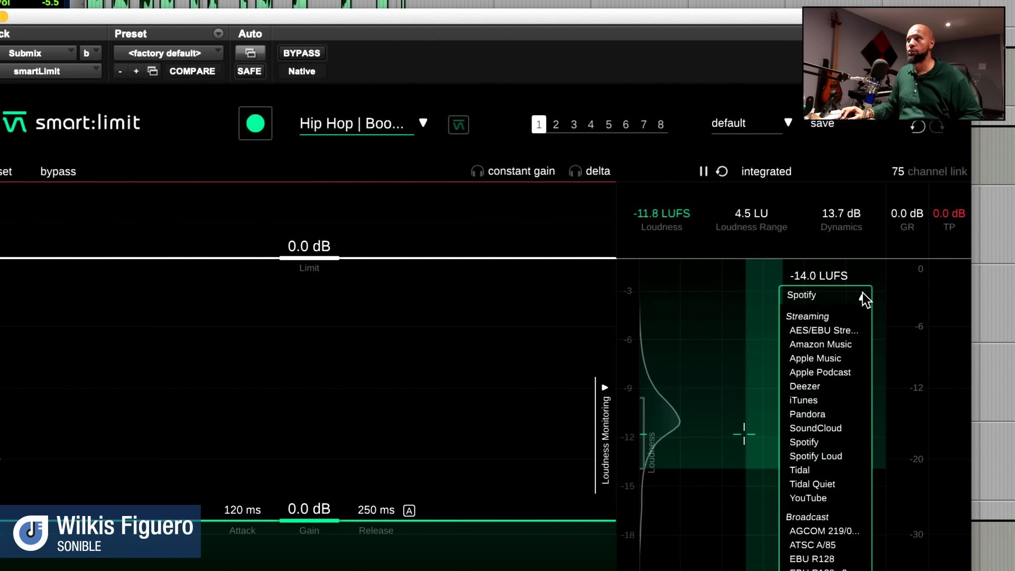
left_click(846, 358)
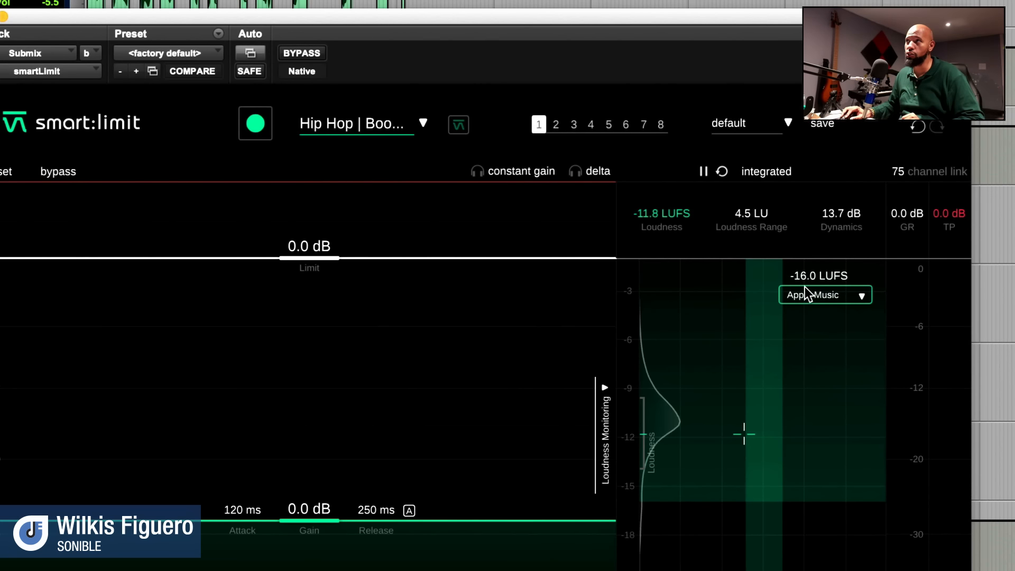
left_click(854, 294)
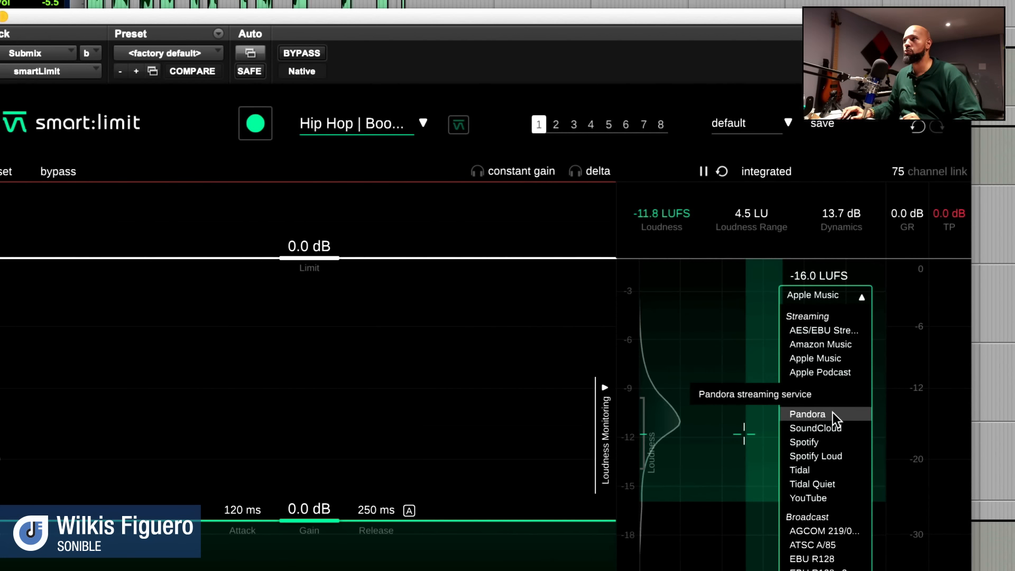
left_click(832, 443)
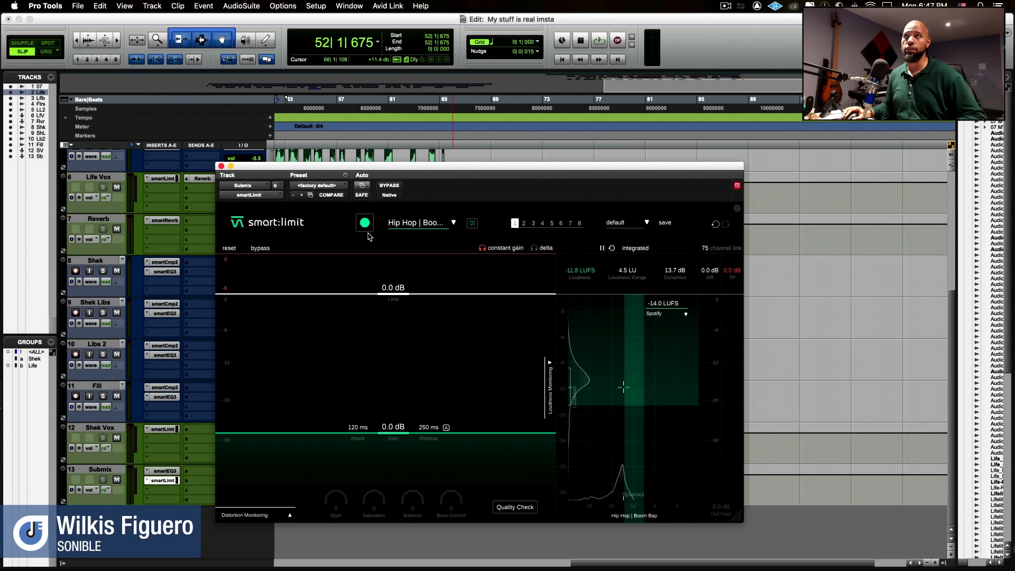
Step: Let smart:limit learn the Submix during playback and turn on the Quality Check
key("space")
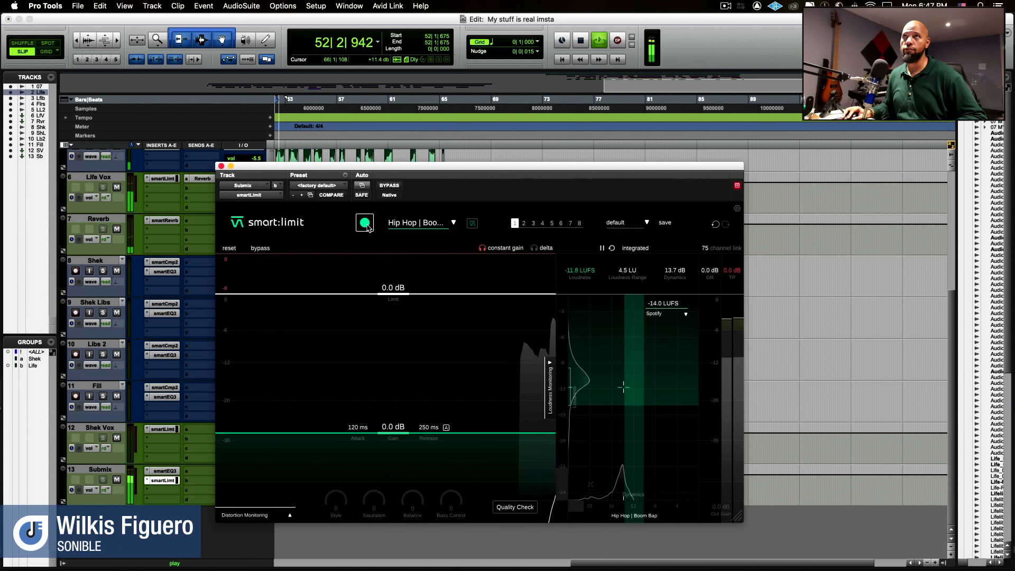
left_click(367, 226)
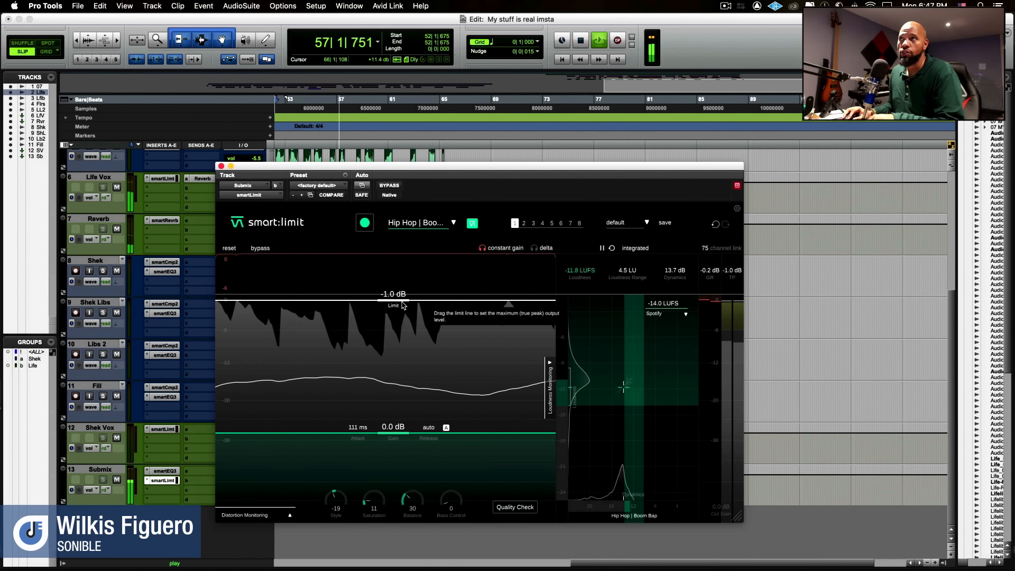
left_click(516, 508)
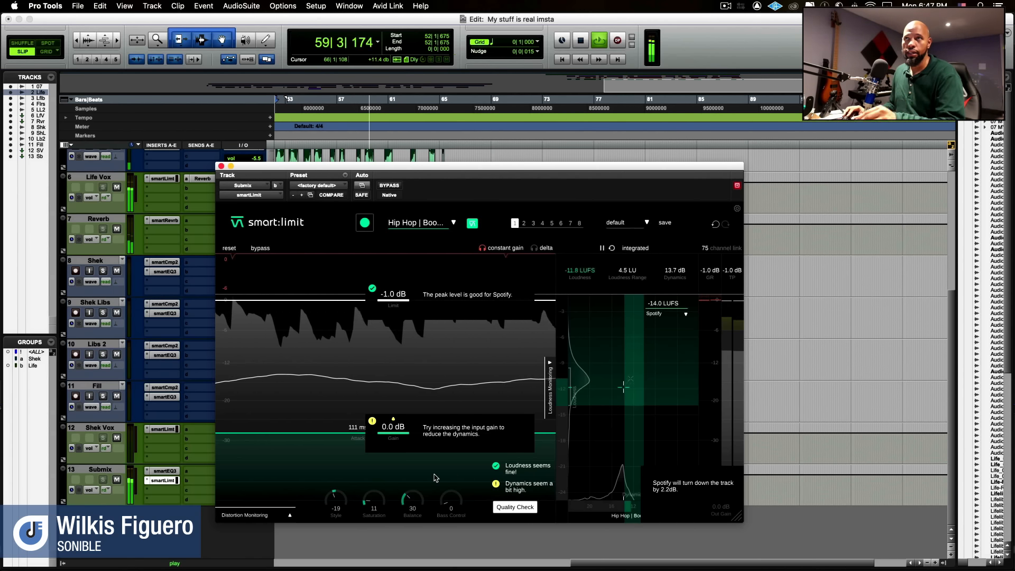
Step: Raise the limiter's Saturation to 18 and Balance to 39 while listening, and stop playback
left_click_drag(373, 504, 373, 494)
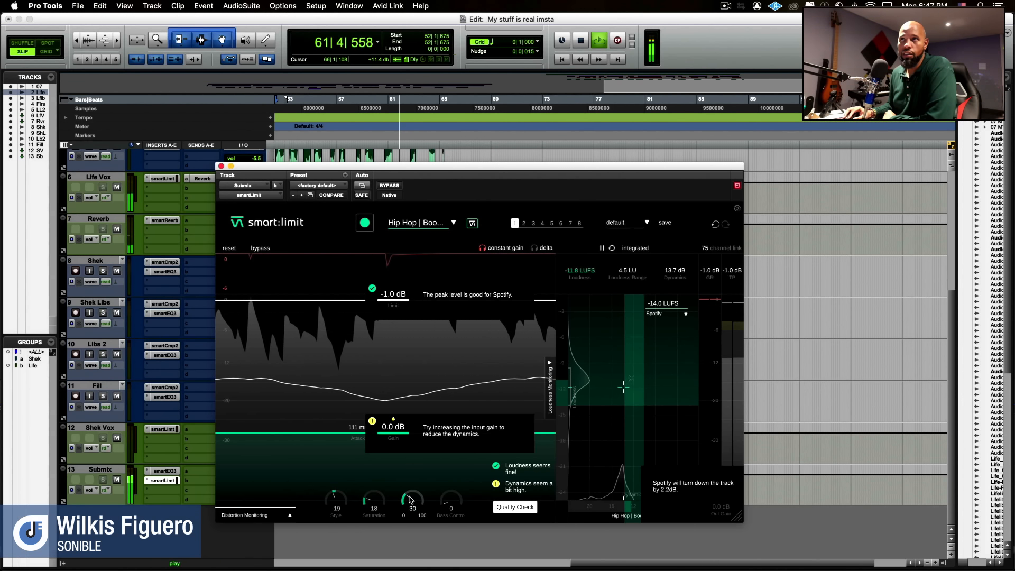
left_click_drag(410, 499, 411, 496)
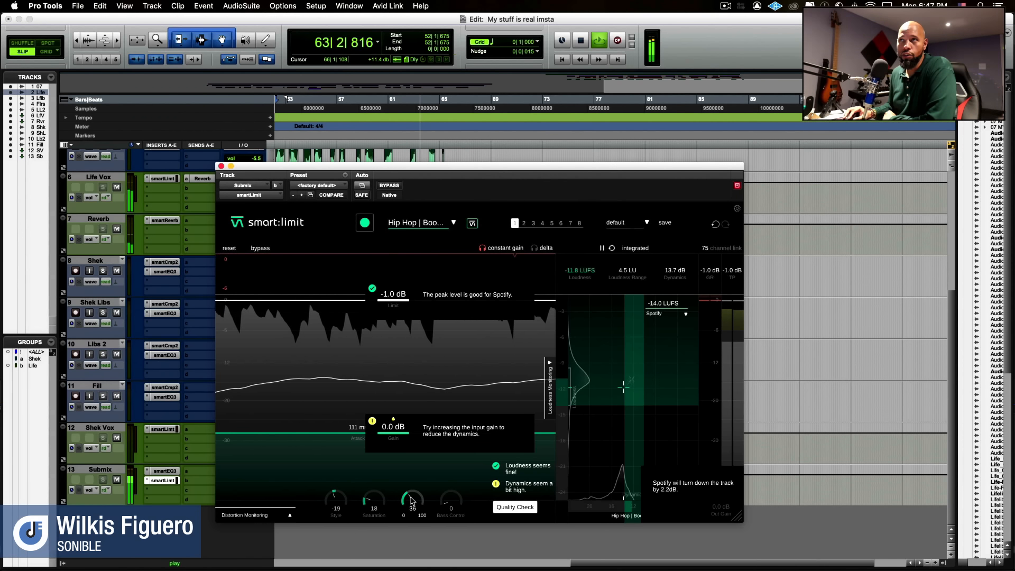
left_click_drag(411, 499, 413, 497)
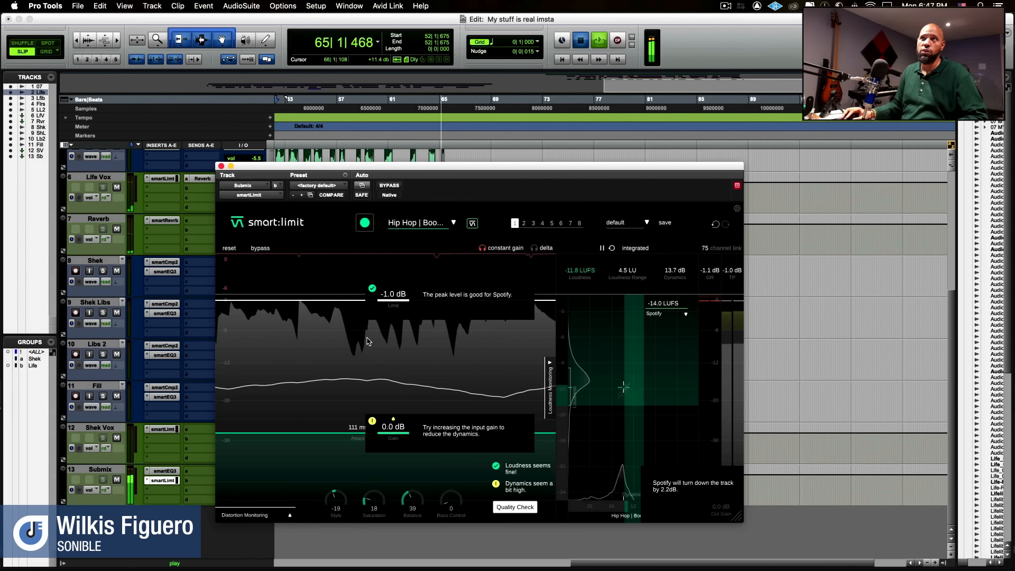
key("space")
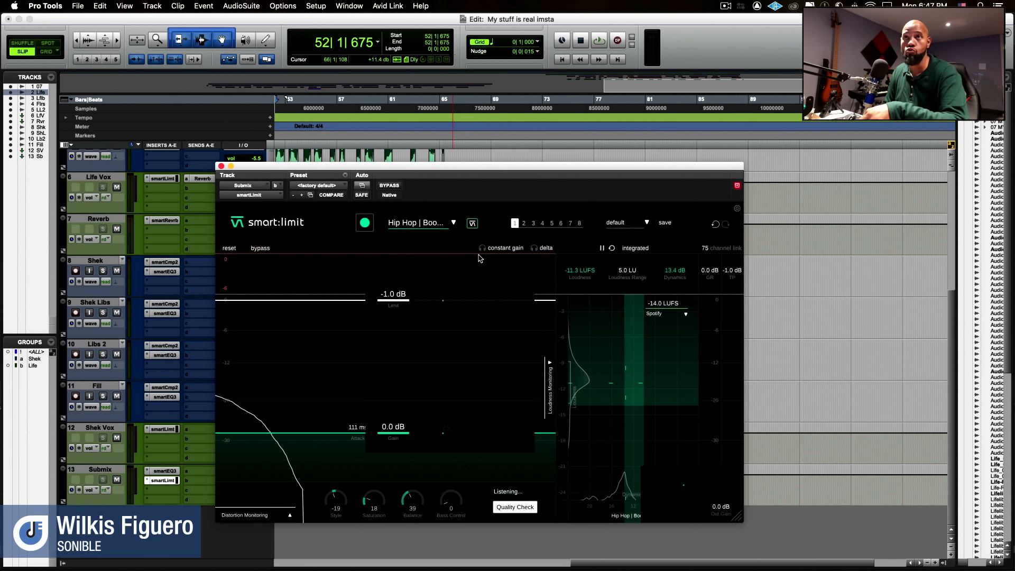
Step: Compare the limited mix with constant gain switched on and off during playback
key("space")
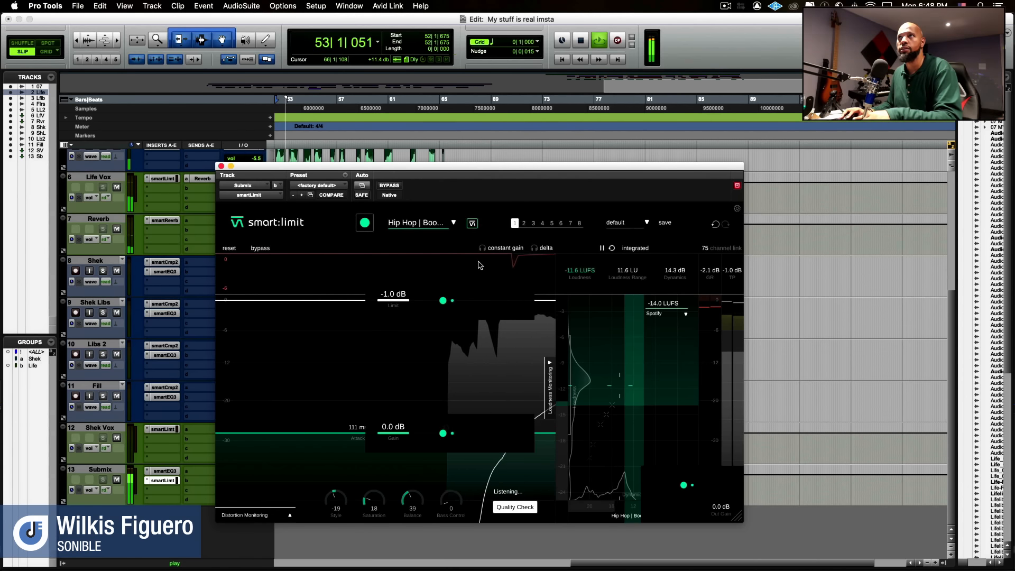
left_click(483, 249)
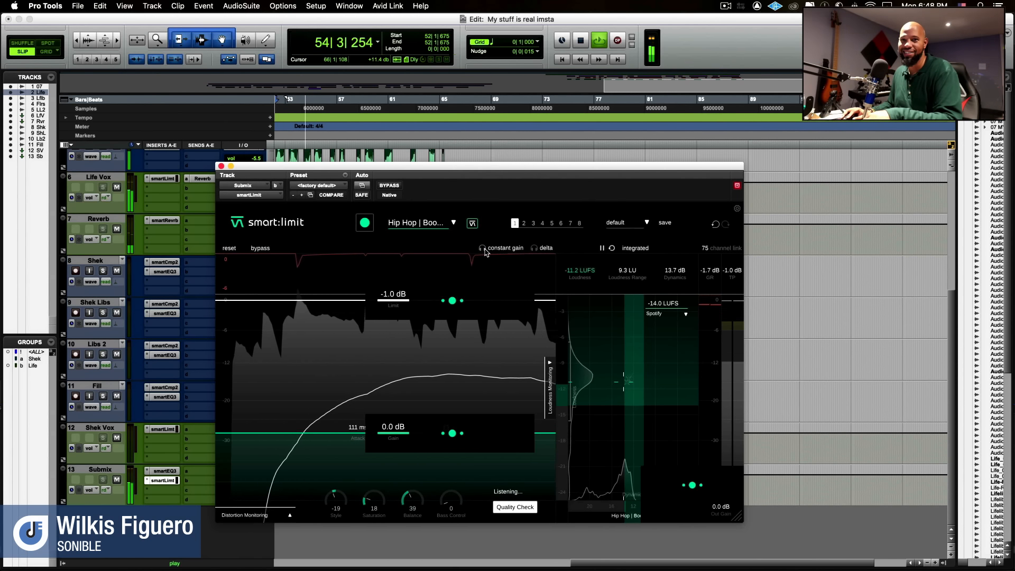
left_click(485, 251)
left_click(485, 251)
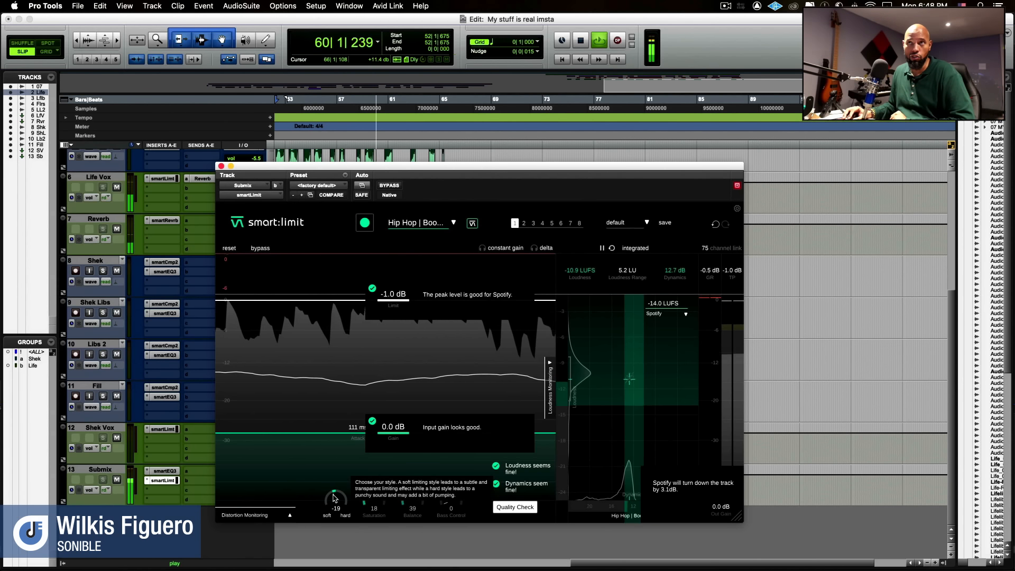
Step: Set the limiter's Style to 8, stop playback, and move the plug-in window clear of the track controls
left_click_drag(334, 496, 337, 481)
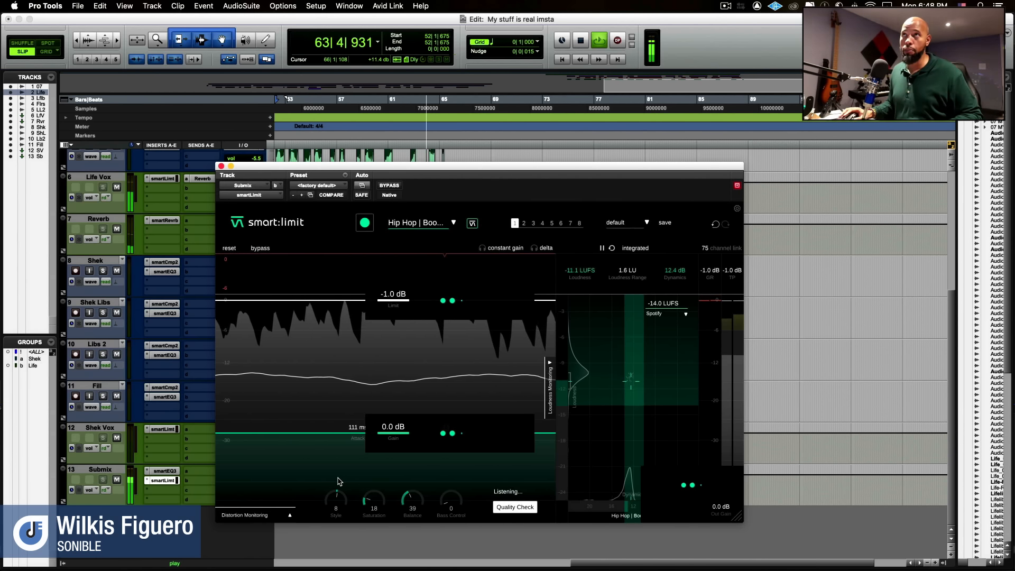
key("space")
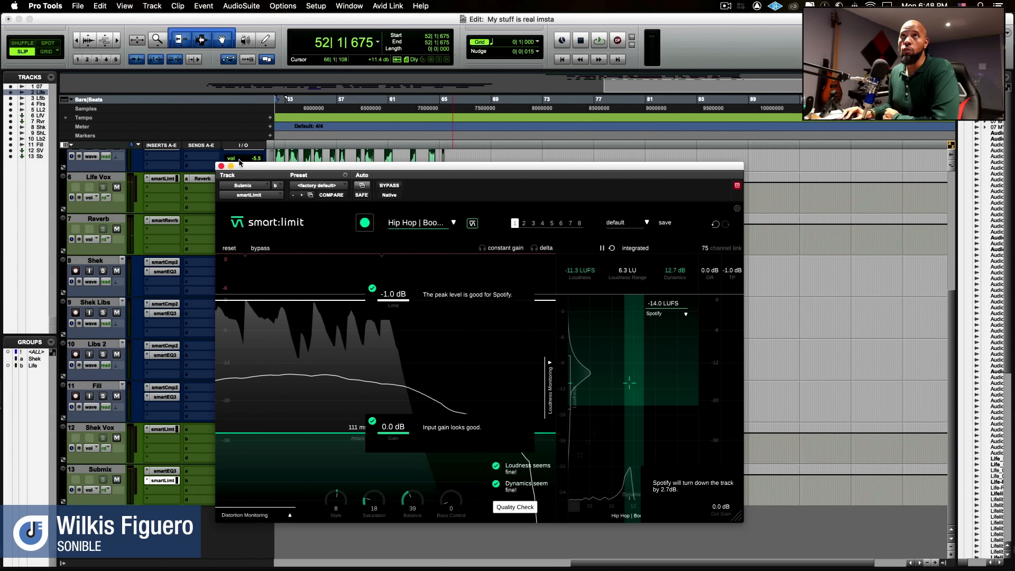
left_click_drag(239, 162, 343, 163)
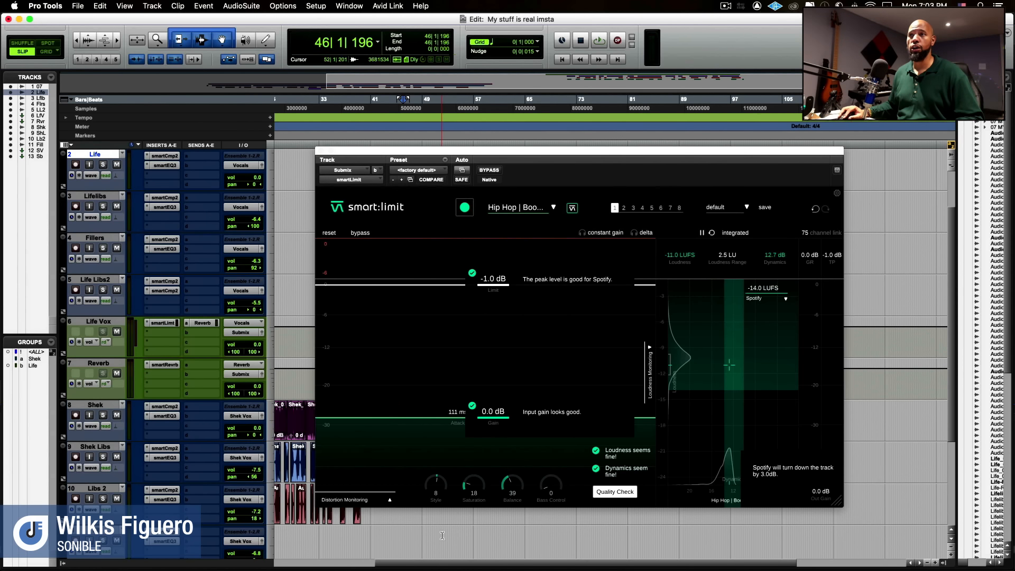
Step: Play the finished mix from the start of the Shek vocal clips near bar 16 to hear it through the limiter
left_click_drag(426, 564, 335, 536)
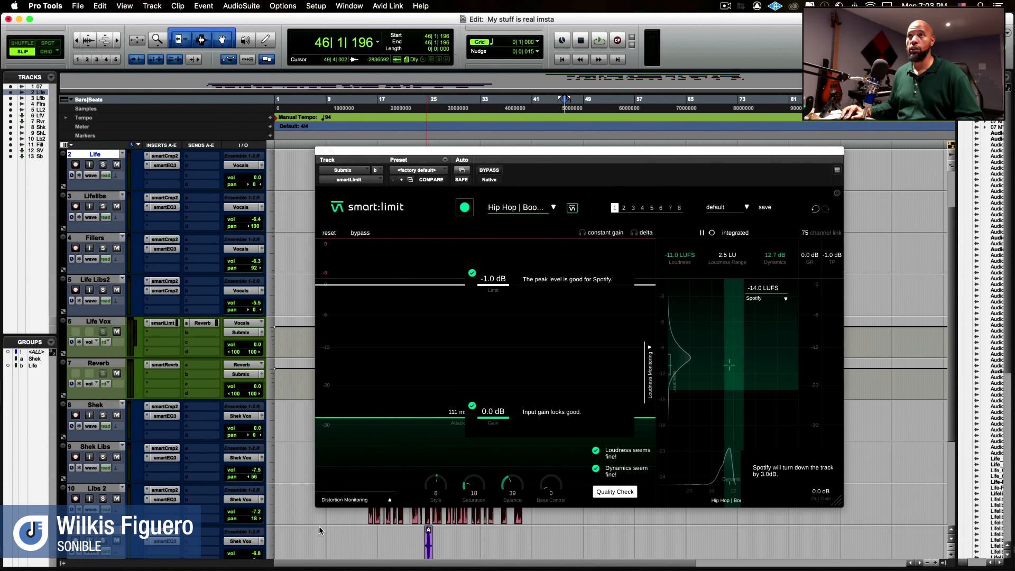
scroll(319, 525, "right", 5)
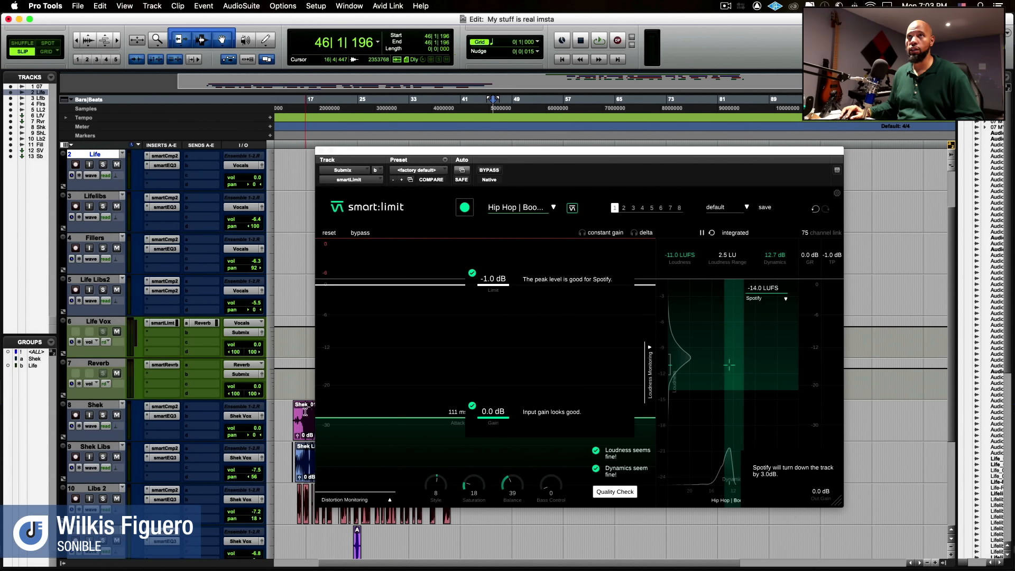
left_click(300, 411)
key("space")
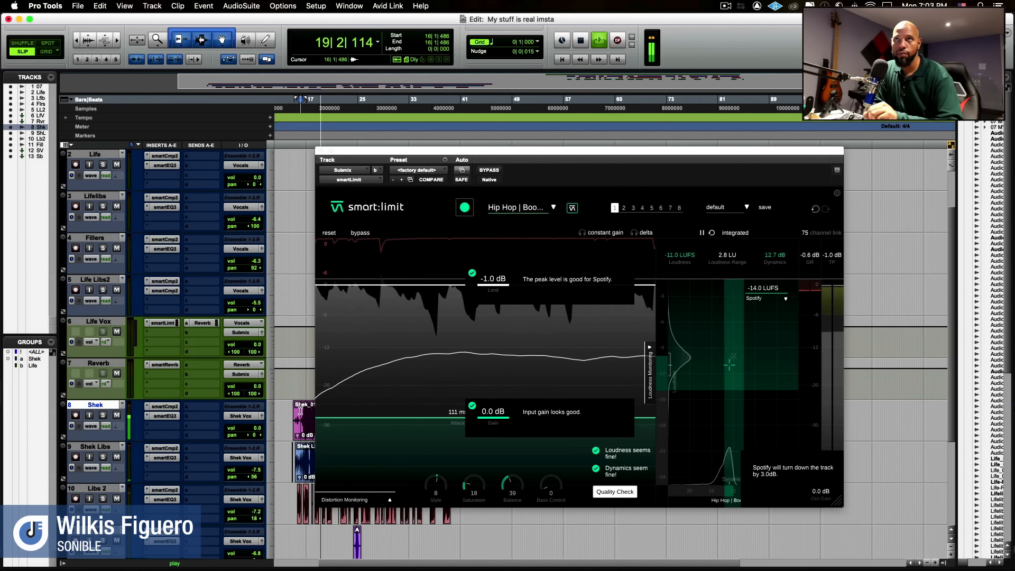
key("space")
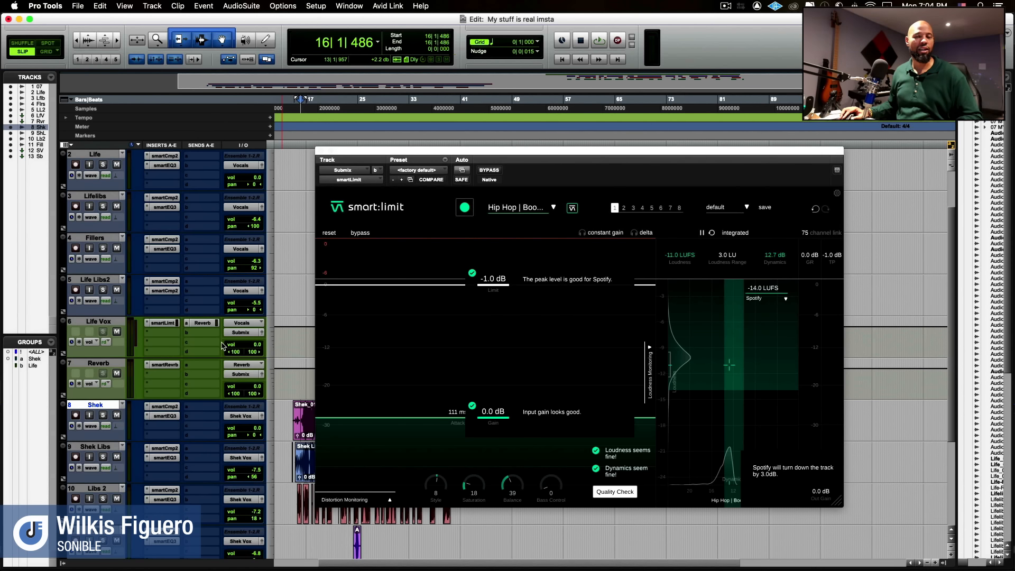
scroll(223, 346, "down", 2)
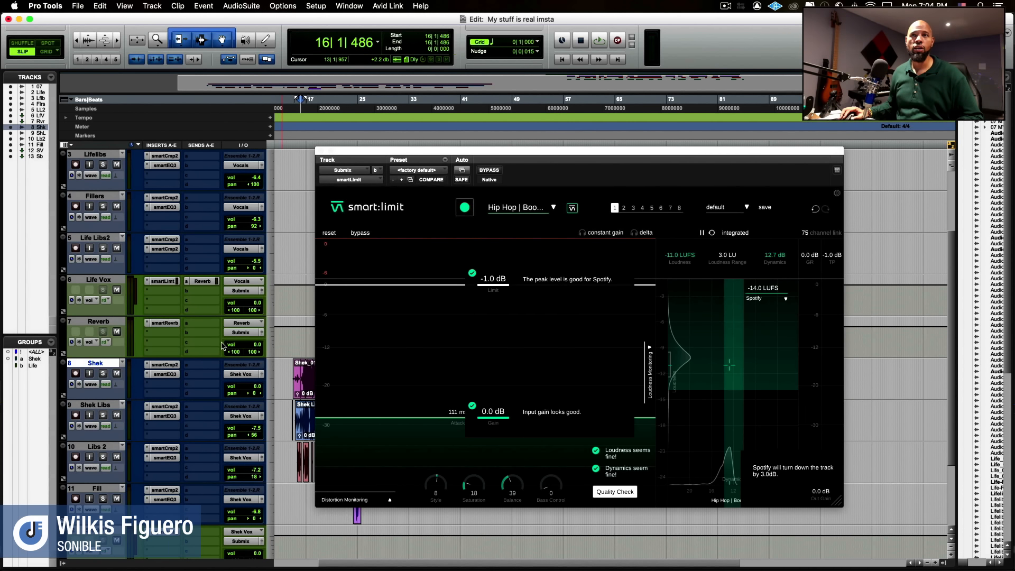
Step: Copy the Reverb send from the Life Vox track to the Shek Vox track and place it in send slot A
scroll(223, 347, "down", 2)
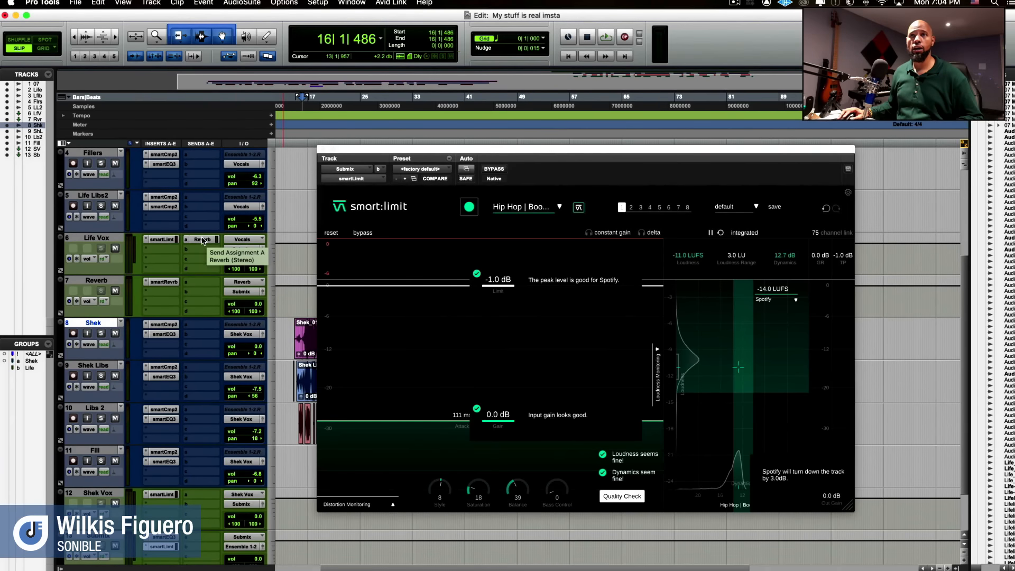
left_click_drag(202, 239, 203, 503)
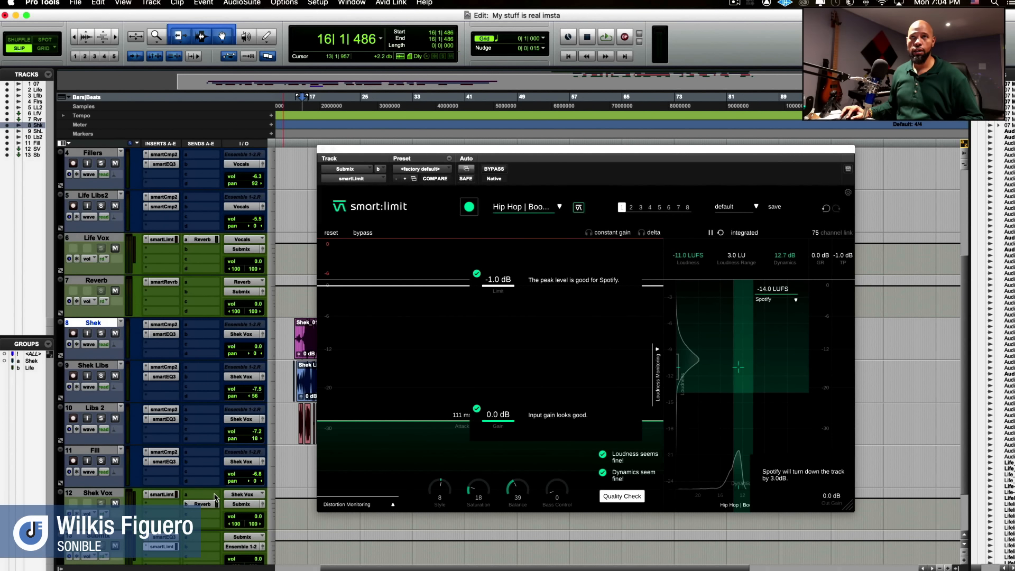
left_click_drag(210, 500, 210, 499)
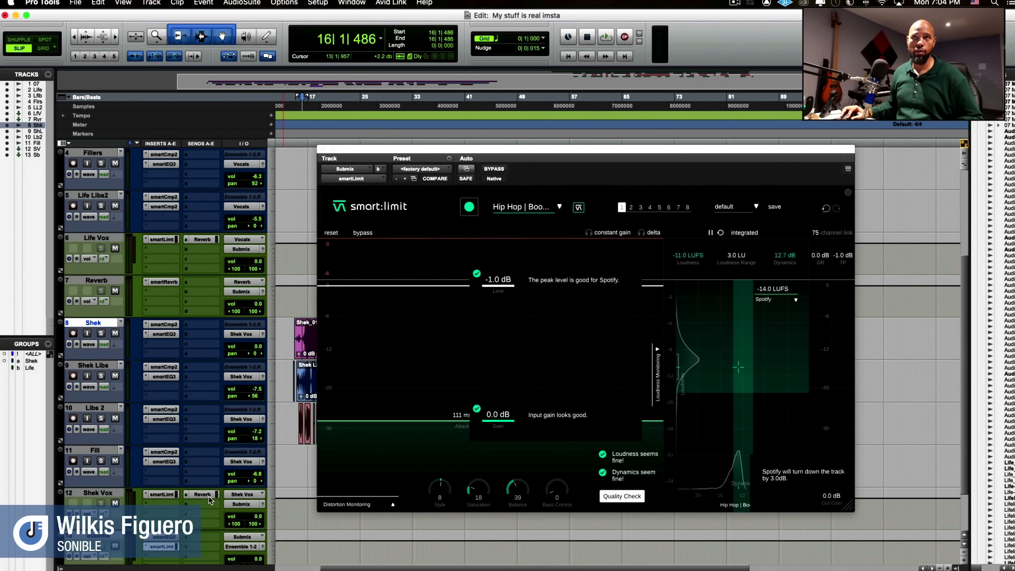
Step: Lower the Shek Vox track's Reverb send level to -15.0 dB while listening to the mix, and stop playback
left_click(207, 495)
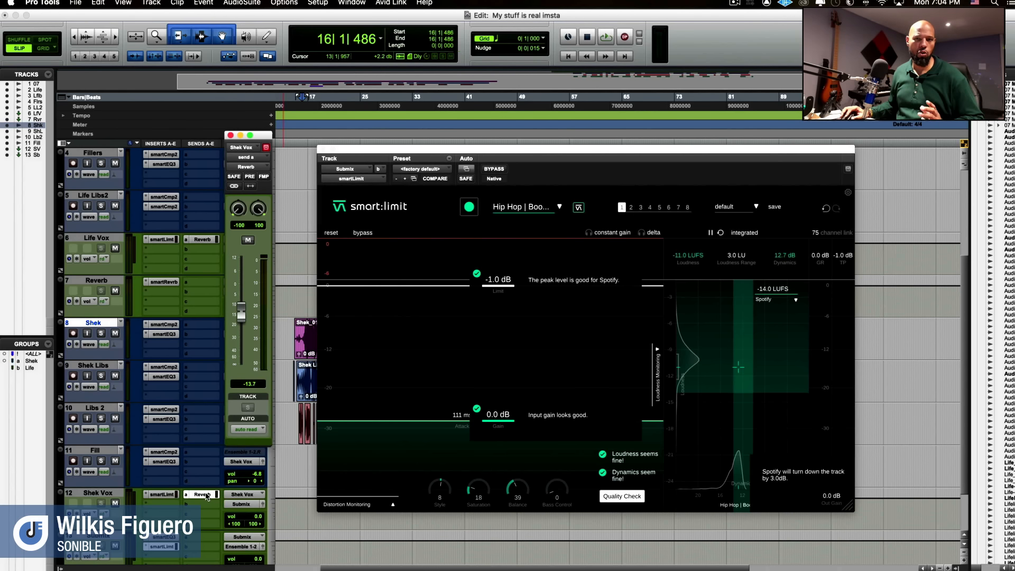
key("space")
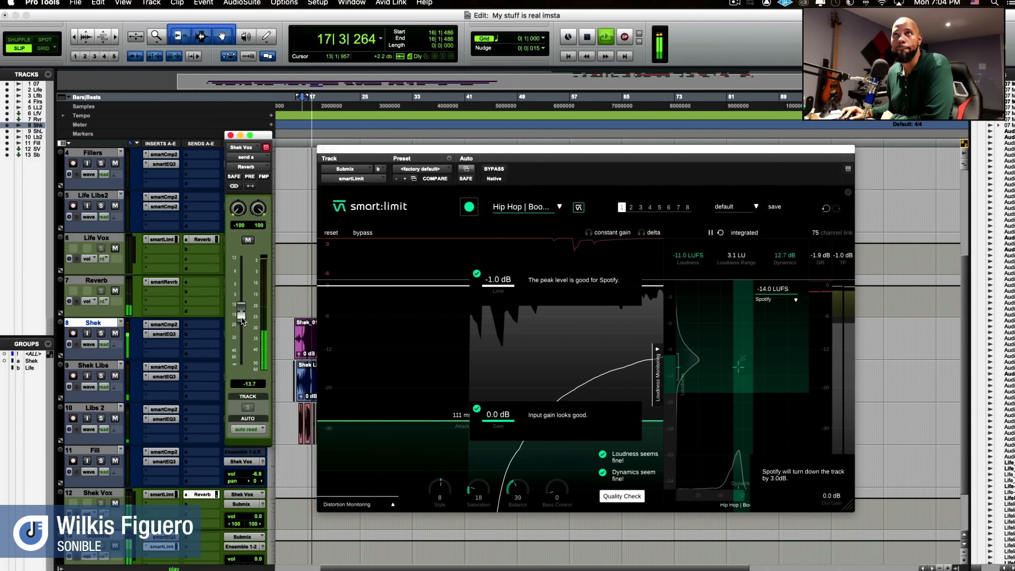
left_click_drag(242, 321, 242, 324)
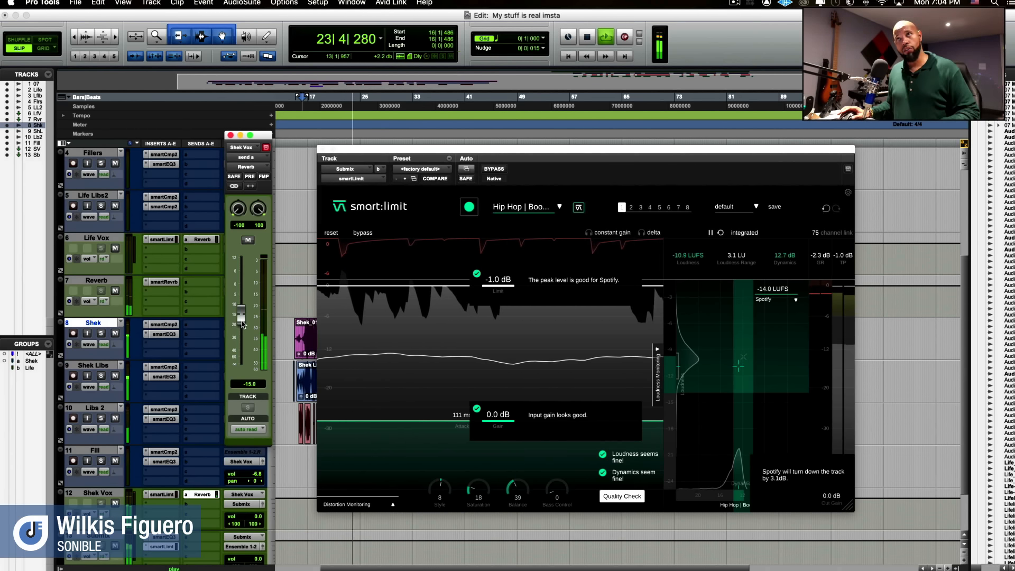
key("space")
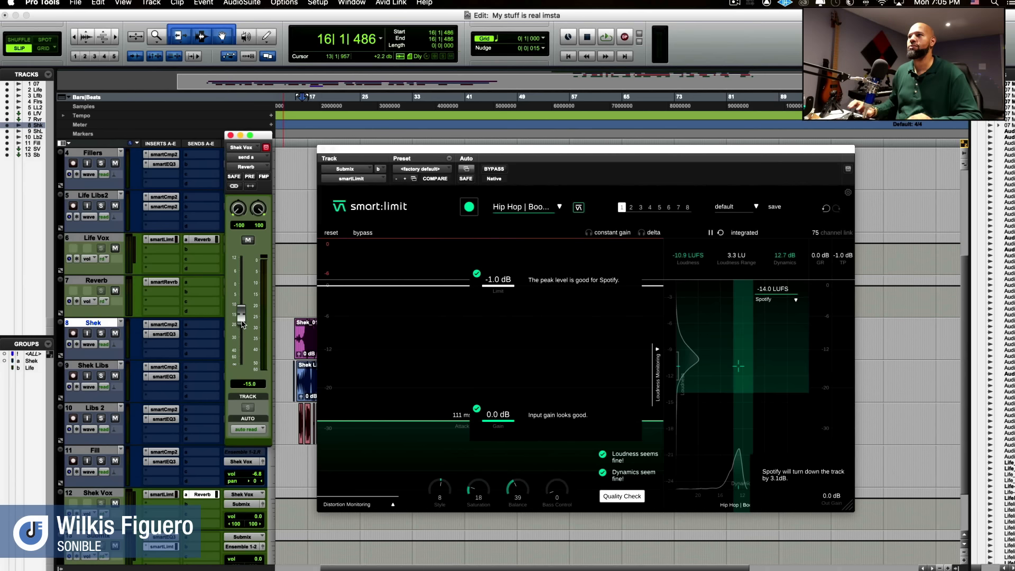
Step: Play the mix again from bar 16 to hear the Shek vocals with the adjusted reverb send
key("space")
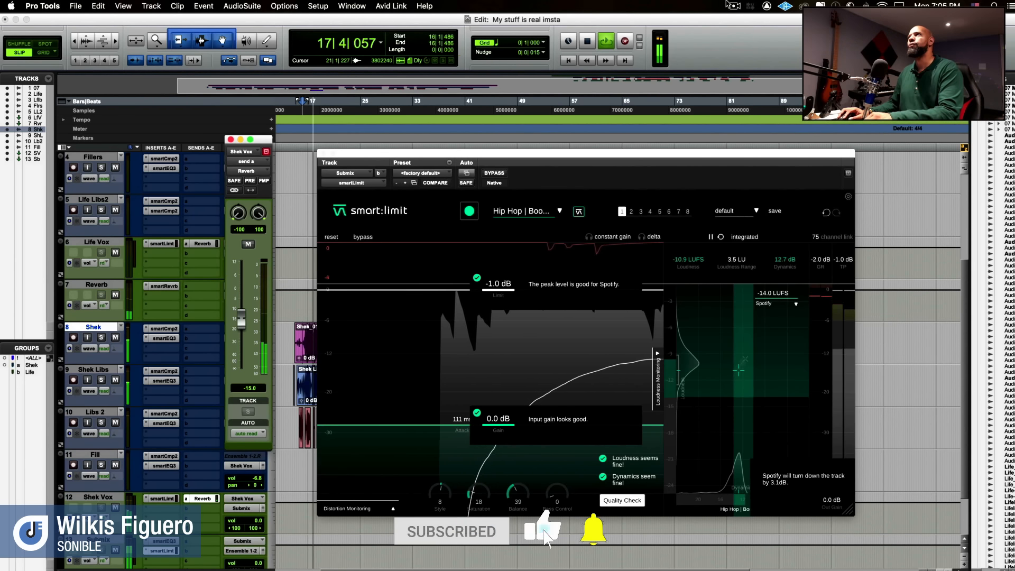
left_click(735, 6)
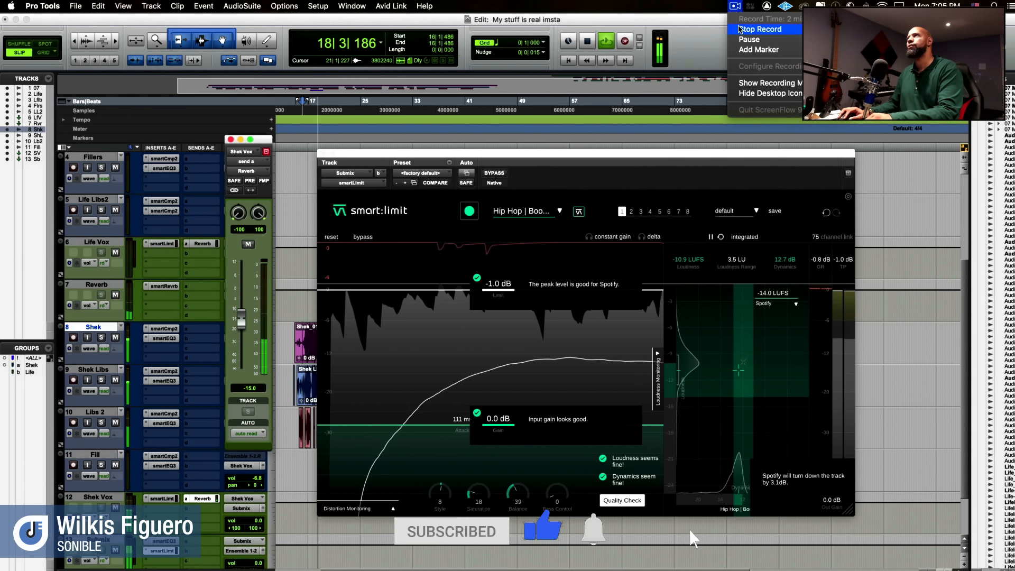